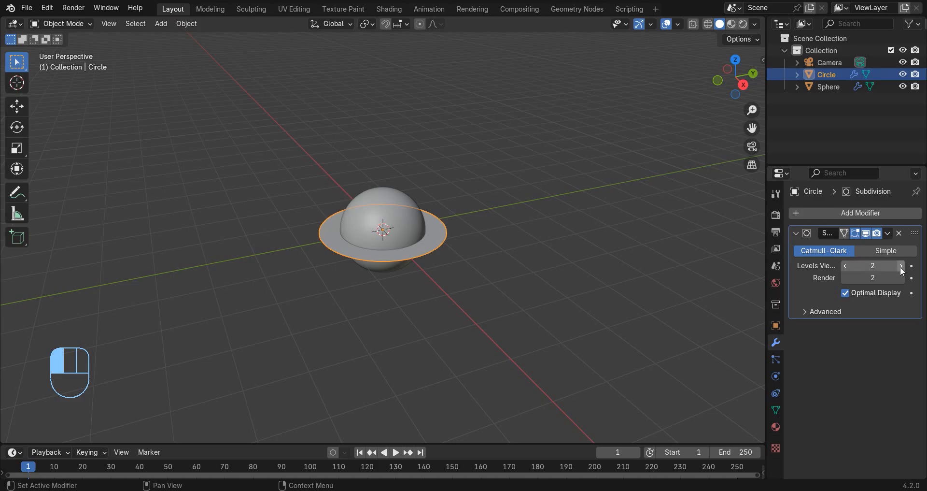
Set both the viewport and render levels of the ring's Subdivision modifier to 3.
left_click(900, 277)
left_click(901, 265)
Replace the timeline with an enlarged Shader Editor and give the sphere a new material named blackhole.
left_click(385, 231)
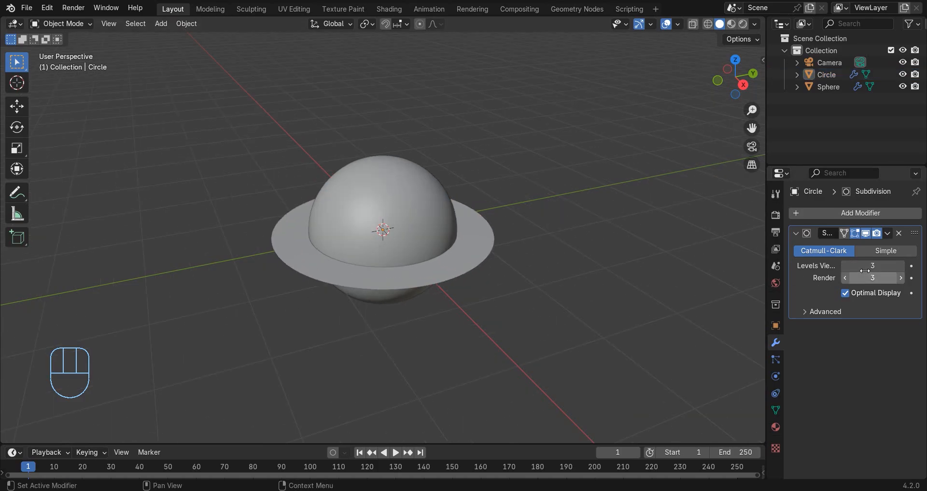
left_click_drag(255, 443, 255, 212)
left_click(13, 214)
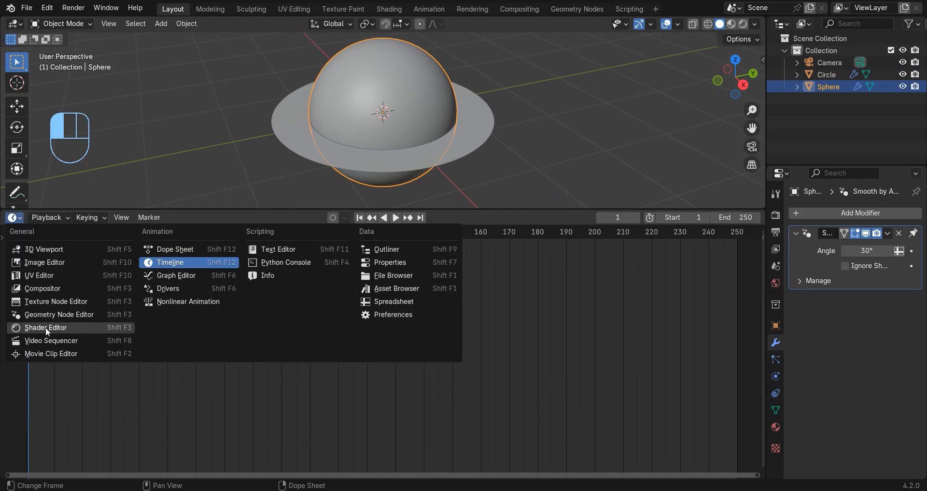
left_click(45, 327)
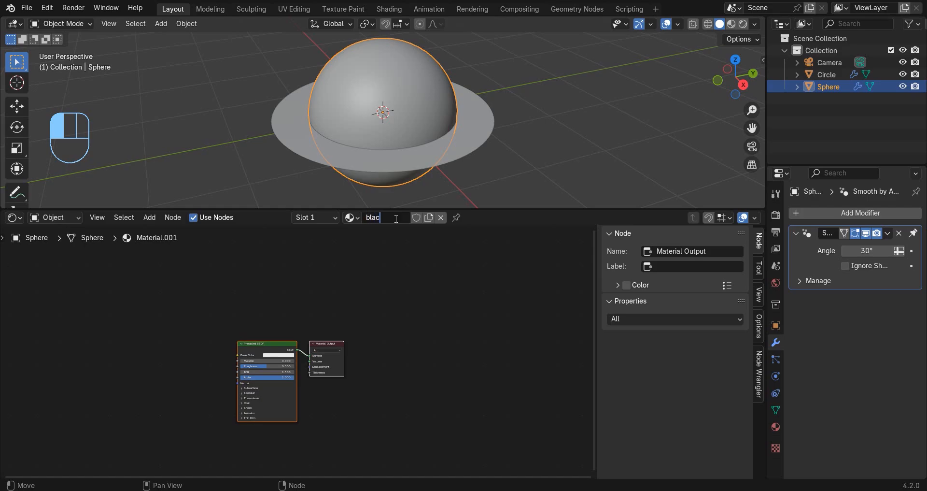
type("hole")
key("Return")
Set the Principled BSDF's base color to pure white with value 1.000 and its transmission weight to 1.000.
scroll(372, 323, "up", 4)
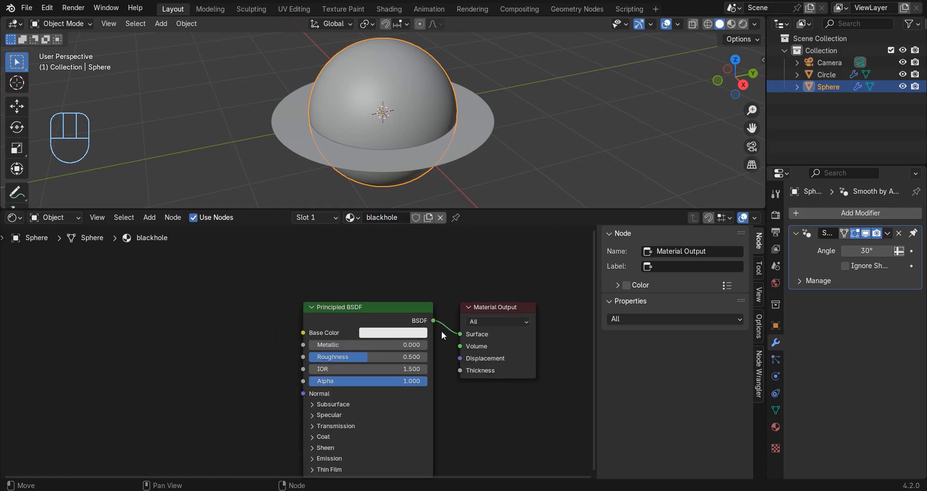
left_click(395, 333)
left_click_drag(412, 305, 450, 306)
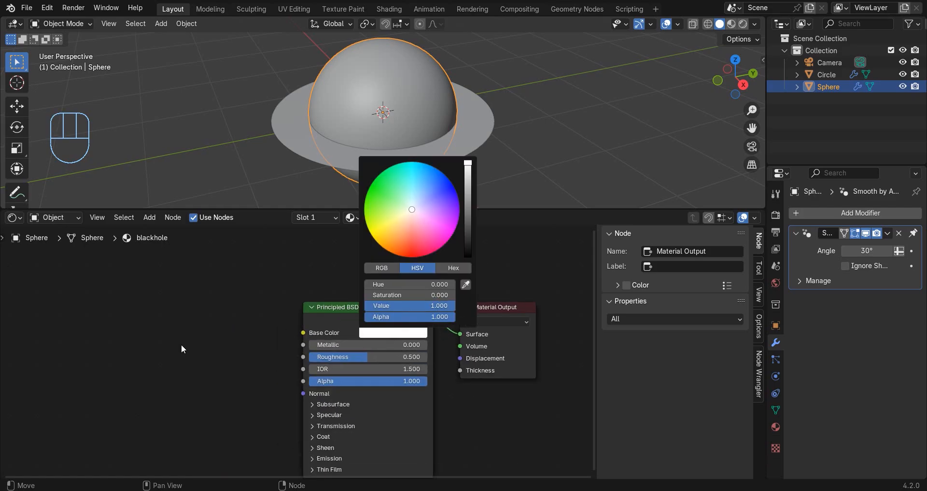
scroll(314, 360, "up", 4)
middle_click_drag(356, 392, 369, 326)
left_click(339, 387)
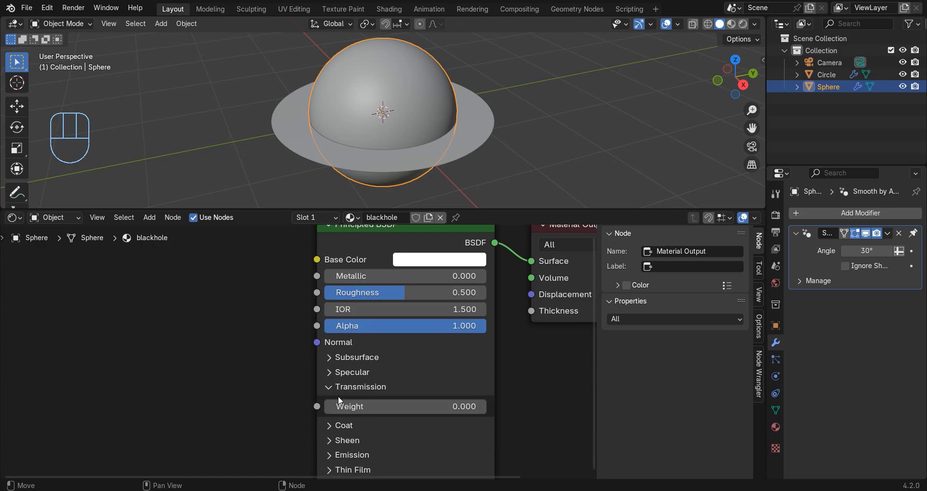
left_click_drag(338, 407, 488, 406)
Add a Layer Weight node to the blackhole material, well ahead of the Principled BSDF.
scroll(188, 333, "down", 3)
middle_click_drag(188, 333, 379, 300)
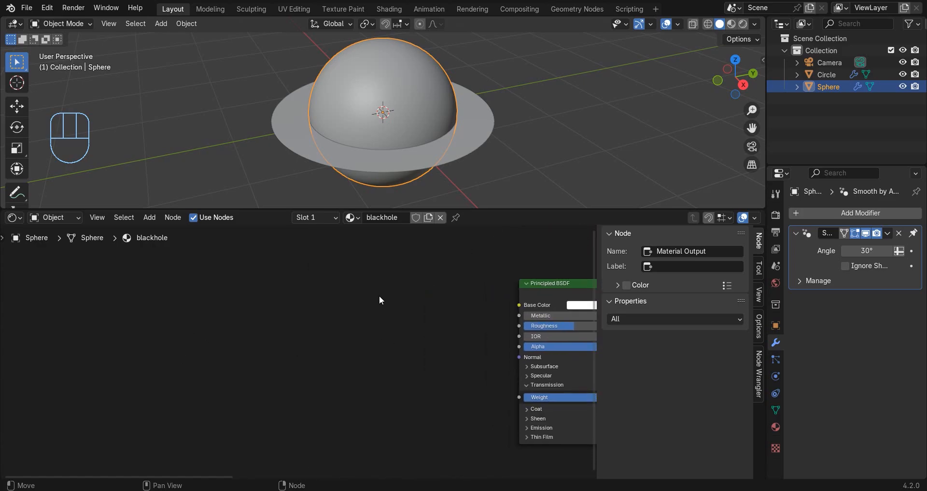
key("shift+a")
type("lay")
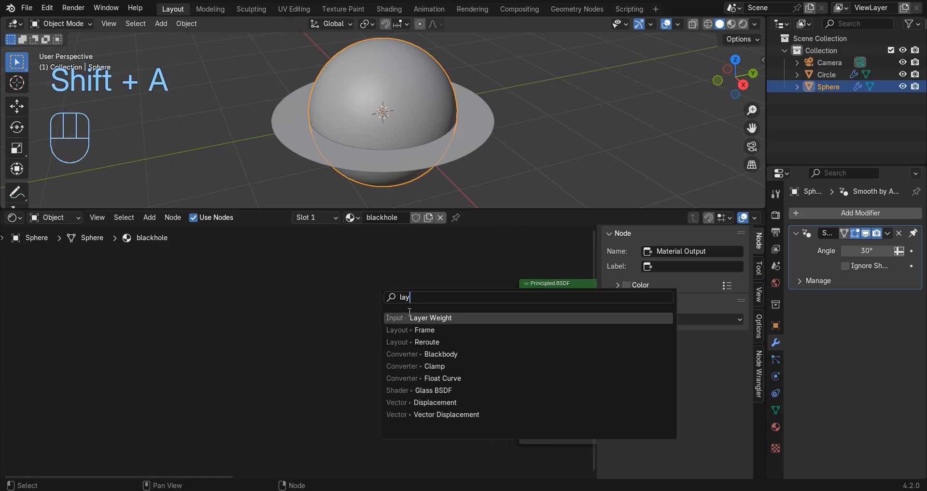
key("Return")
left_click(115, 322)
Add two Color Ramp nodes, one above the other, between the Layer Weight and Principled BSDF nodes.
key("shift+a")
type("col")
key("Return")
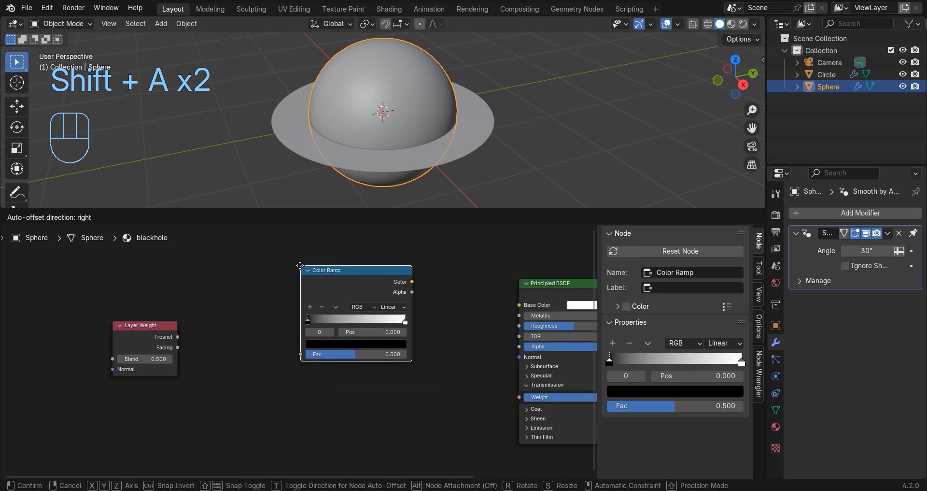
left_click(300, 265)
key("shift+a")
type("col")
key("Return")
left_click(298, 375)
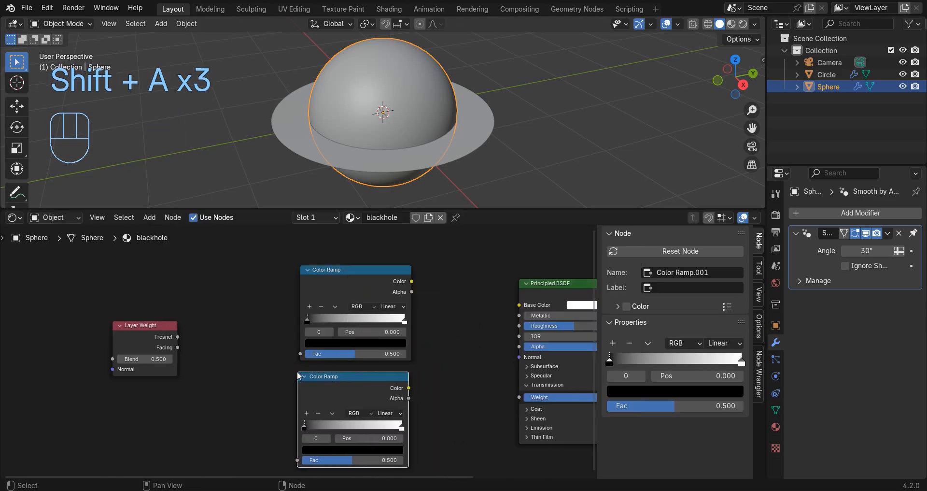
Connect the Layer Weight's Facing output to the Fac input of both Color Ramps and set its Blend to 0.900.
left_click_drag(178, 348, 297, 460)
middle_click_drag(196, 382, 269, 381)
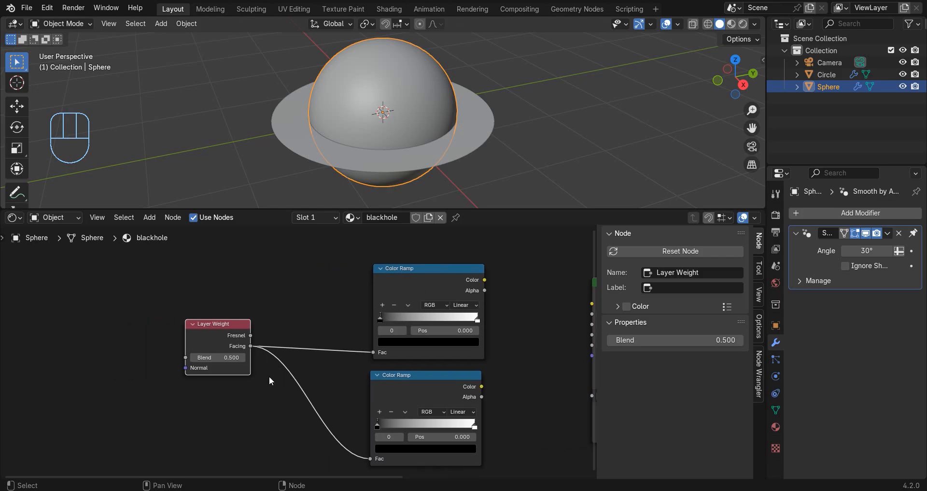
scroll(269, 377, "up", 2)
left_click_drag(231, 361, 270, 364)
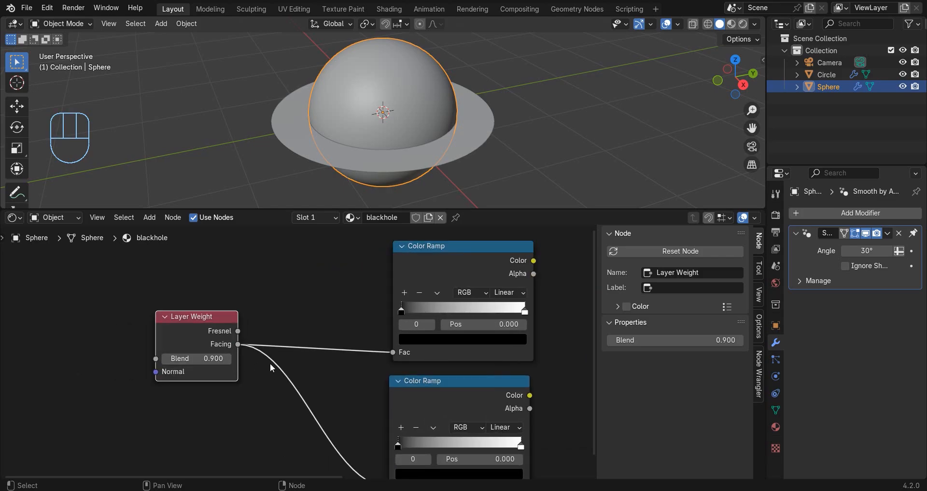
Change the interpolation of both Color Ramps to Ease.
left_click(498, 295)
left_click(505, 306)
left_click(517, 428)
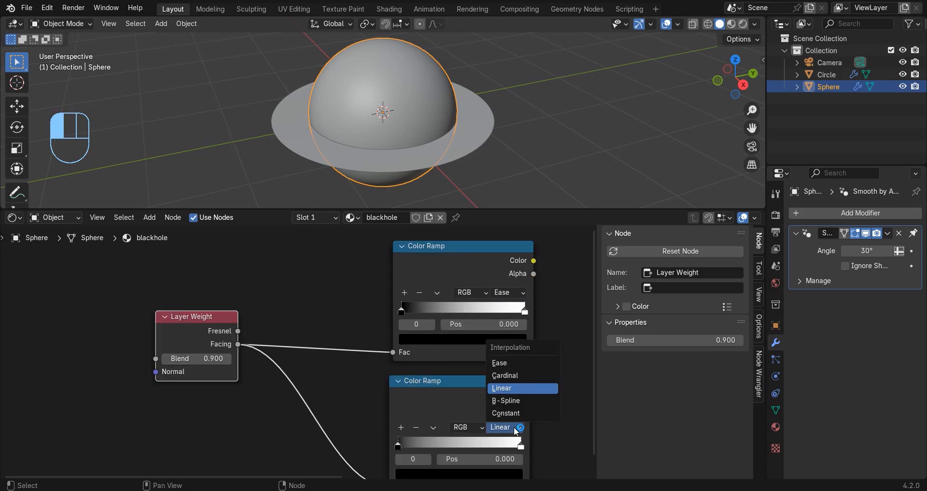
left_click(505, 365)
Connect the lower Color Ramp's Color output to the Principled BSDF's Alpha input.
middle_click_drag(511, 391, 358, 392)
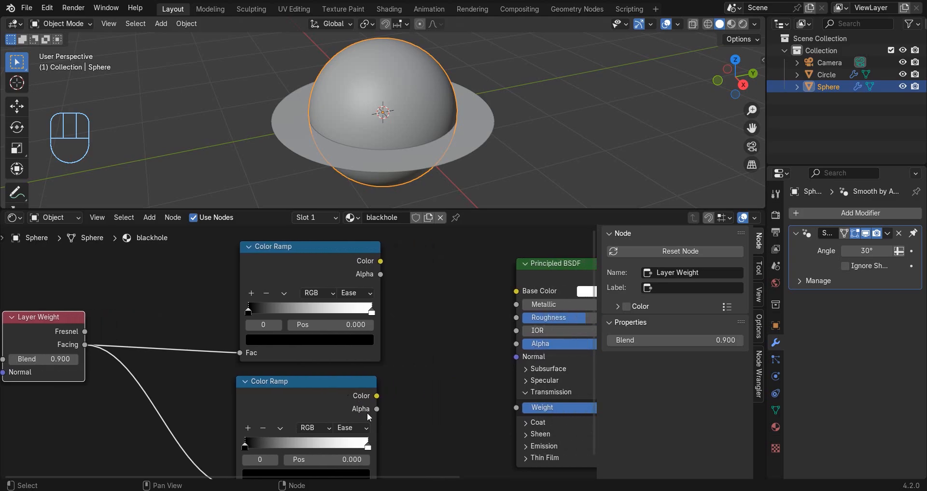
left_click_drag(377, 396, 404, 401)
left_click_drag(503, 351, 499, 343)
Flip the lower Color Ramp and move its white stop to position 0.847.
scroll(435, 367, "up", 3)
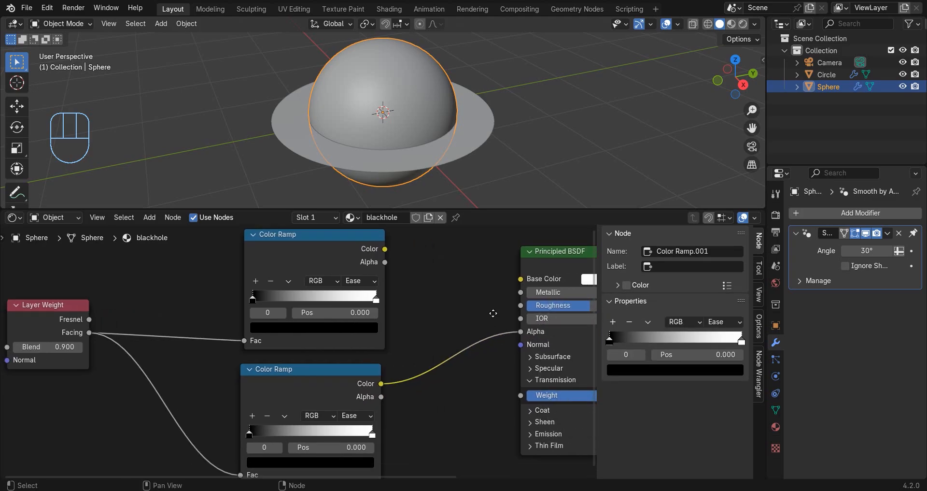
left_click(295, 384)
left_click(303, 400)
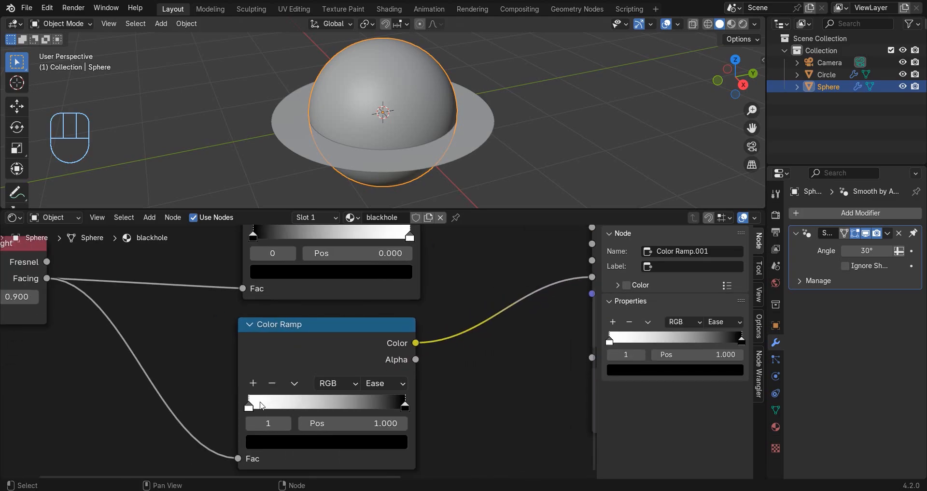
left_click_drag(261, 405, 391, 411)
Set the black stop of the upper Color Ramp to position 0.480.
scroll(469, 308, "down", 2)
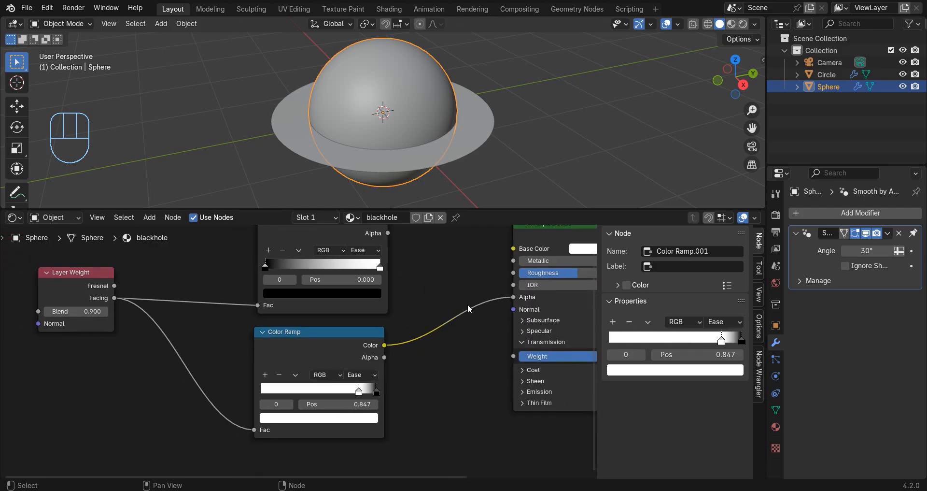
middle_click_drag(467, 303, 451, 369)
scroll(451, 369, "up", 1)
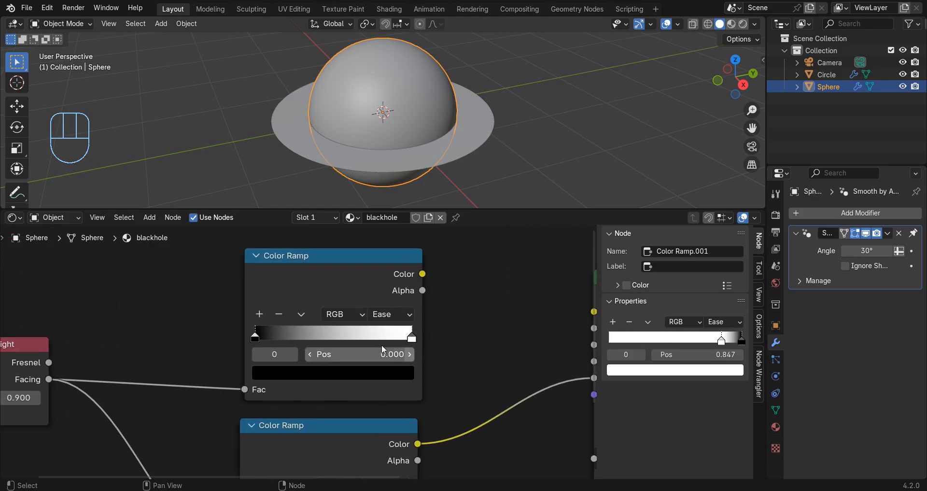
left_click(356, 353)
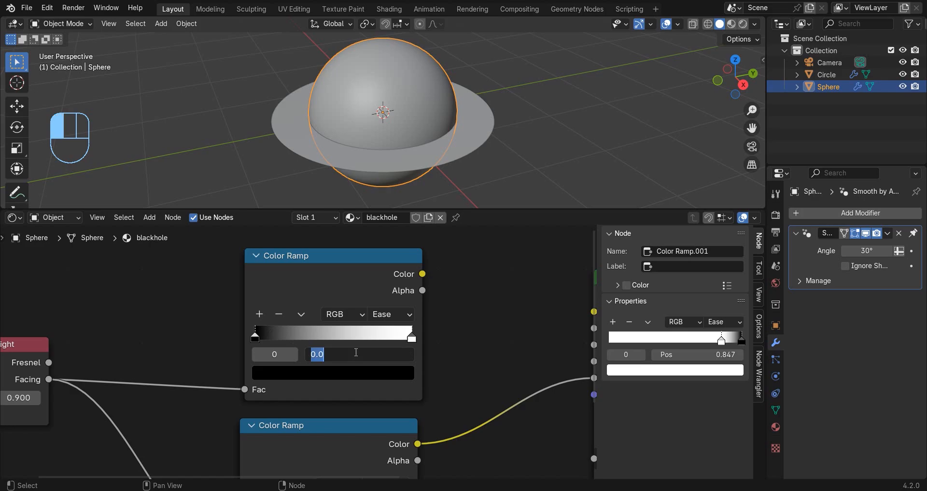
type(".48")
key("Return")
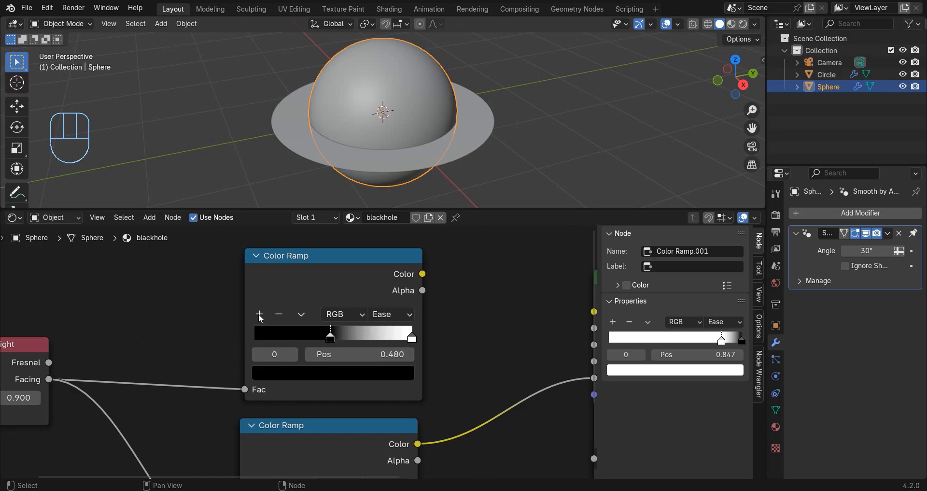
Add a stop to the upper Color Ramp at position 0.500 and color it white.
left_click(260, 315)
left_click(369, 356)
type(".5")
key("Return")
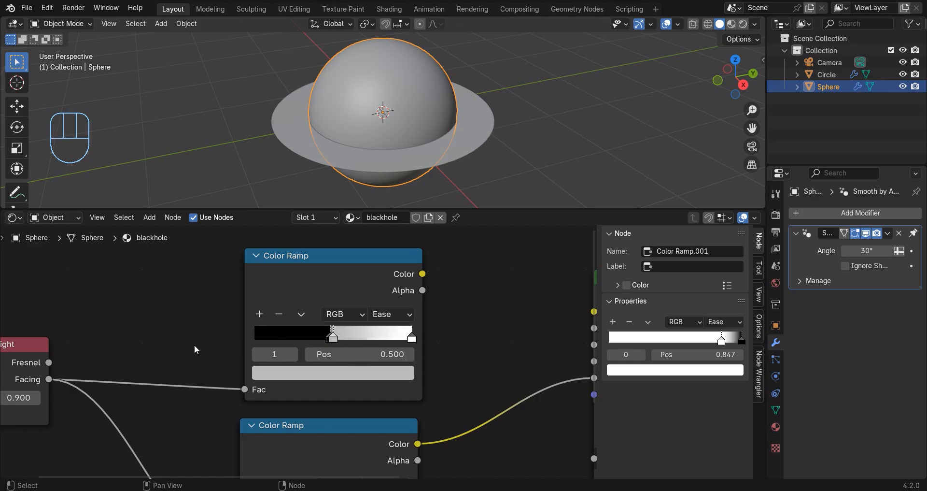
left_click(284, 383)
left_click_drag(309, 338, 385, 335)
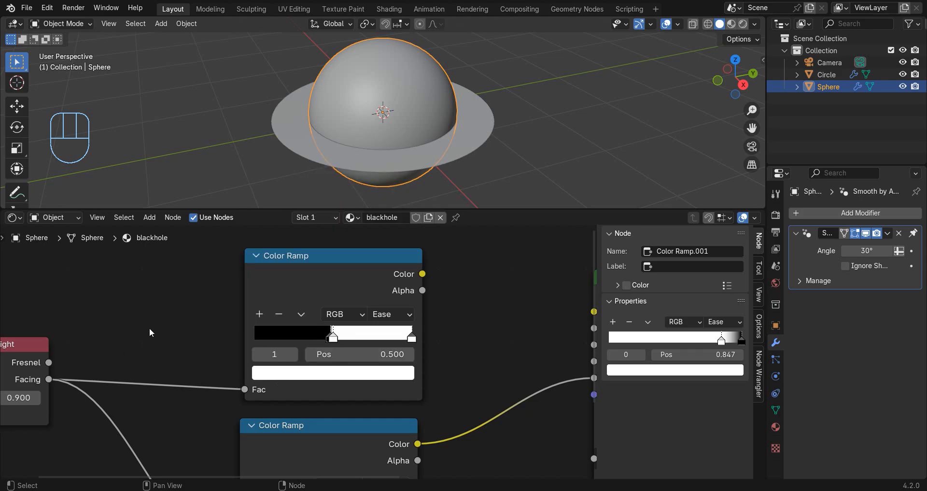
Add another stop to the upper Color Ramp at position 0.510 and color it black.
left_click(261, 315)
left_click(380, 354)
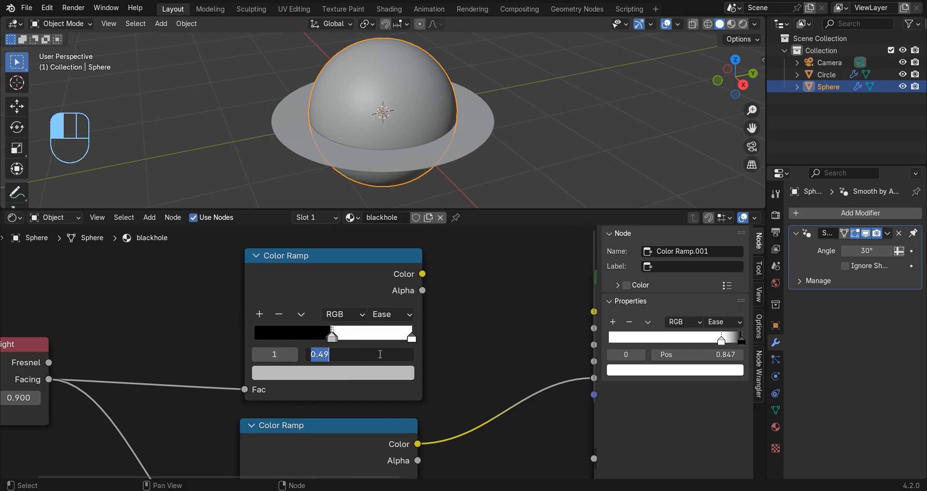
type(".51")
key("Return")
left_click(308, 371)
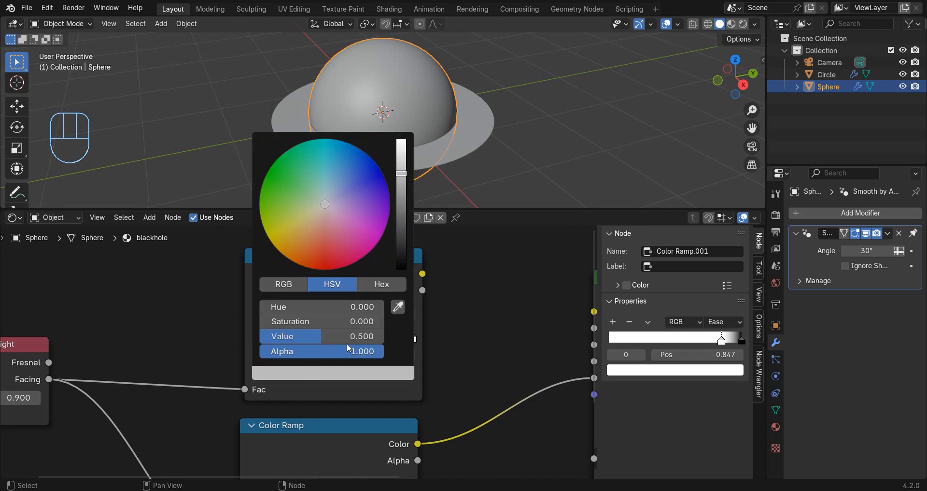
left_click_drag(373, 336, 245, 340)
Add a Math node between the upper Color Ramp and the Principled BSDF.
scroll(436, 399, "down", 5)
middle_click_drag(443, 420, 313, 423)
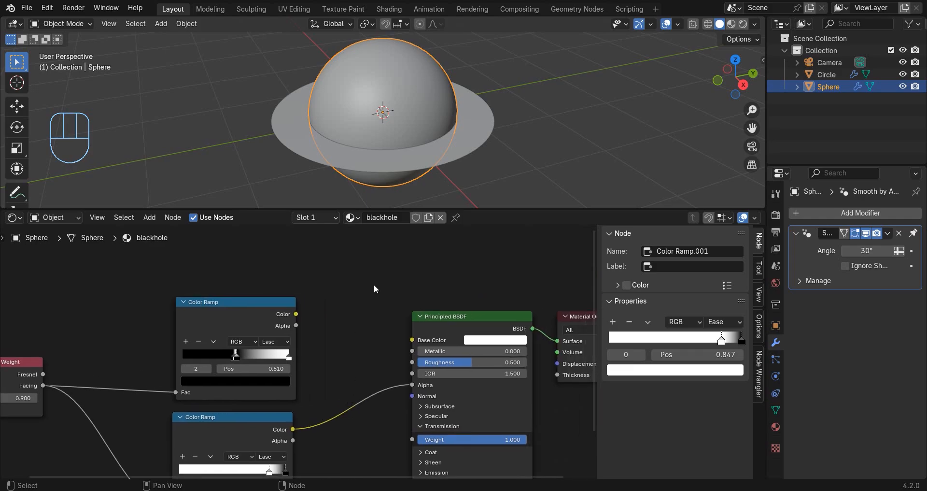
key("shift+a")
type("math")
key("Return")
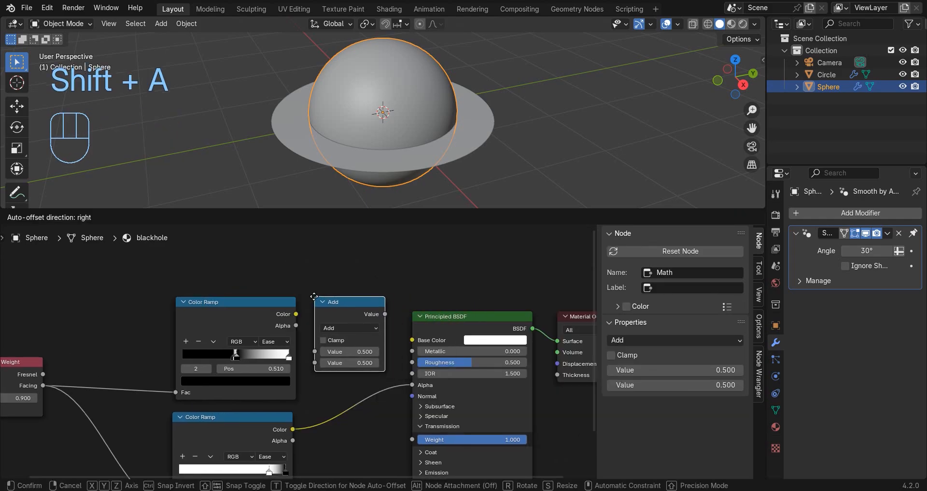
left_click(358, 309)
Feed the upper Color Ramp's color into the Math node, switch it to Power and set the exponent to -1.500.
scroll(291, 306, "up", 2)
left_click_drag(295, 304, 334, 357)
left_click(357, 324)
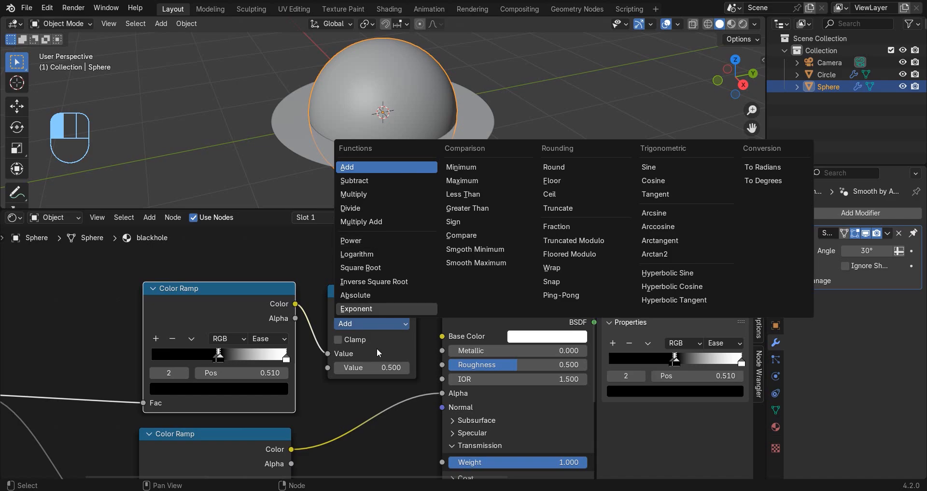
left_click(358, 323)
left_click(352, 241)
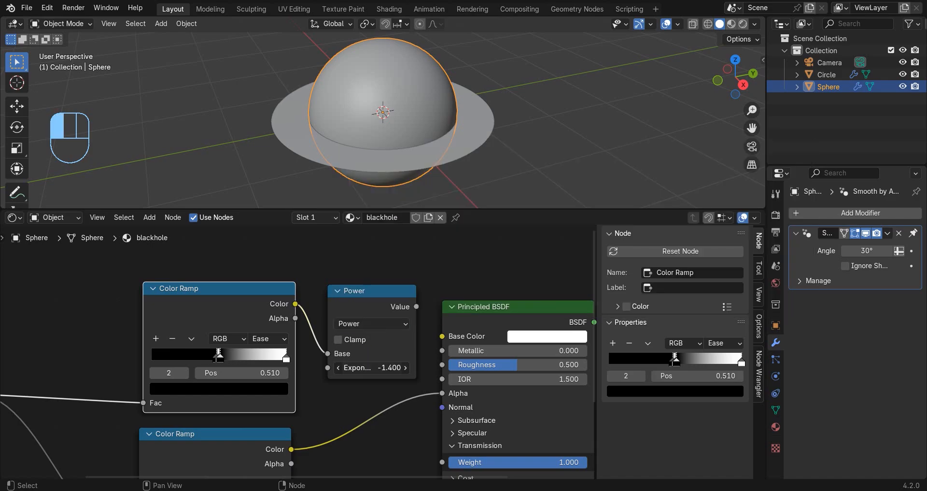
left_click_drag(349, 370, 344, 370)
Connect the Power node's Value output to the Principled BSDF's IOR input and space the nodes farther apart.
left_click_drag(417, 307, 431, 318)
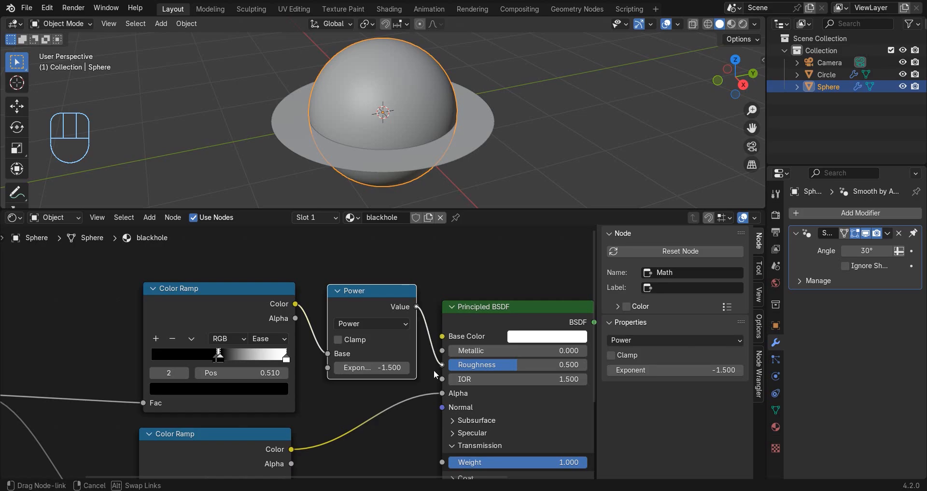
left_click_drag(431, 383, 442, 379)
scroll(438, 300, "down", 3)
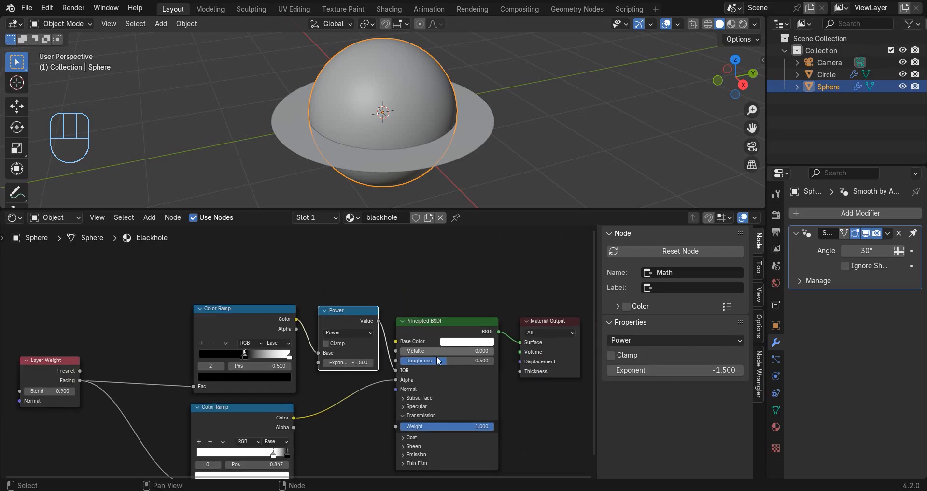
left_click_drag(447, 290, 439, 325)
left_click(365, 288)
Enable camera backface culling and raytraced transmission in the blackhole material's surface settings.
left_click(776, 427)
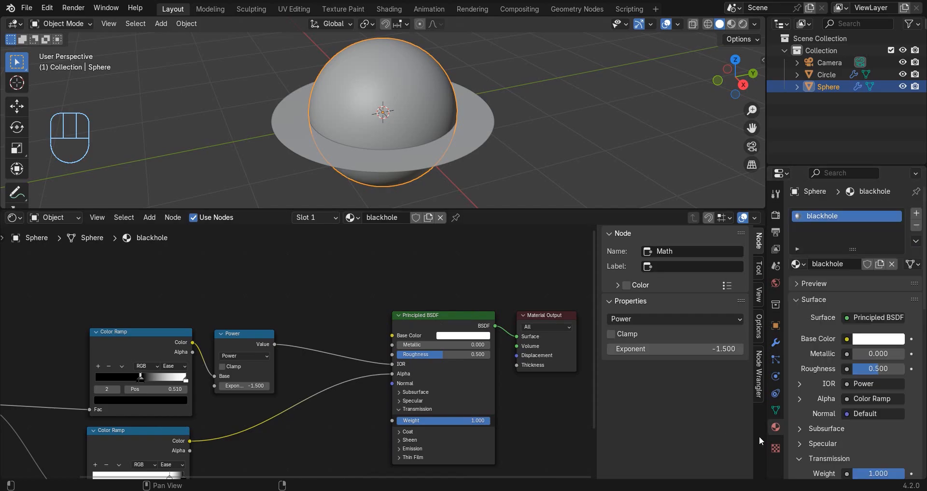
scroll(880, 356, "down", 10)
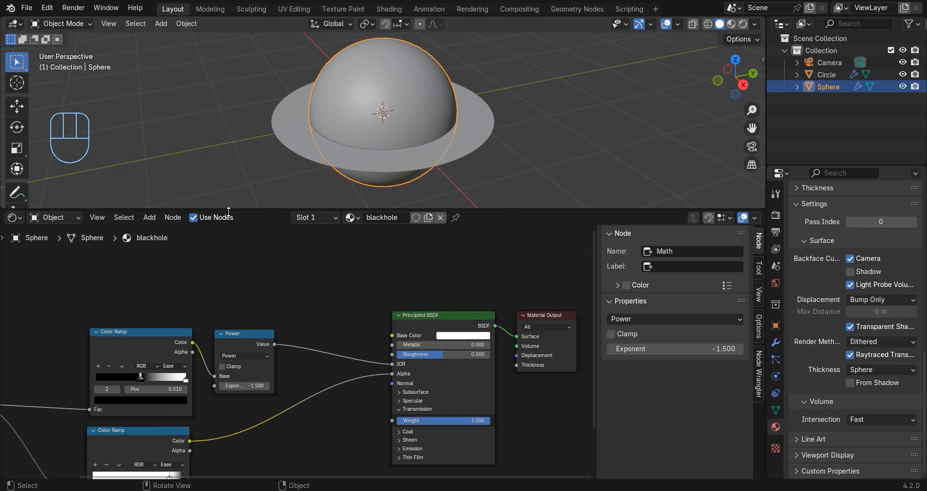
Select the ring around the sphere and give it a new material named disc.
scroll(325, 203, "down", 3)
left_click(430, 119)
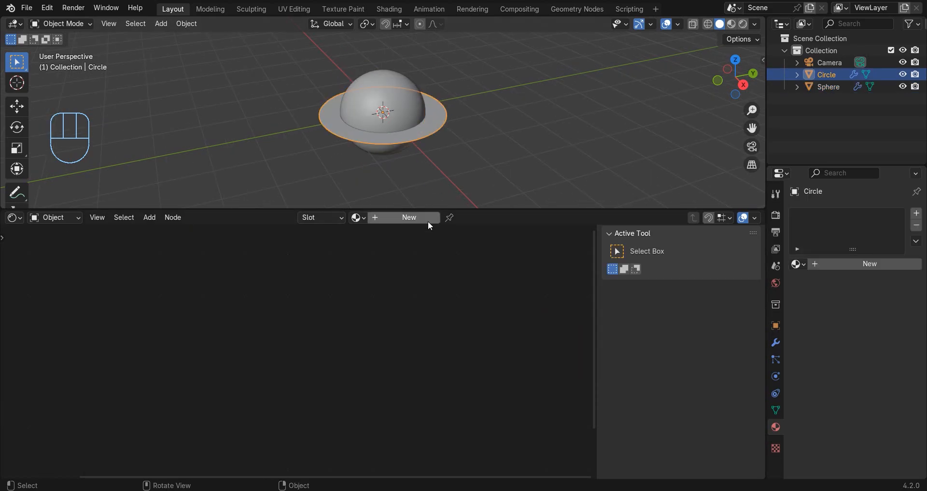
left_click(404, 223)
left_click(386, 215)
type("disc")
key("Return")
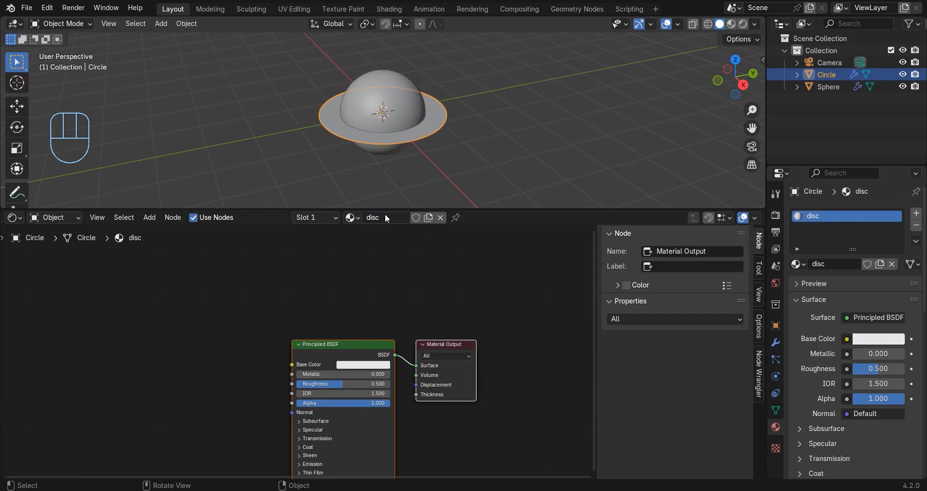
Hide the node editor's sidebar and set the Principled BSDF's base color to black.
left_click(149, 349)
scroll(115, 369, "down", 3)
middle_click_drag(150, 354, 327, 332)
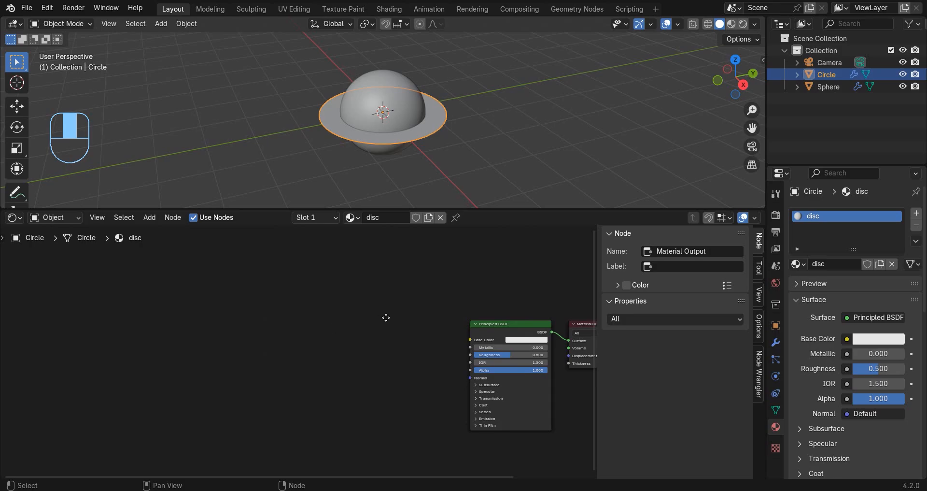
middle_click_drag(386, 317, 382, 320)
key("n")
scroll(435, 335, "up", 3)
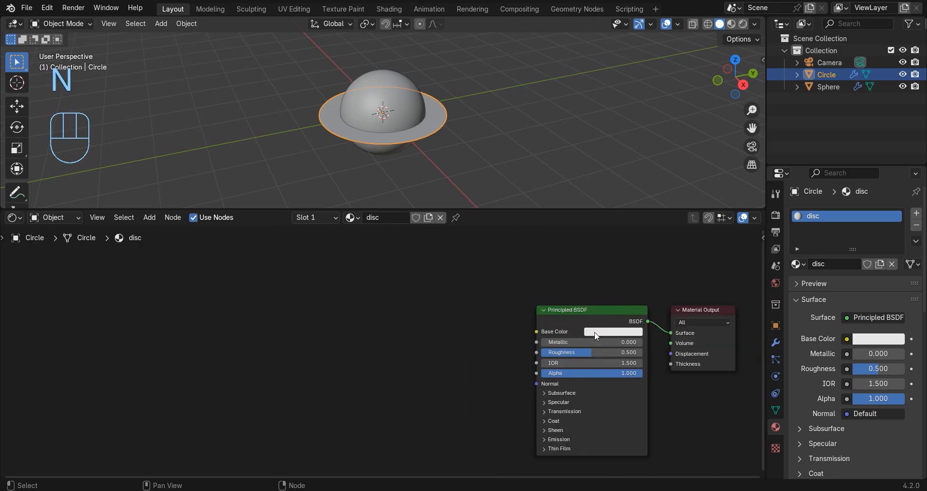
left_click(620, 331)
left_click_drag(627, 314, 585, 310)
Add a Texture Coordinate node and a Gradient Texture node well before the Principled BSDF in the disc material.
scroll(385, 353, "down", 2)
middle_click_drag(280, 361, 390, 347)
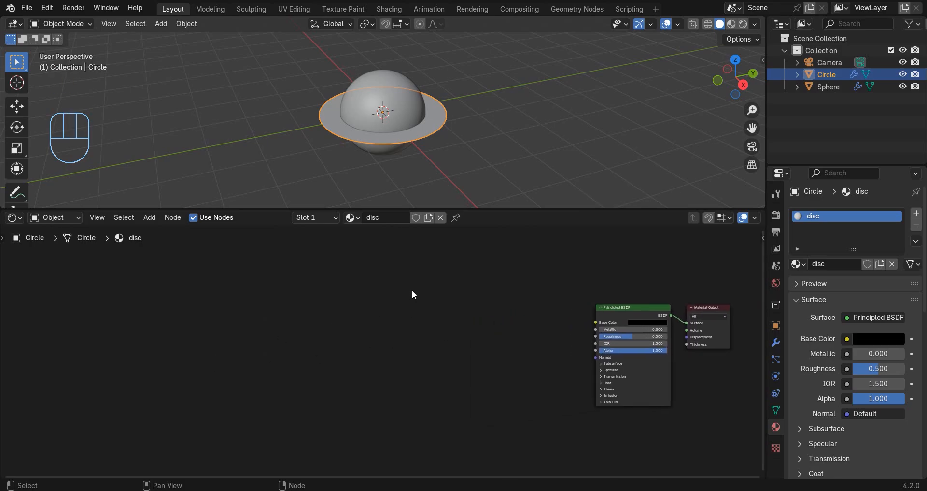
key("shift+a")
type("coo")
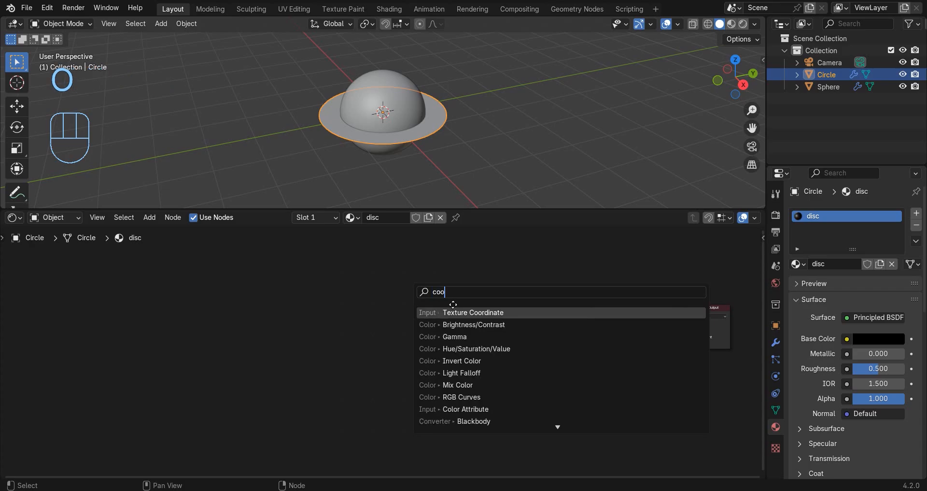
left_click(454, 311)
left_click(186, 309)
key("shift+a")
Add a Noise Texture node and a Mix Color node after the Gradient Texture.
key("shift+a")
type("grad")
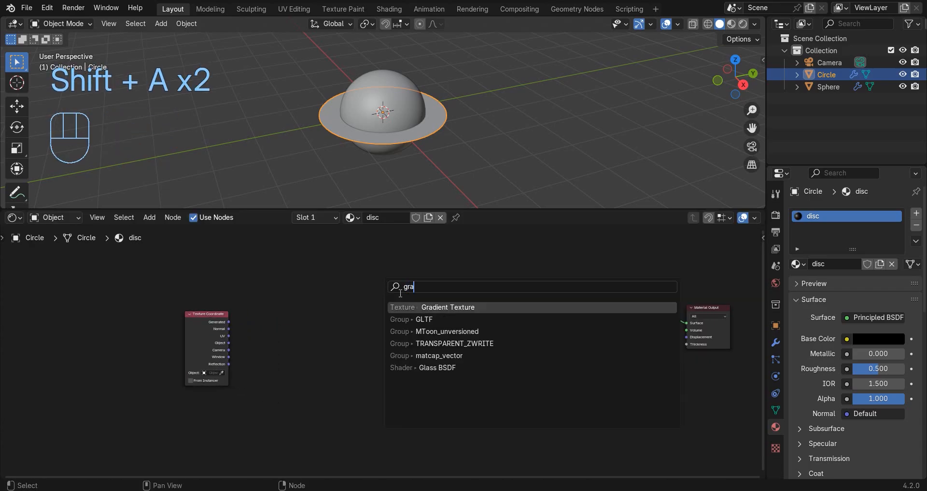
left_click(432, 308)
left_click(241, 328)
key("shift+a")
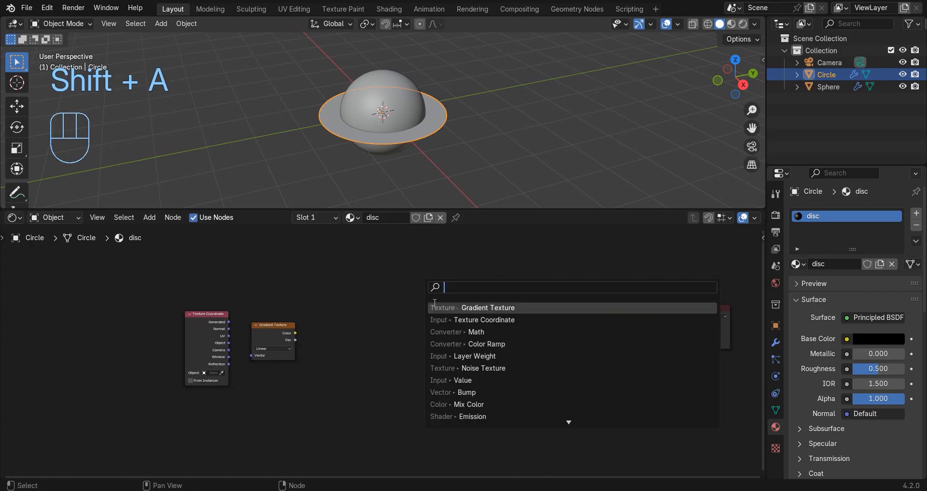
type("noi")
key("Return")
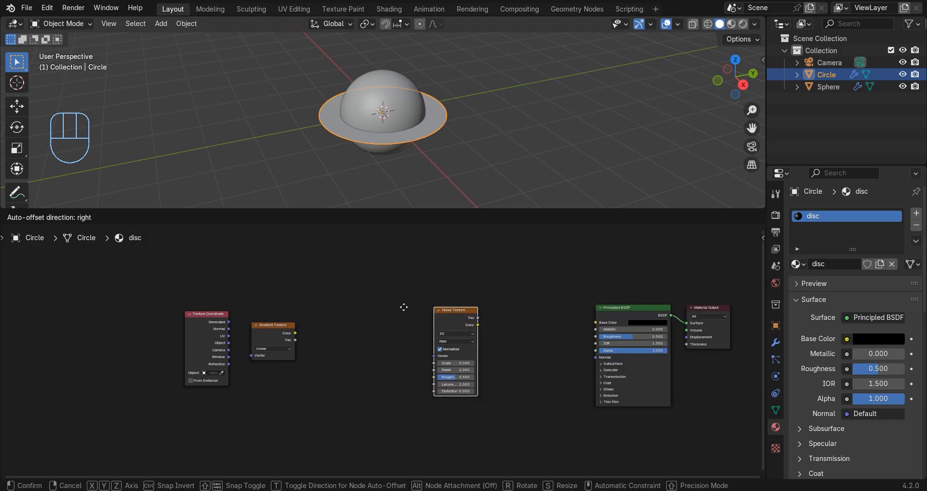
left_click(309, 304)
key("shift+a")
type("mix")
key("Return")
left_click(381, 289)
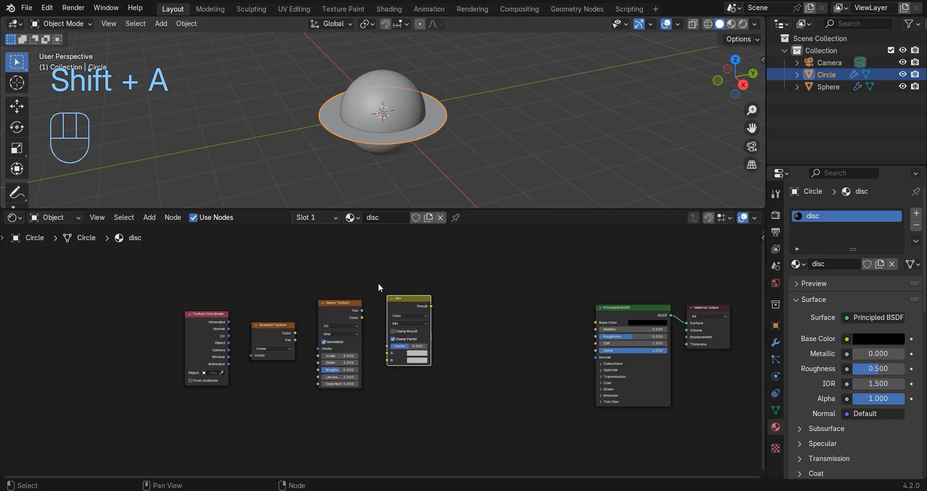
Feed the Object coordinates into the Gradient Texture, set it to Spherical, and link its Fac to the Noise Texture's Vector.
scroll(348, 332, "up", 2)
scroll(219, 338, "up", 2)
left_click_drag(227, 338, 270, 361)
left_click(309, 348)
left_click(300, 428)
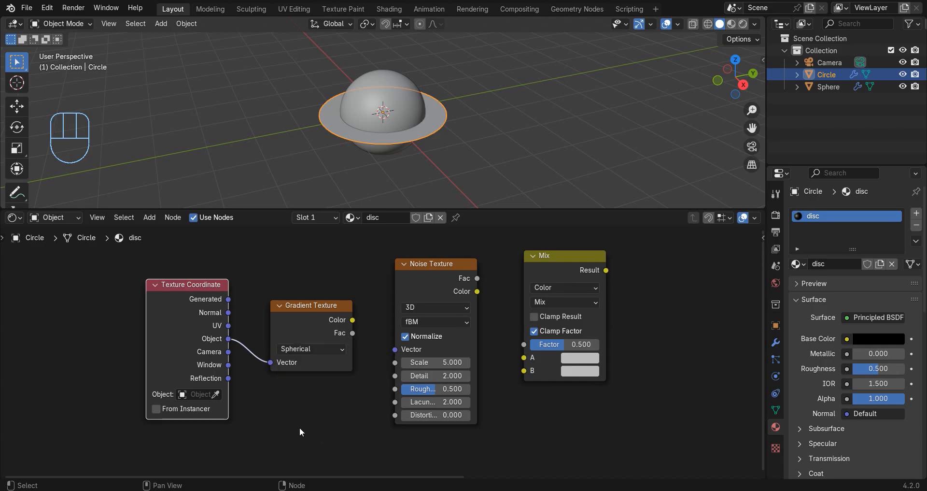
left_click_drag(354, 332, 395, 348)
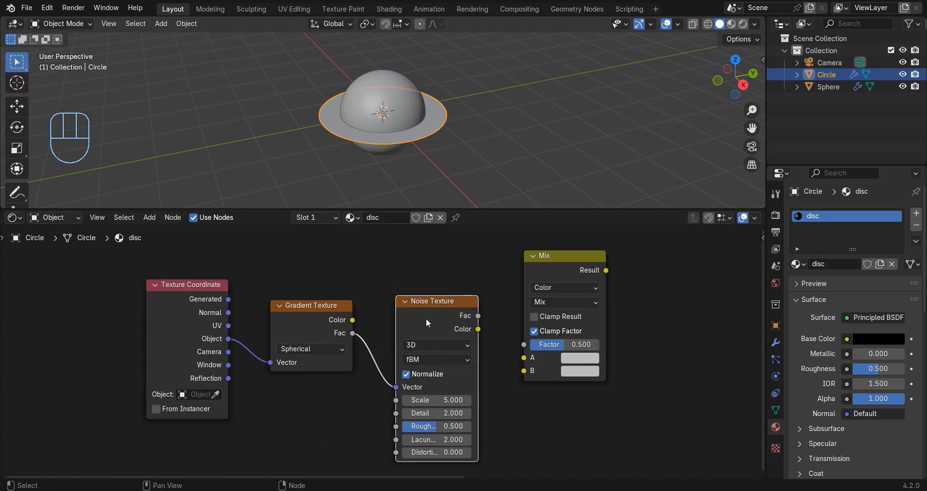
Set the Noise Texture's scale to 20, detail to 10 and roughness to 0.75.
middle_click_drag(399, 347, 360, 318)
scroll(360, 317, "up", 2)
left_click(310, 335)
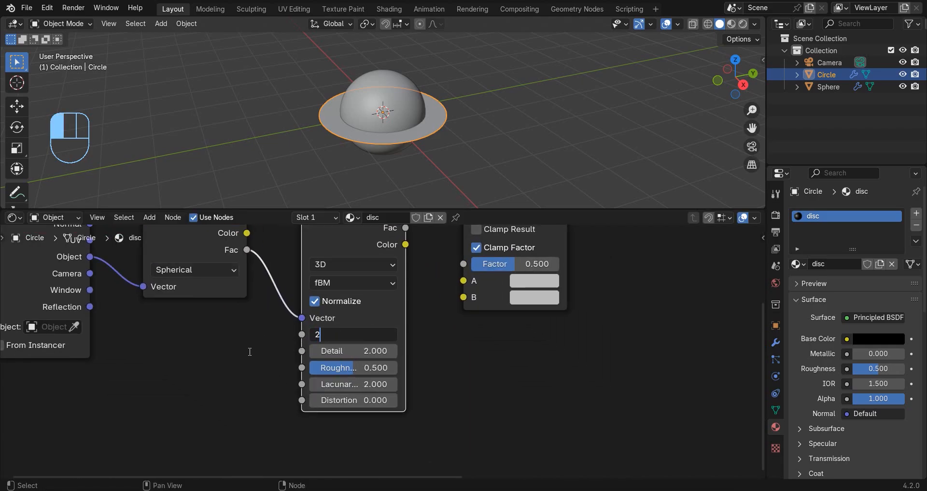
type("2.0")
key("Return")
left_click(344, 350)
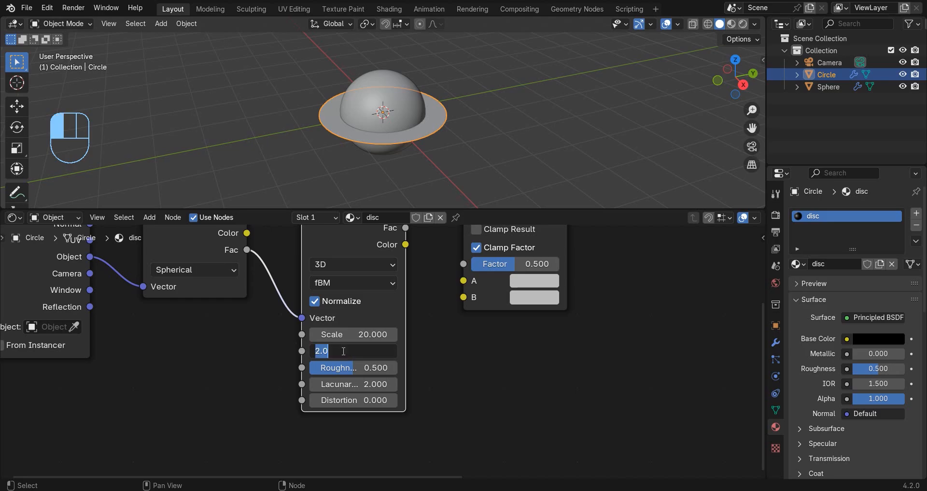
type("10")
key("Return")
left_click(353, 372)
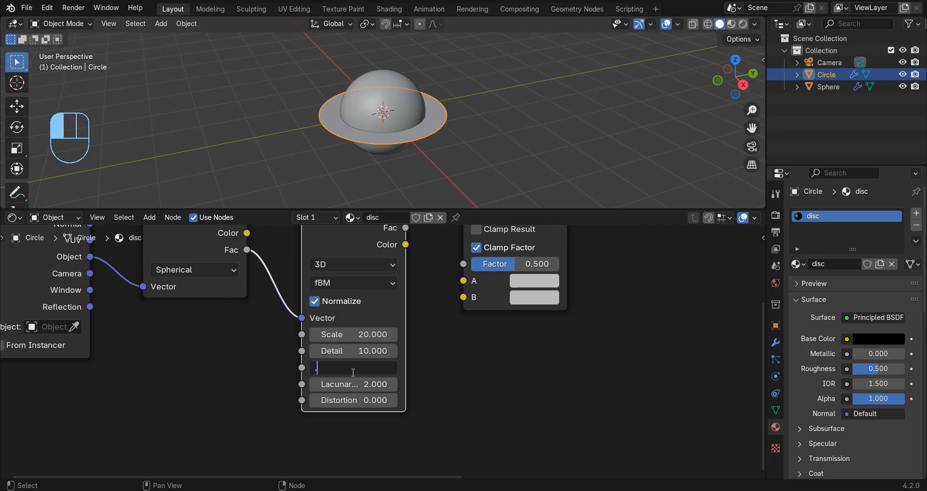
type(".75")
key("Return")
Link the Gradient Texture's Fac to the Mix node's A input and the Noise Texture's Fac to B, with the noise node placed lower.
scroll(360, 320, "down", 2)
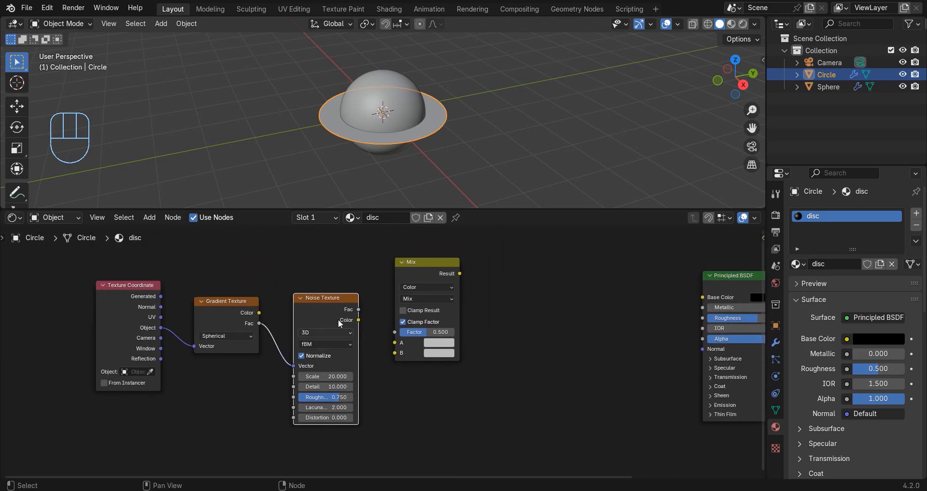
left_click_drag(342, 312, 394, 353)
left_click_drag(332, 349, 332, 382)
left_click_drag(259, 323, 394, 342)
Add a Color Ramp after the Mix node and connect the Mix Result to its Fac.
middle_click_drag(469, 326, 370, 344)
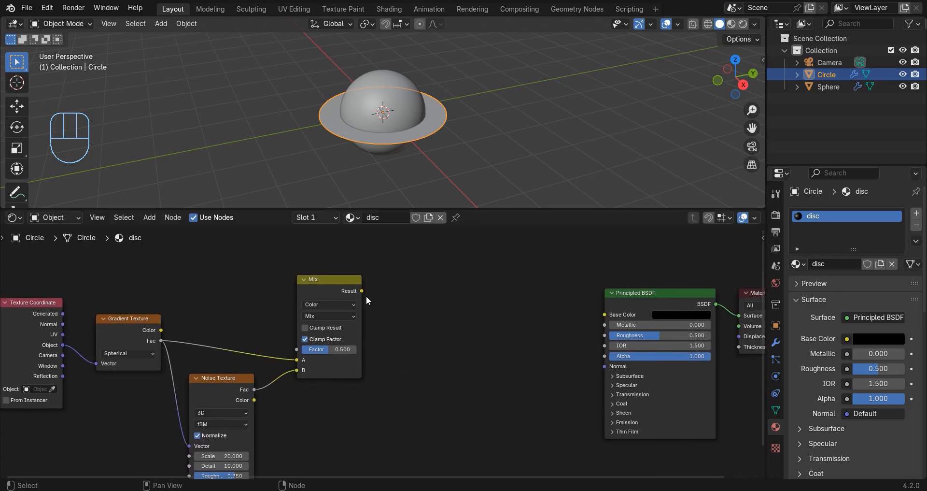
key("shift+a")
left_click(488, 267)
type("c")
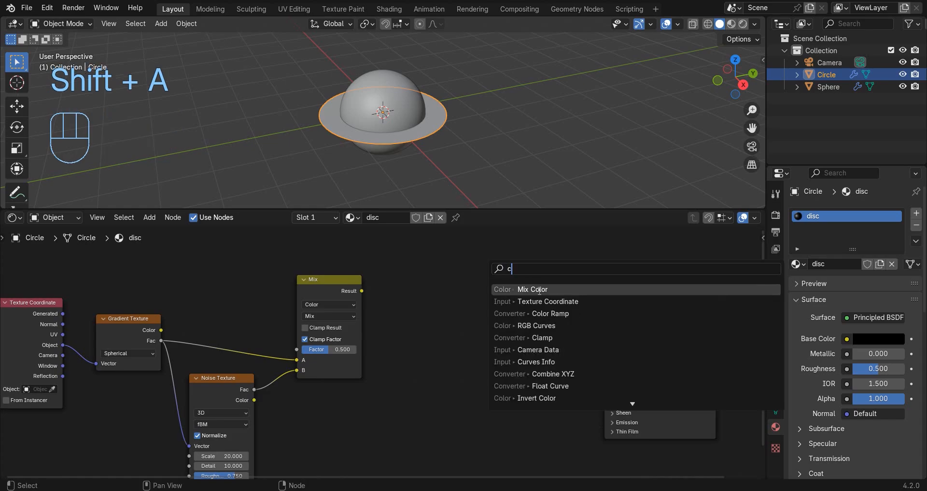
left_click(543, 313)
left_click(416, 256)
left_click_drag(361, 291, 377, 302)
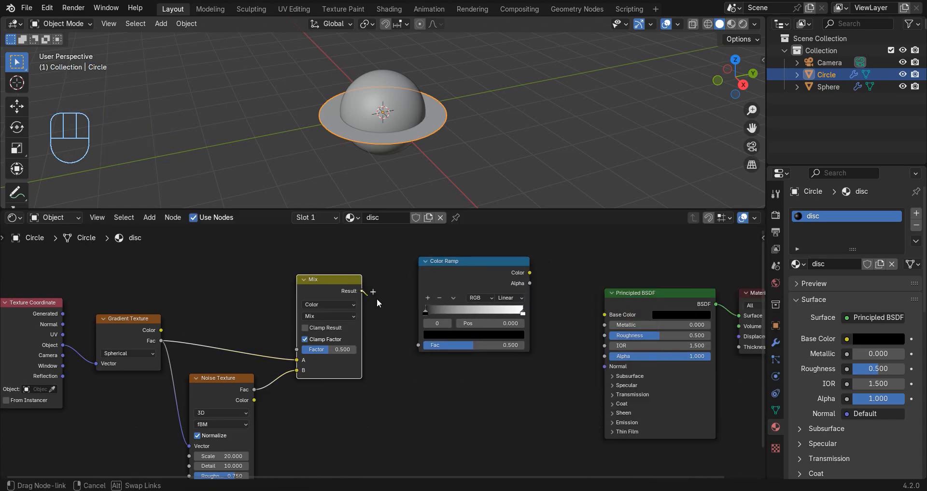
left_click_drag(426, 348, 426, 348)
Color the Color Ramp's first stop dark red and place it at position 0.036.
middle_click_drag(452, 321, 389, 339)
scroll(388, 339, "up", 2)
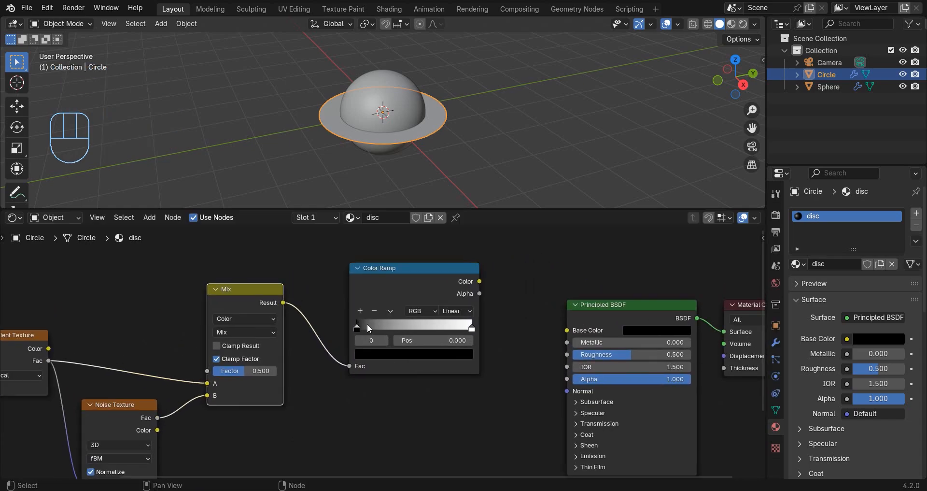
scroll(362, 321, "up", 1)
left_click(391, 354)
left_click_drag(393, 323, 408, 324)
left_click(410, 257)
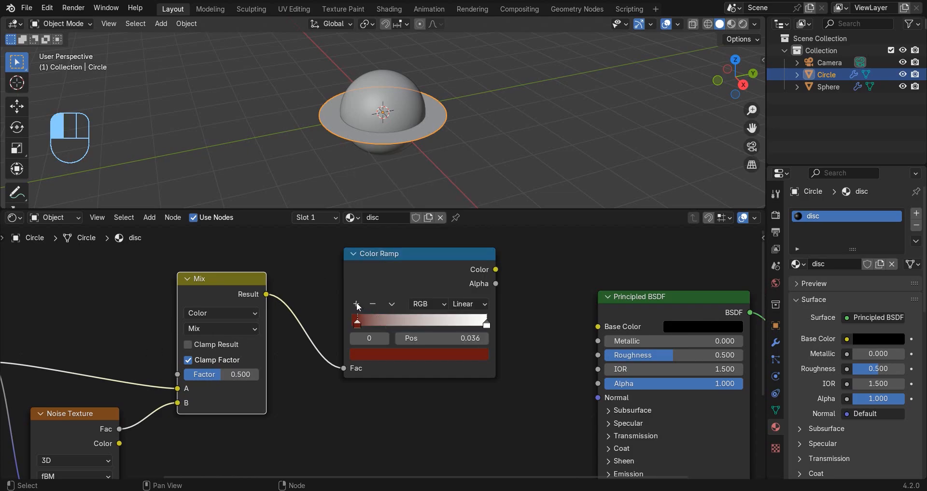
Add an amber middle stop to the Color Ramp and recolor the end stop reddish orange with hue 0.018 and saturation 0.982.
left_click(357, 304)
left_click(386, 355)
left_click(384, 247)
left_click(477, 164)
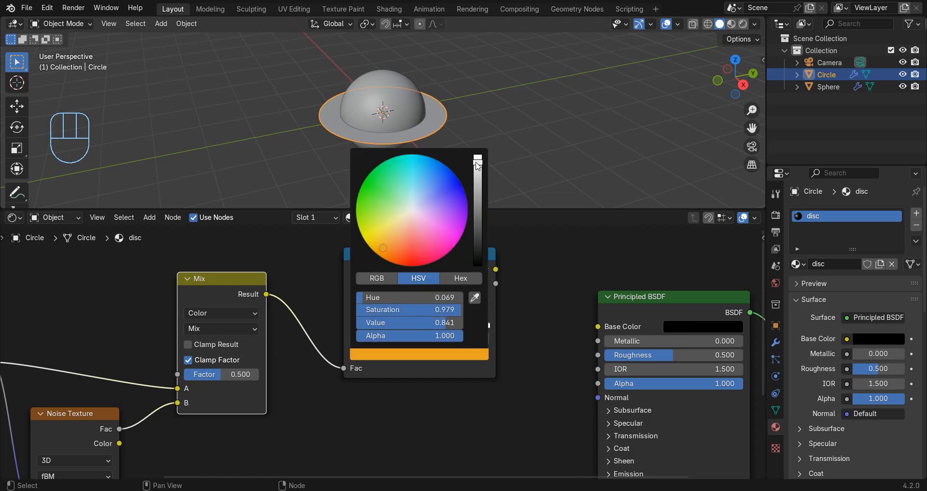
left_click(480, 326)
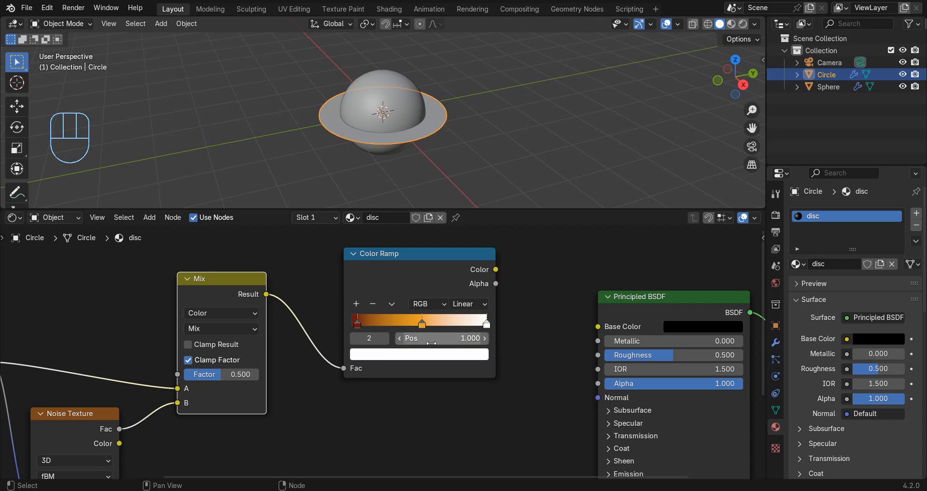
left_click(391, 354)
left_click(399, 254)
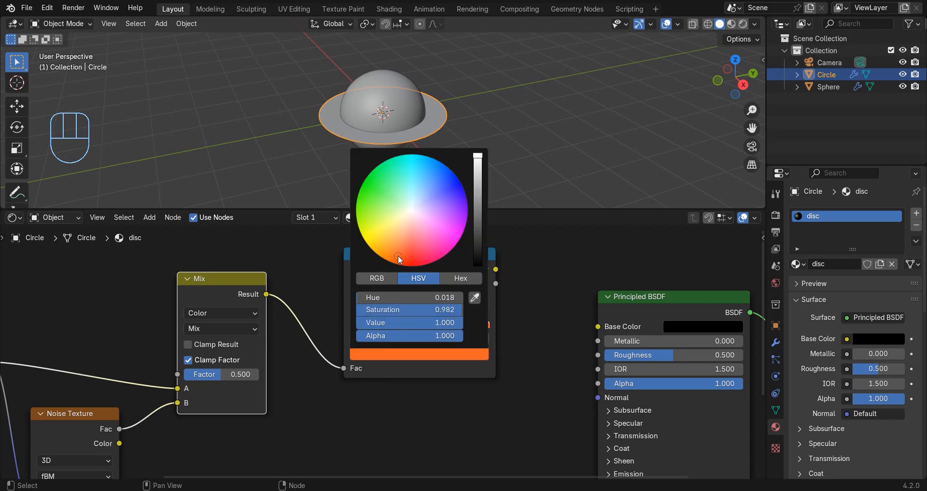
Add a second Color Ramp below the first and feed the Gradient Texture's Fac into it.
scroll(391, 318, "down", 2)
key("shift+a")
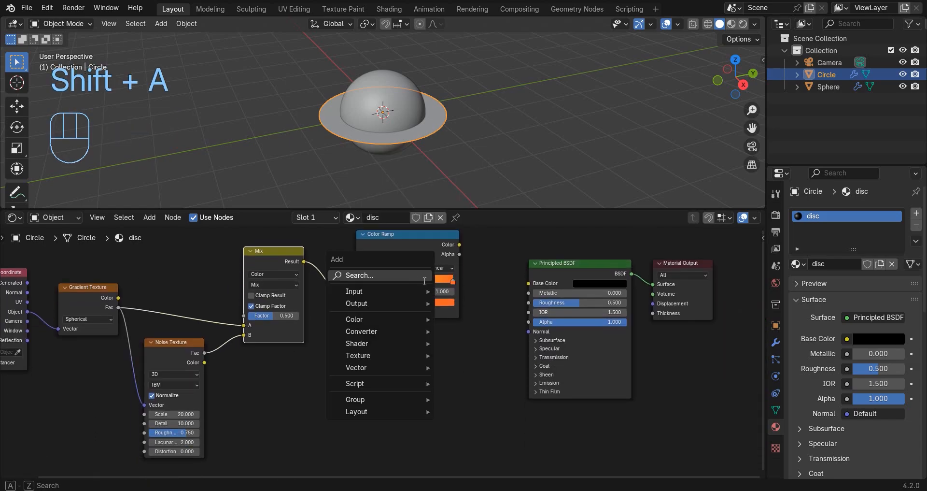
type("c")
left_click(451, 301)
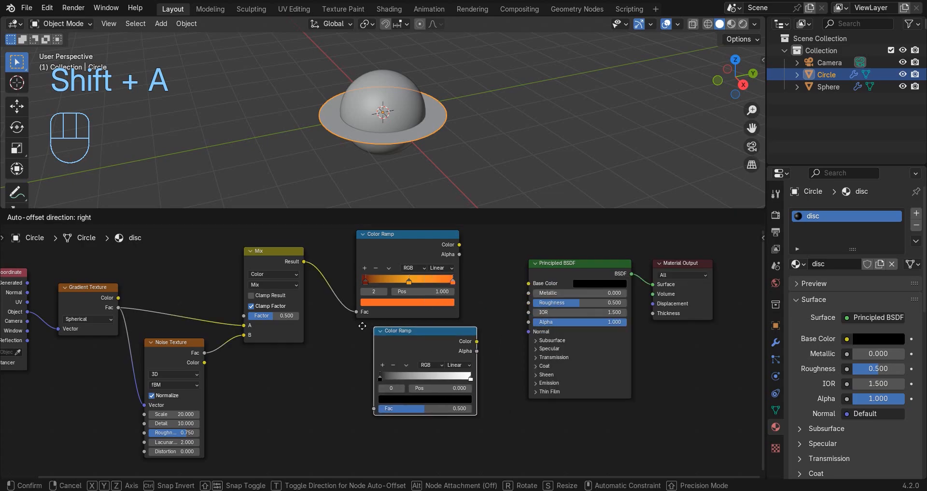
left_click(337, 324)
left_click_drag(124, 309, 350, 405)
left_click_drag(394, 350, 393, 366)
Move the Principled BSDF and Material Output farther from the Color Ramps and add a Mix Color node in between.
middle_click_drag(394, 345, 272, 374)
left_click_drag(621, 284, 465, 326)
left_click_drag(430, 301, 489, 303)
key("shift+a")
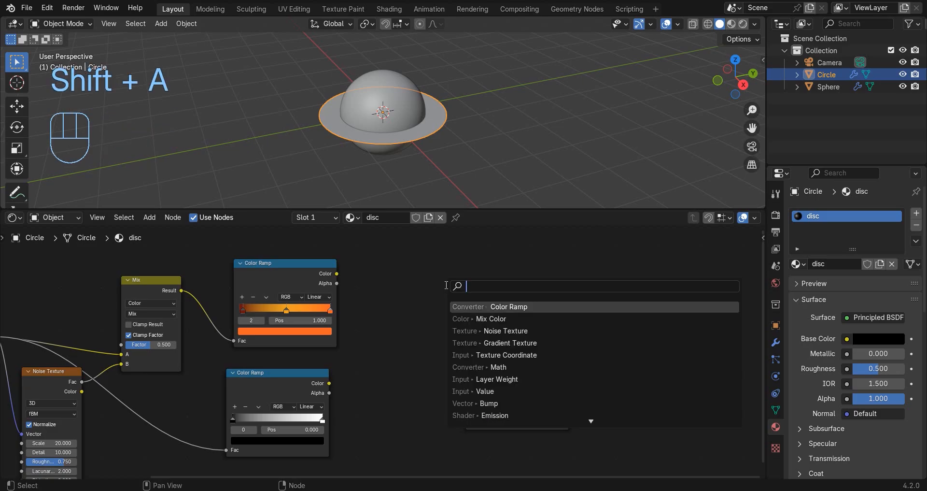
type("mi")
key("Return")
left_click(364, 305)
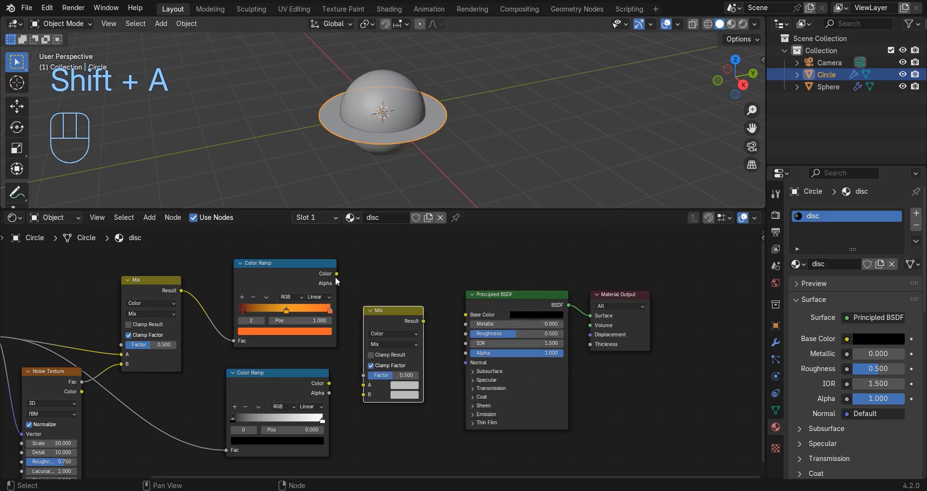
Connect the upper ramp's color to the new Mix node's A and the lower ramp's to B, using Multiply with factor 1.000.
left_click_drag(337, 273, 365, 382)
scroll(349, 387, "up", 4)
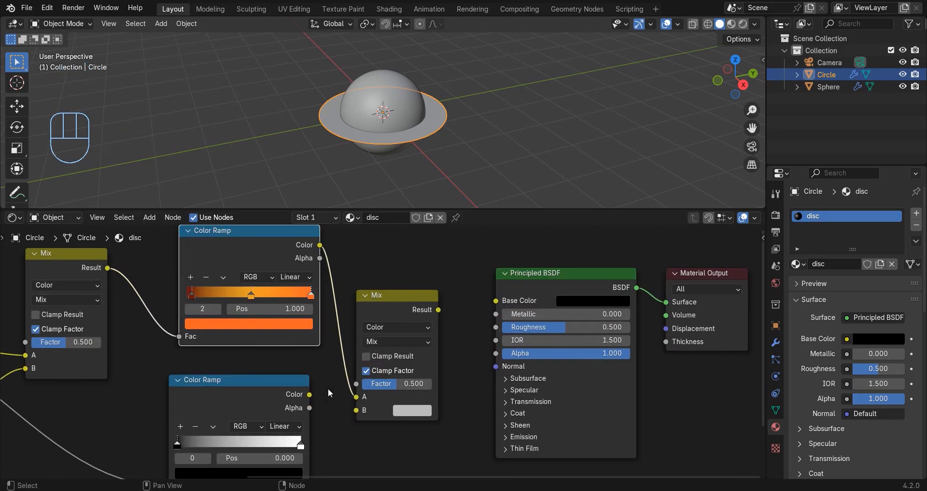
left_click_drag(310, 394, 356, 409)
left_click(396, 342)
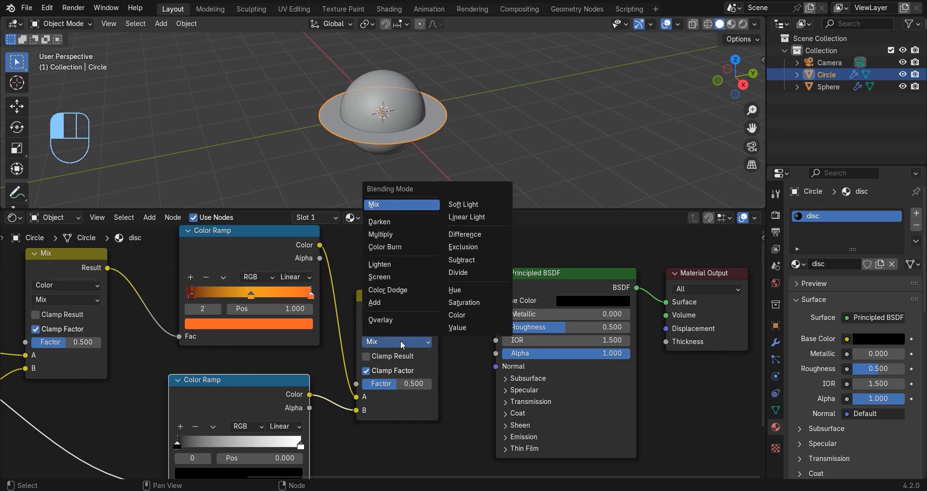
left_click(387, 233)
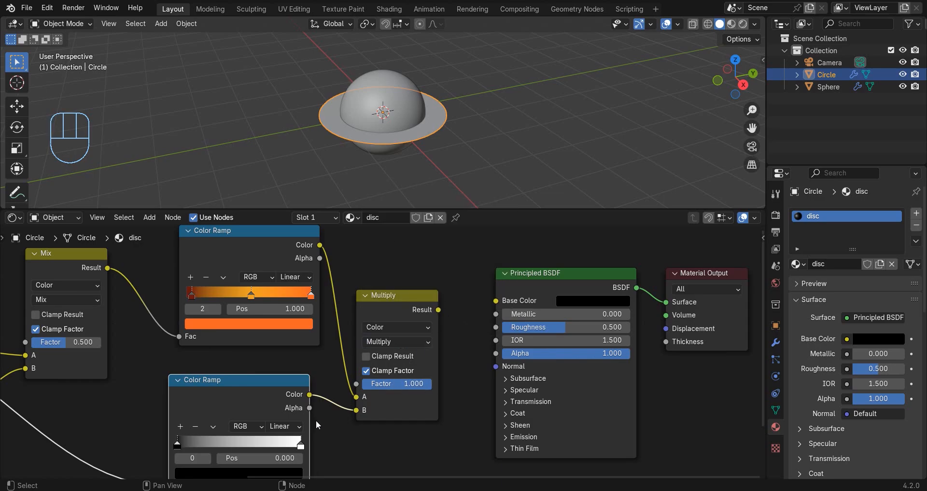
Move the lower Color Ramp's end stop to position 0.909 and color it light orange.
middle_click_drag(316, 421, 418, 332)
scroll(418, 331, "up", 2)
left_click_drag(387, 371, 374, 373)
left_click(319, 402)
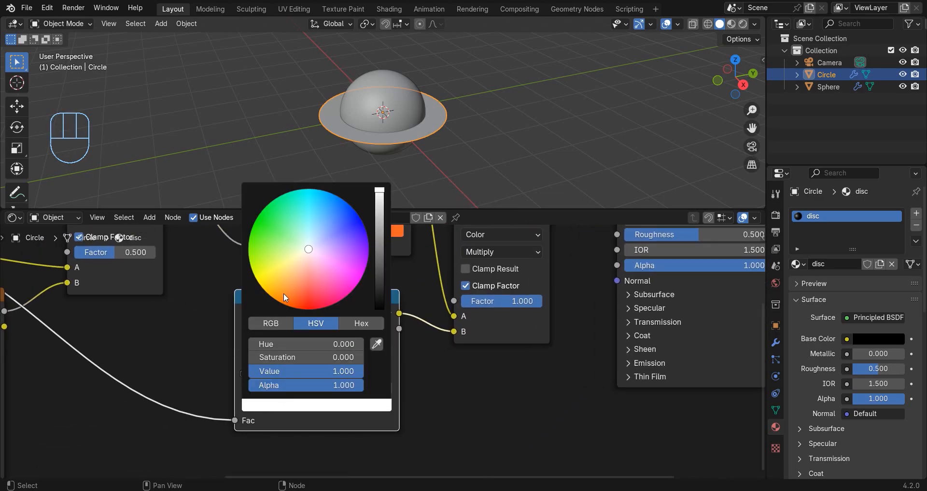
left_click_drag(284, 297, 285, 288)
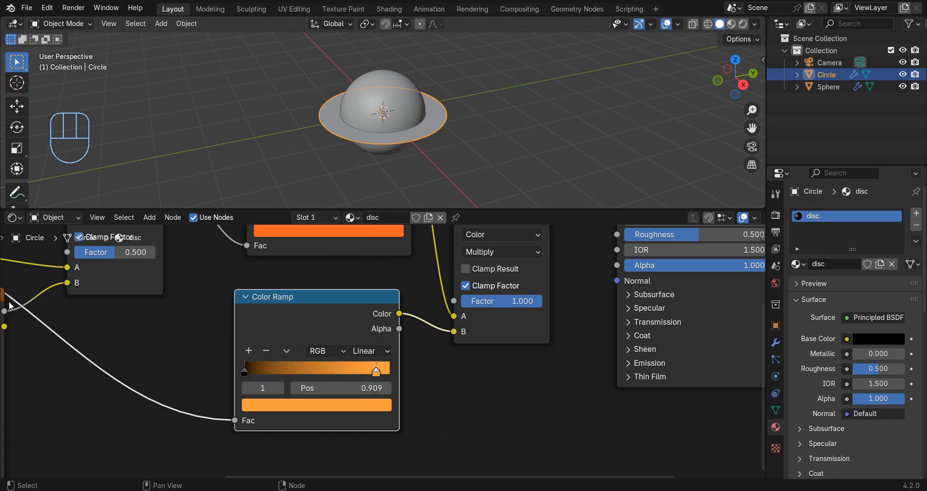
scroll(355, 349, "down", 10)
middle_click_drag(404, 313, 315, 361)
scroll(319, 360, "up", 5)
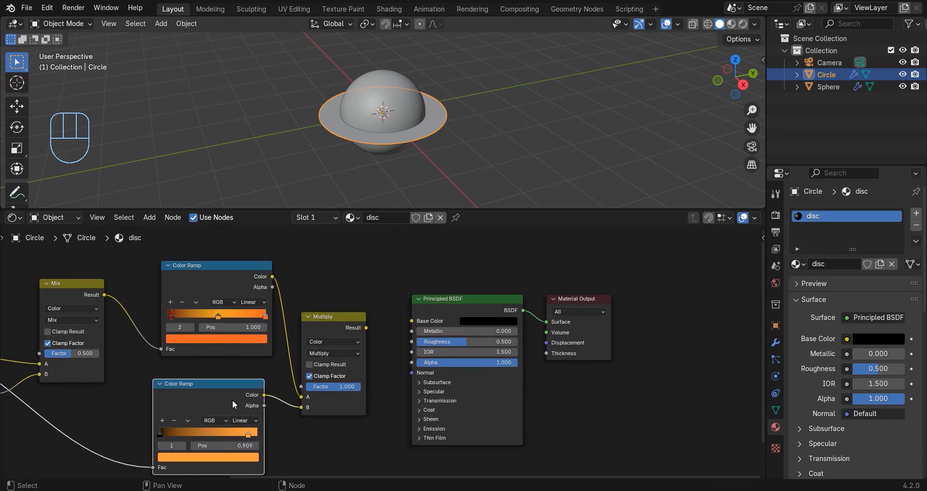
left_click(206, 455)
Connect the Multiply node's Result to the Principled BSDF's emission color and set the emission strength to 8.
left_click(419, 428)
left_click_drag(366, 327, 413, 439)
left_click(461, 449)
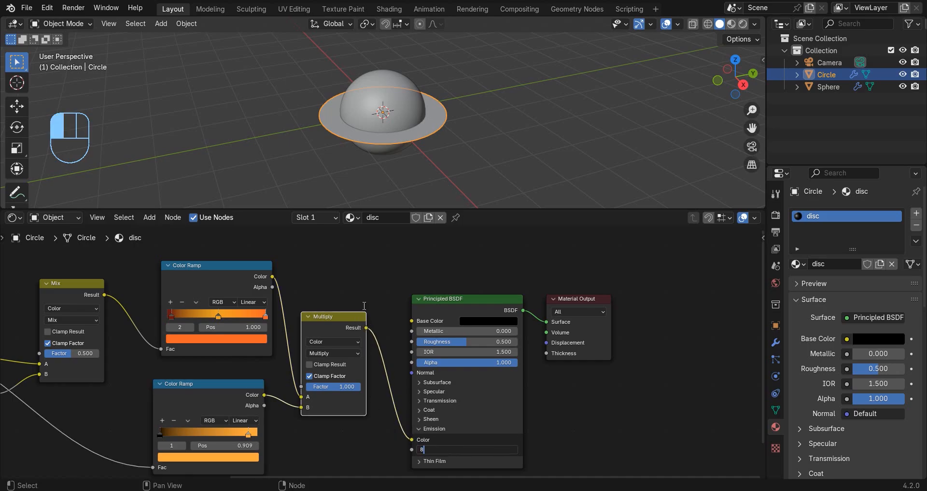
key("Return")
Switch the node editor area to the Timeline and shrink it to enlarge the 3D viewport.
left_click(15, 218)
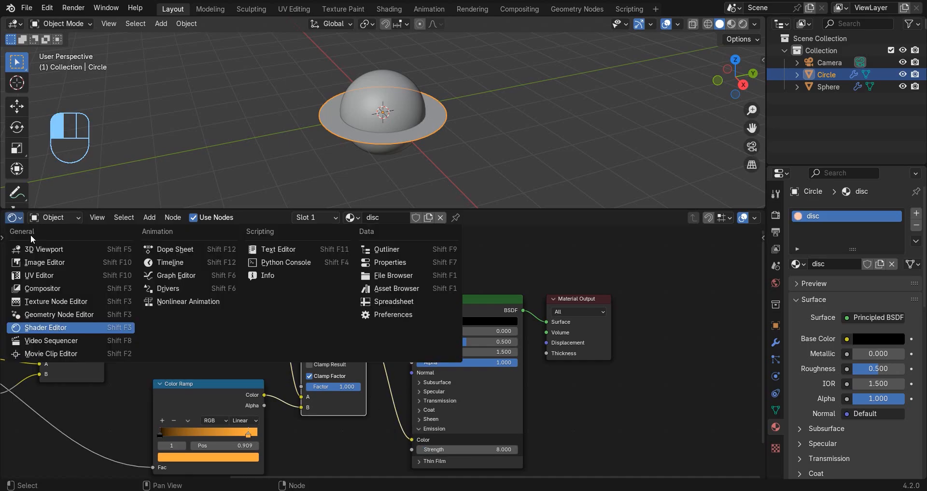
left_click(181, 267)
left_click_drag(272, 208, 285, 341)
Add a UV sphere with 32 segments and 16 rings at the scene center and scale it down to planet size.
key("shift+a")
mouse_move(465, 164)
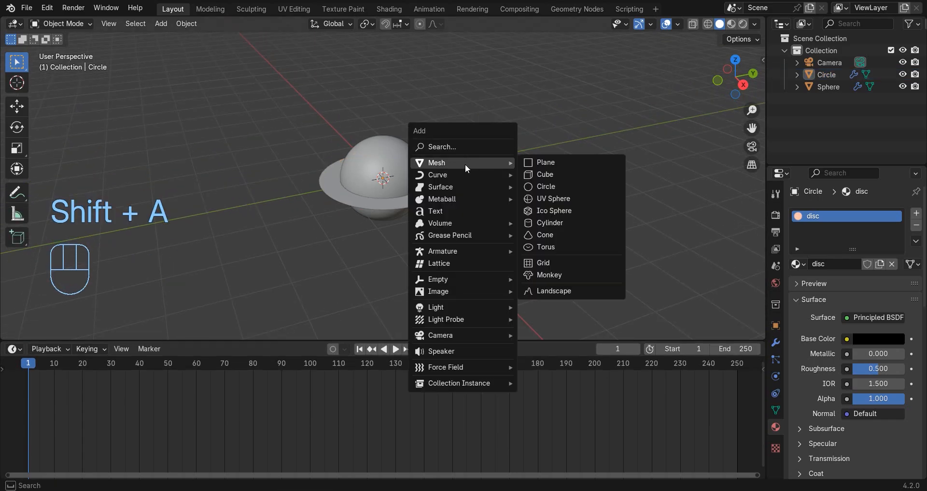
left_click(547, 201)
left_click(95, 327)
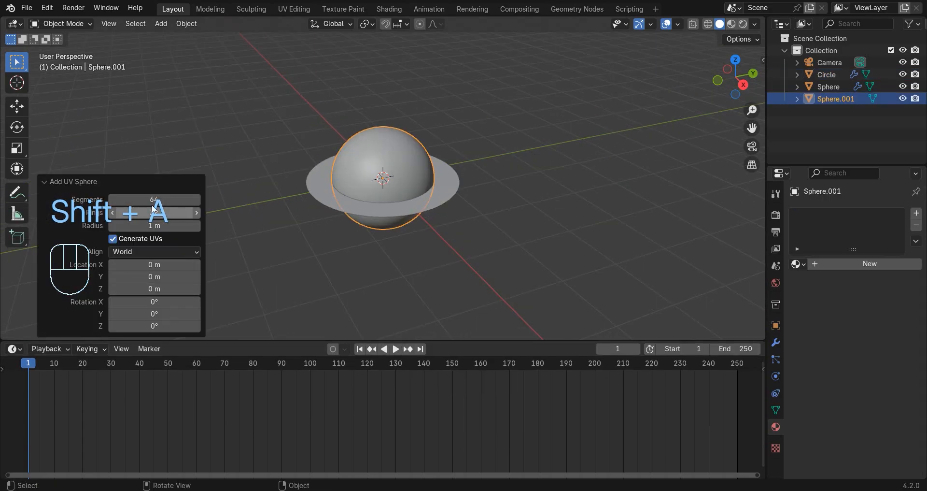
left_click(155, 215)
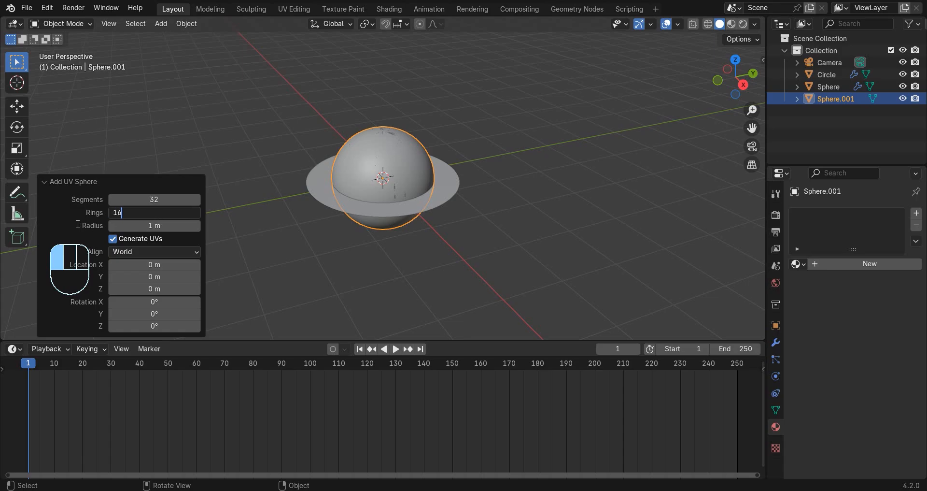
key("Return")
key("s")
left_click(418, 183)
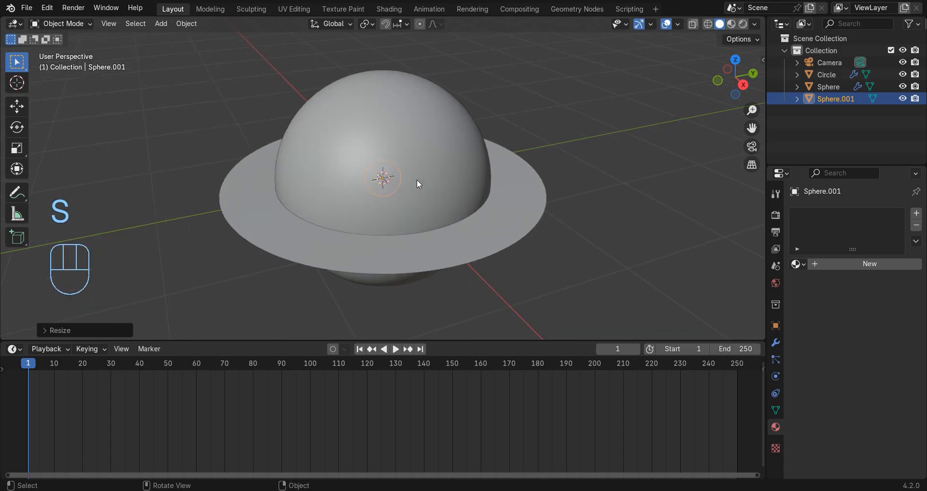
Move the small sphere along the X axis out of the large sphere, and reposition it freely above the disc.
key("s")
key("g")
key("y")
key("x")
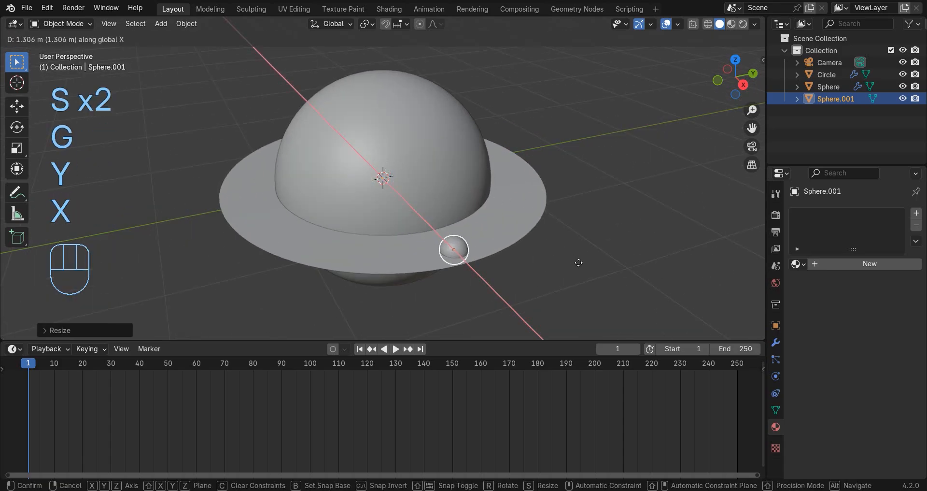
left_click(577, 268)
key("g")
left_click(547, 222)
middle_click_drag(548, 221, 515, 185)
scroll(610, 179, "up", 2)
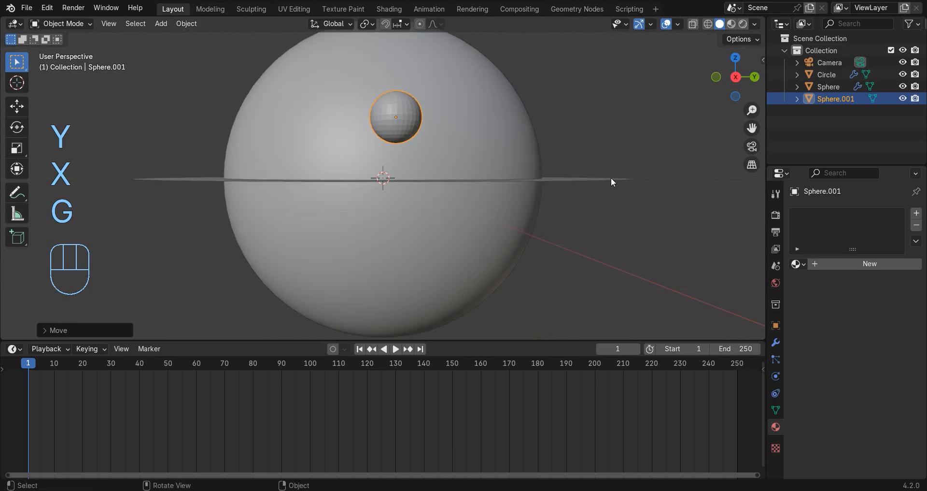
Scale down the small sphere and apply Shade Auto Smooth to it.
middle_click_drag(610, 178, 655, 264)
key("s")
left_click(593, 190)
right_click(646, 159)
left_click(636, 161)
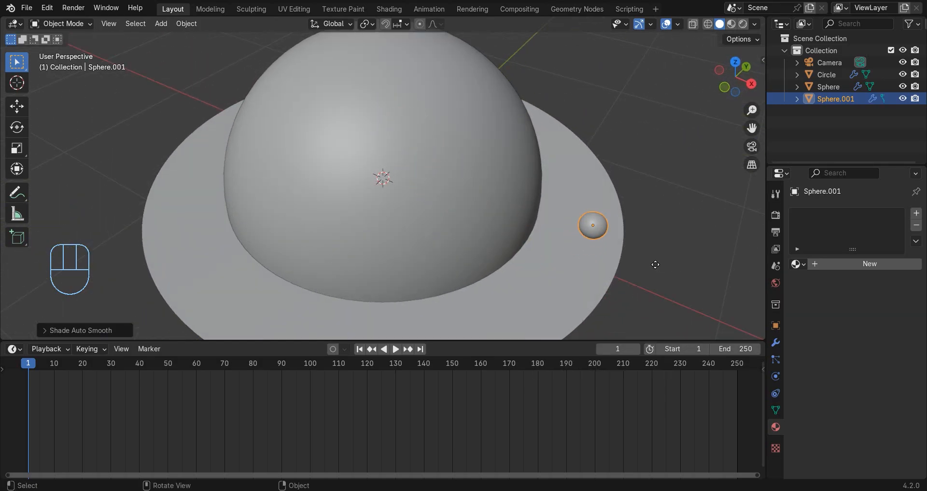
Move the small sphere in front of the large sphere's edge and adjust its scale.
key("g")
key("s")
left_click(659, 229)
middle_click_drag(659, 229, 33, 304)
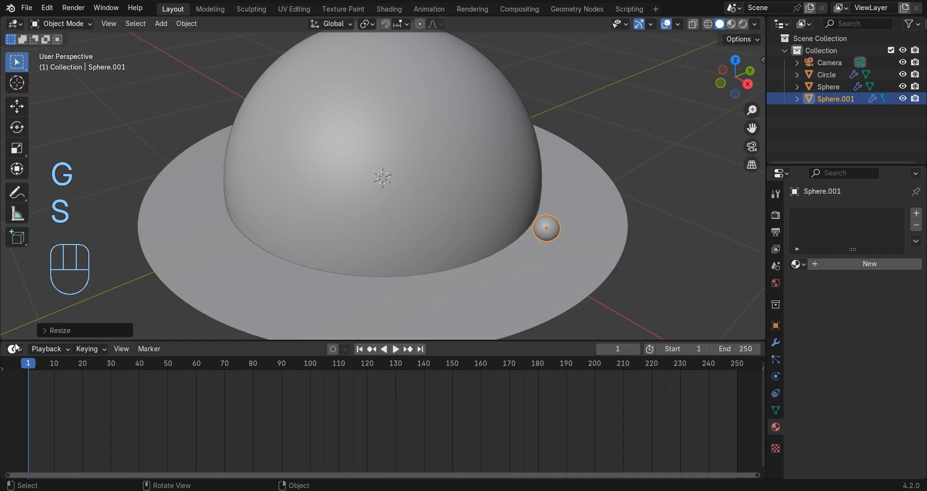
Switch the Timeline area to an enlarged Shader Editor and give the small sphere a new material named planet.
left_click(15, 347)
left_click(44, 309)
left_click(398, 353)
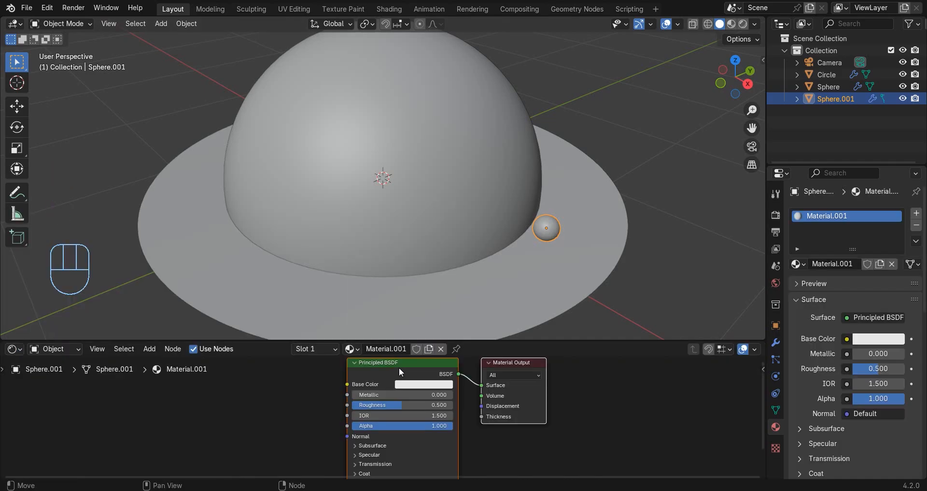
left_click(388, 348)
type("planet")
key("Return")
left_click_drag(375, 340, 353, 199)
left_click(335, 272)
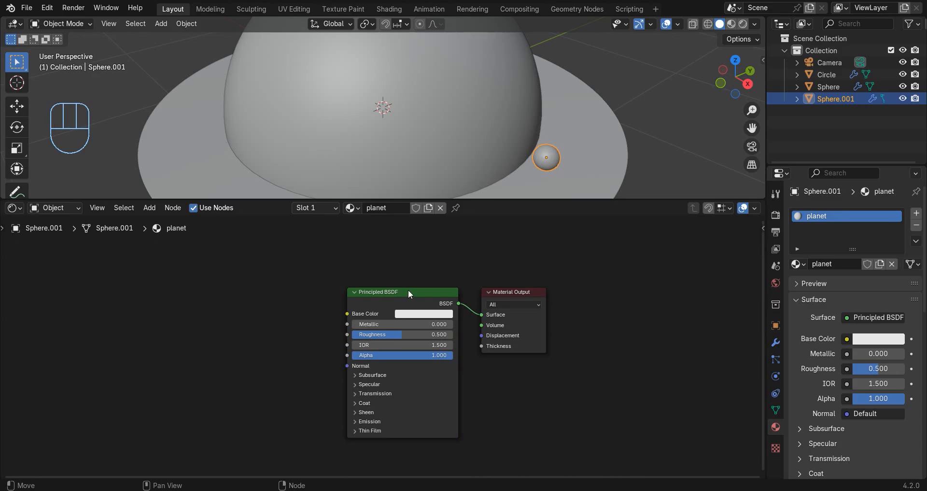
Add a Noise Texture node before the Principled BSDF in the planet material.
key("shift+a")
type("noise")
key("Return")
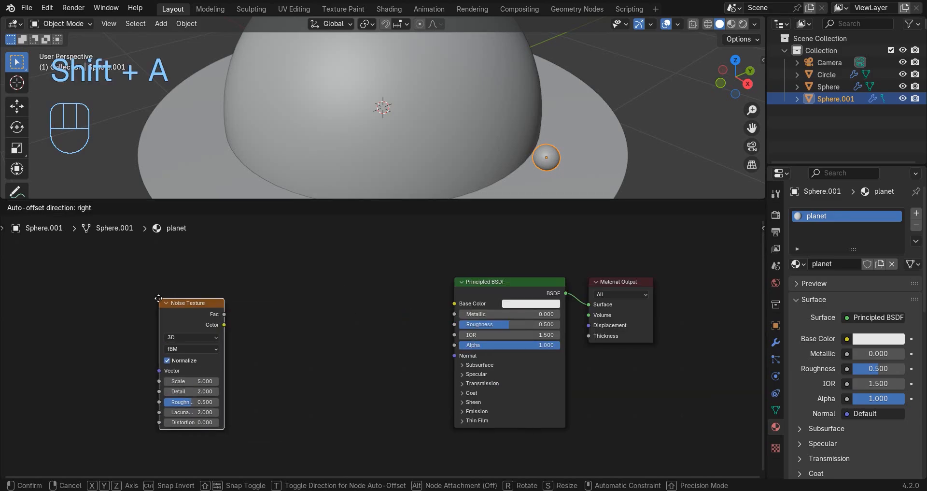
left_click(155, 308)
Add a Bump node between the Noise Texture and the Principled BSDF.
key("shift+a")
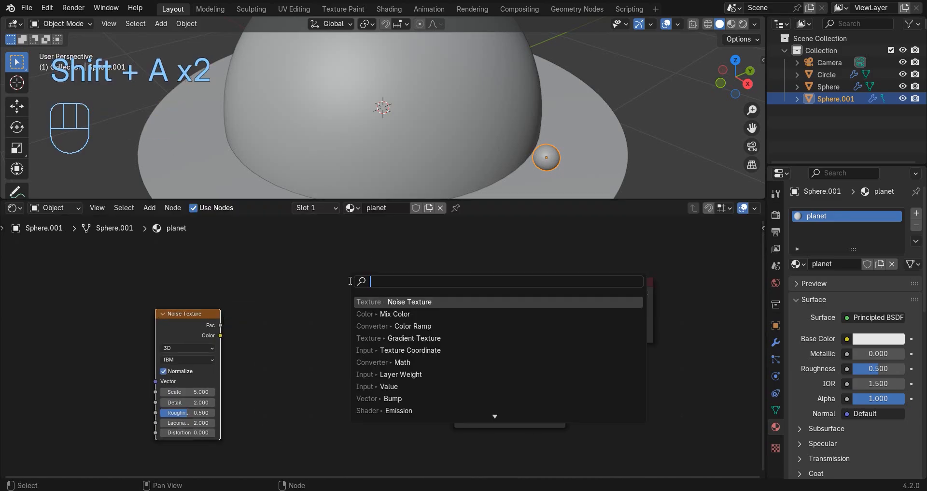
type("v")
key("BackSpace")
type("bum")
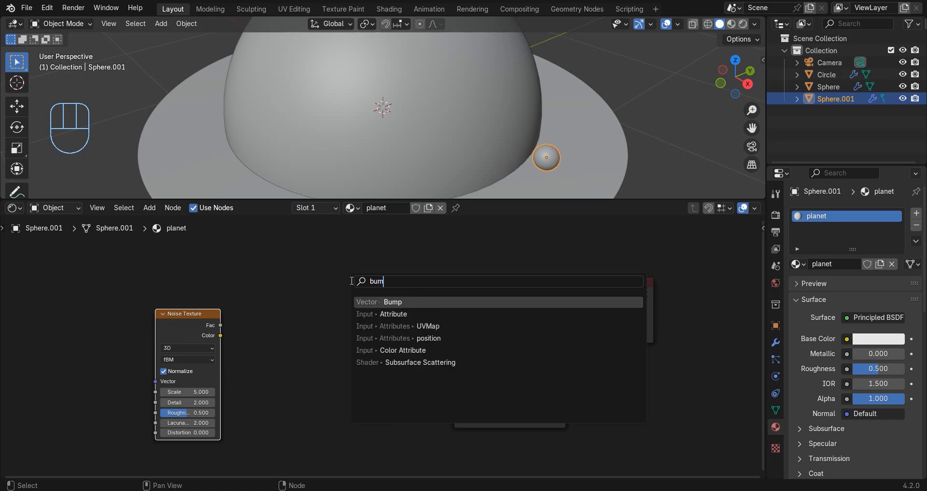
key("Down")
key("Up")
key("Return")
Add a Color Ramp node above the Bump node.
key("shift+a")
type("c")
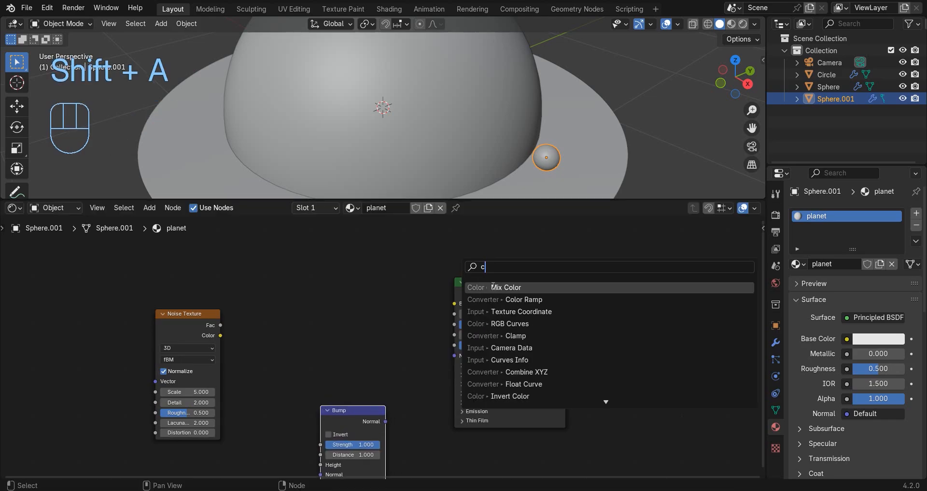
left_click(489, 297)
left_click(293, 266)
left_click(222, 300)
Connect the Noise Texture's Fac output to the Color Ramp's Fac and the Bump node's Height.
left_click_drag(221, 324, 292, 353)
middle_click_drag(233, 346, 266, 311)
left_click_drag(252, 291, 353, 430)
Set the Bump strength to 0.12 and connect its Normal output to the Principled BSDF's Normal input.
left_click(375, 409)
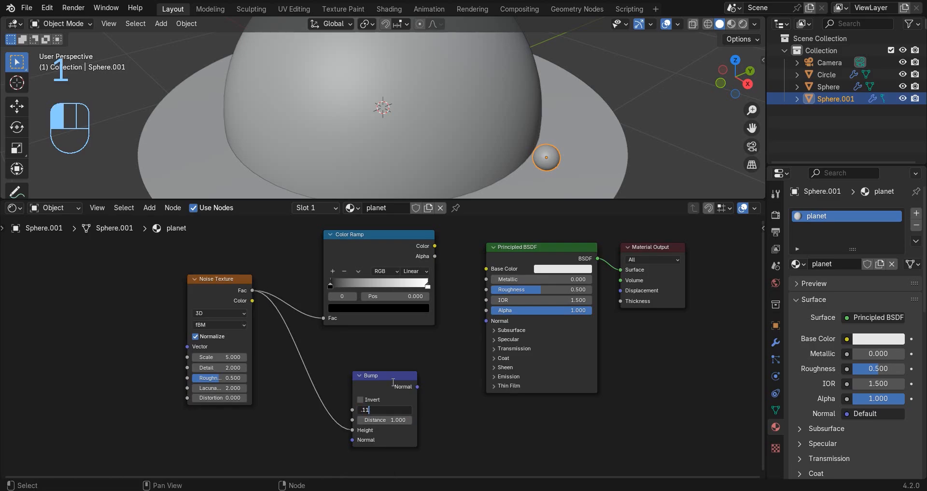
key("BackSpace")
type("2")
key("Return")
left_click_drag(417, 387, 485, 320)
Connect the Color Ramp's Color output to the Principled BSDF's Base Color.
scroll(453, 283, "up", 2)
left_click_drag(423, 290, 489, 320)
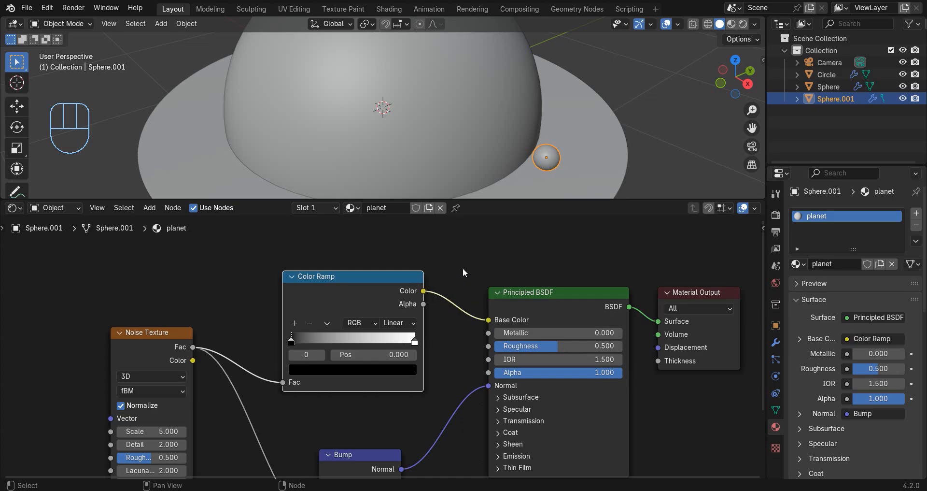
scroll(431, 294, "down", 2)
scroll(244, 382, "up", 2)
Set the Noise Texture's detail to 5 and its roughness to 0.75.
middle_click_drag(245, 383, 378, 323)
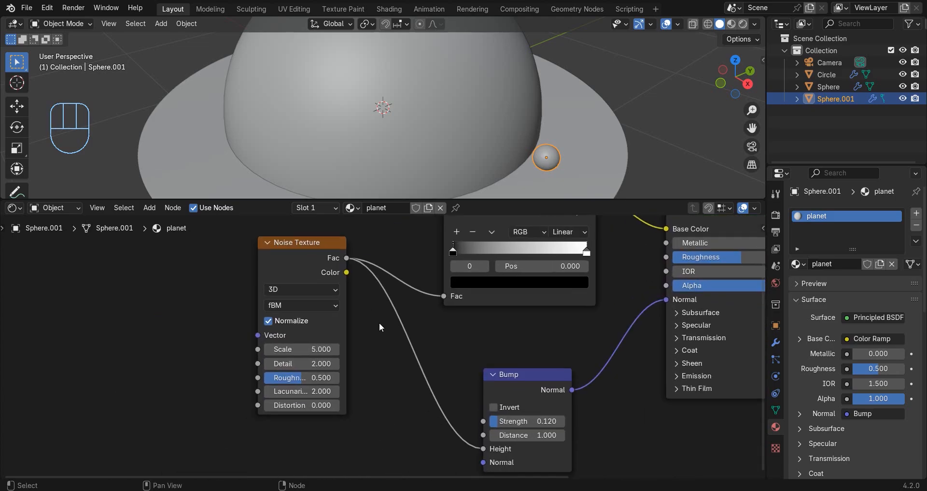
scroll(295, 381, "up", 1)
left_click(295, 365)
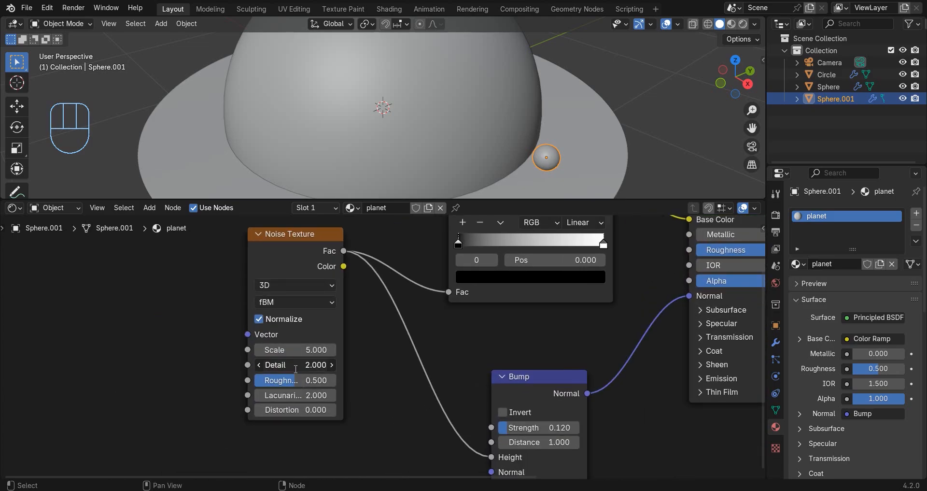
type("5")
key("Tab")
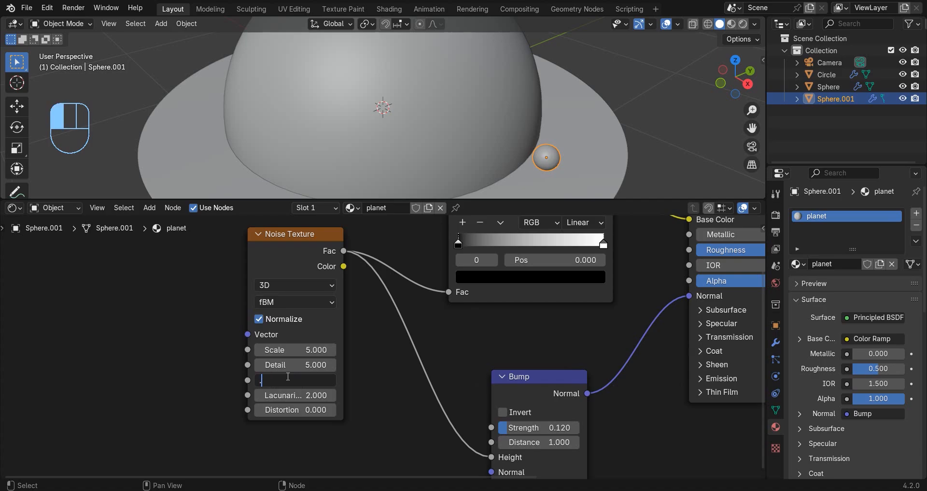
type(".75")
key("Return")
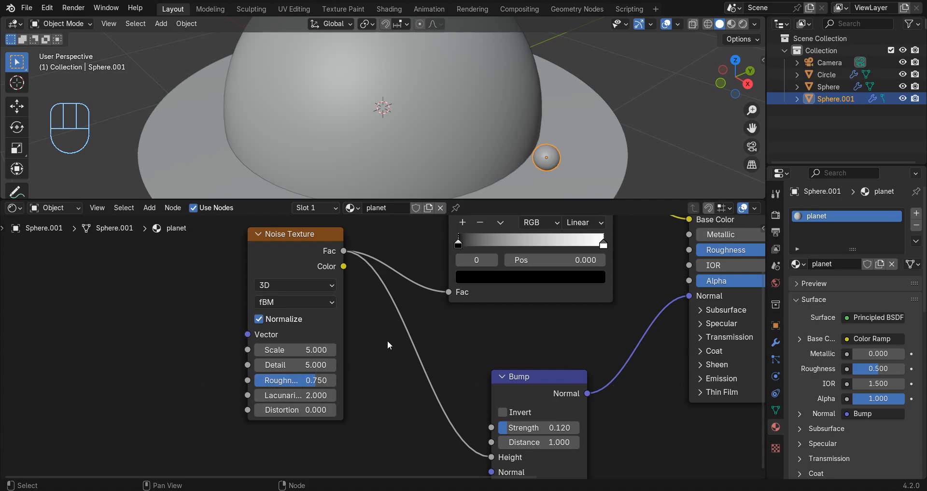
Move the Color Ramp's first stop inward and color it bright orange.
scroll(487, 315, "down", 2)
middle_click_drag(487, 315, 392, 361)
scroll(392, 361, "up", 3)
left_click_drag(292, 316, 372, 336)
left_click(363, 356)
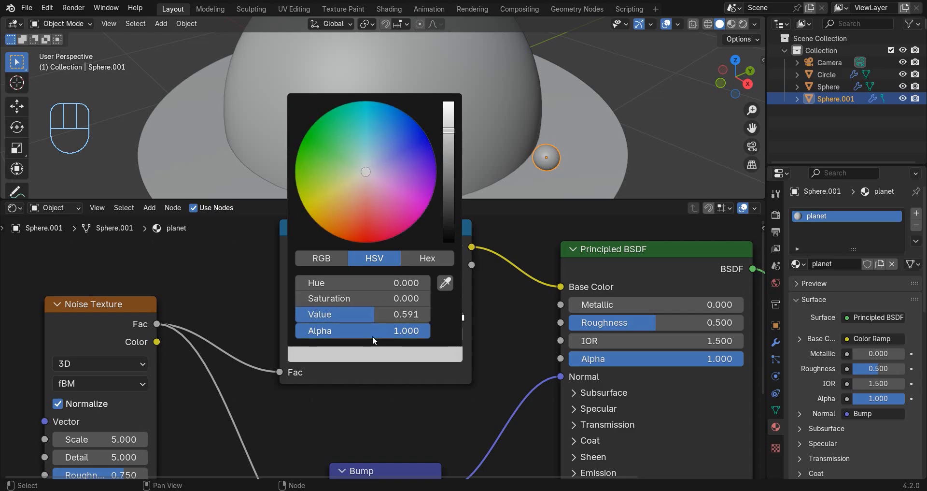
left_click(344, 213)
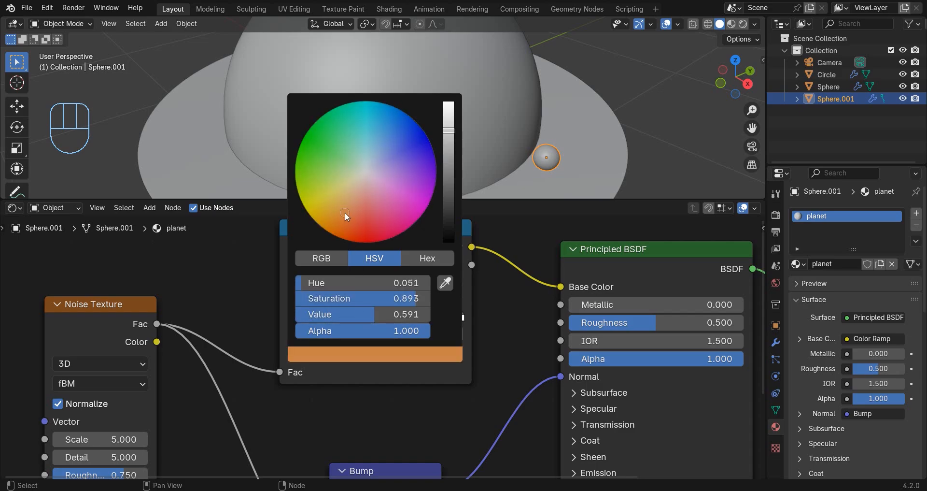
left_click(448, 118)
Move the Color Ramp's end stop to position 0.876 and color it dark blue.
left_click(462, 317)
left_click(378, 353)
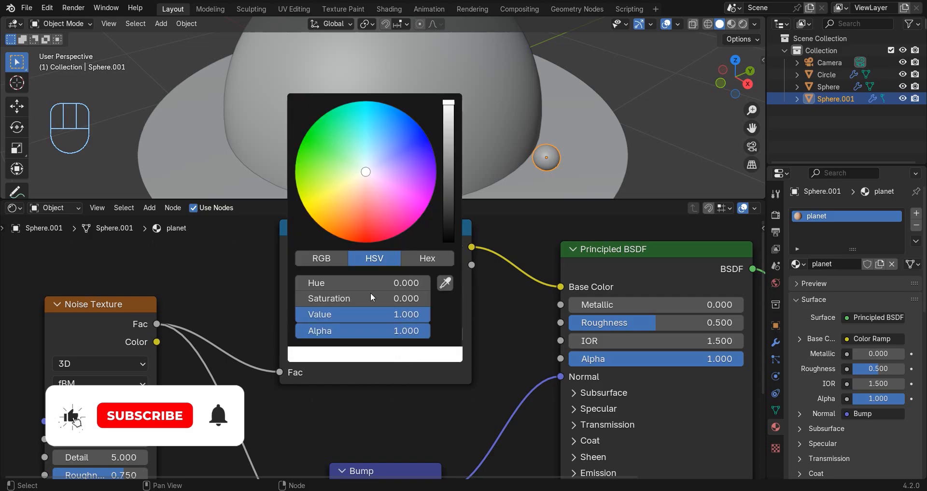
left_click(376, 146)
left_click(380, 354)
left_click(448, 200)
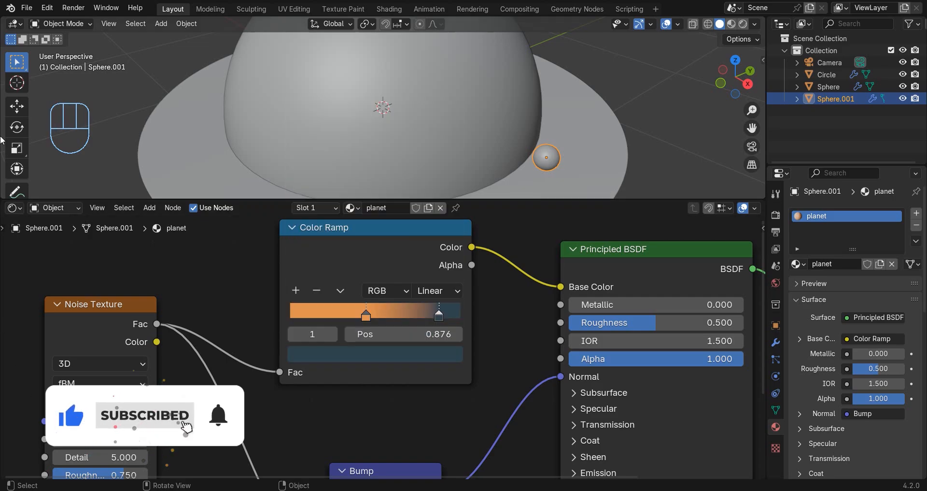
Isolate the planet in Material Preview shading and move the ramp's orange stop to position 0.360.
key("KP_Divide")
key("z")
left_click(502, 204)
middle_click_drag(447, 114, 395, 89)
scroll(394, 89, "down", 5)
left_click_drag(369, 317, 341, 321)
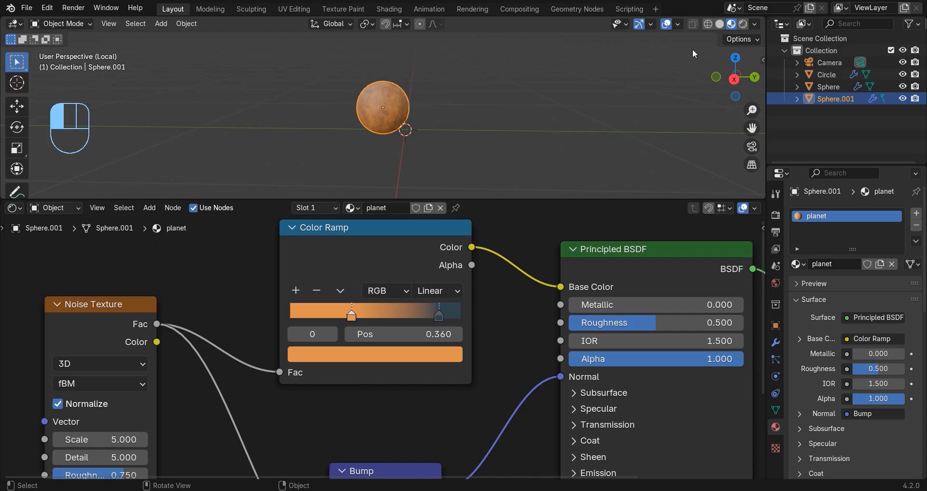
Return the viewport to Solid shading and leave the planet's local view.
left_click(722, 24)
left_click(597, 78)
key("KP_Divide")
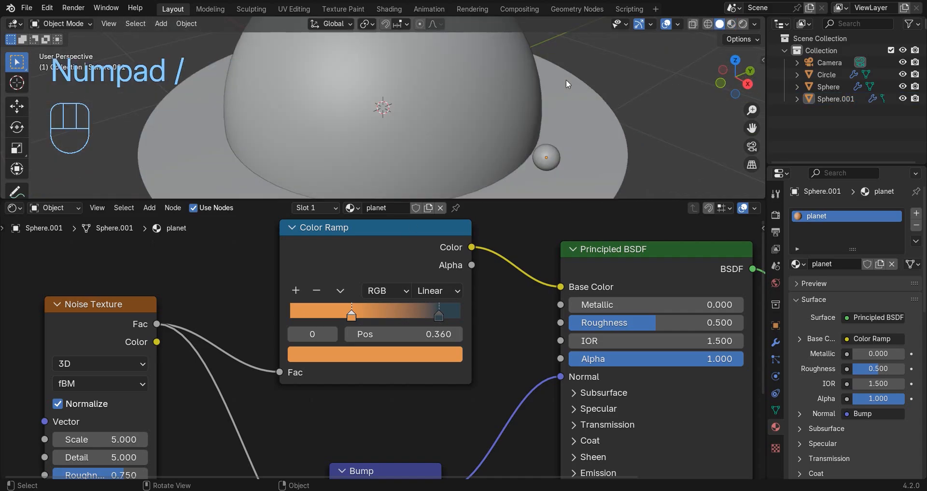
Switch the Shader Editor area to the Timeline and shrink it to enlarge the 3D viewport.
left_click(14, 208)
left_click(183, 253)
left_click_drag(266, 199, 328, 410)
Frame the black hole from a low side angle and align the camera to that view.
scroll(418, 230, "up", 3)
middle_click_drag(418, 233, 387, 226)
scroll(396, 225, "down", 1)
middle_click_drag(412, 227, 478, 223, "shift")
mouse_move(479, 223)
middle_mouse_down("shift")
mouse_move(495, 218)
mouse_move(476, 214)
middle_mouse_up("shift")
key("ctrl+alt+KP_0")
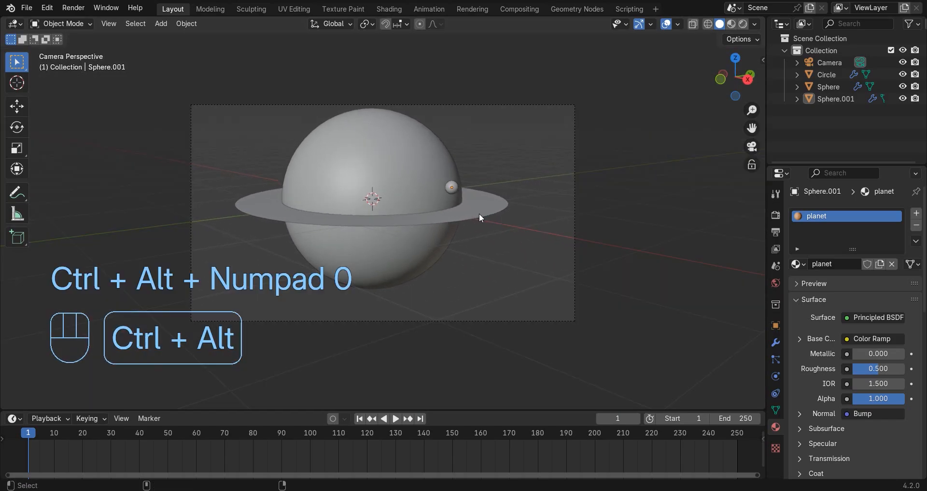
Move the camera so that the large sphere sits centered in the frame.
key("g")
left_click(491, 265)
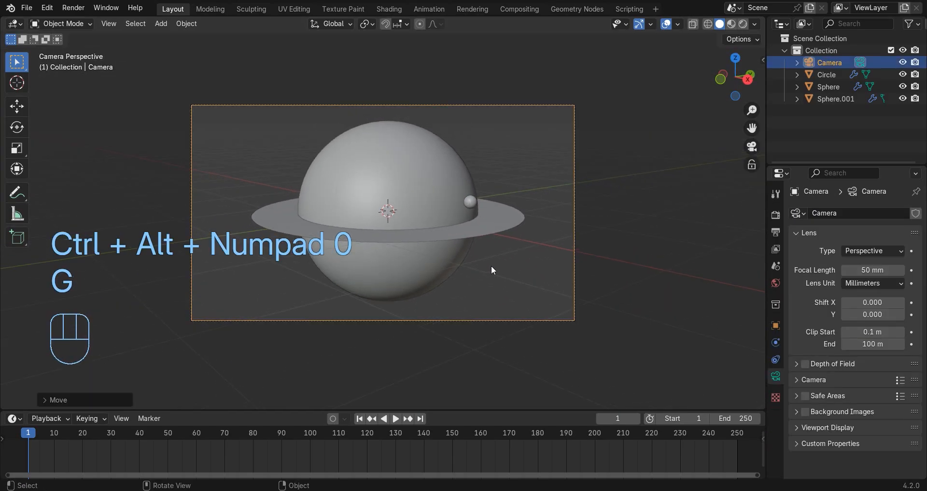
scroll(550, 238, "up", 3)
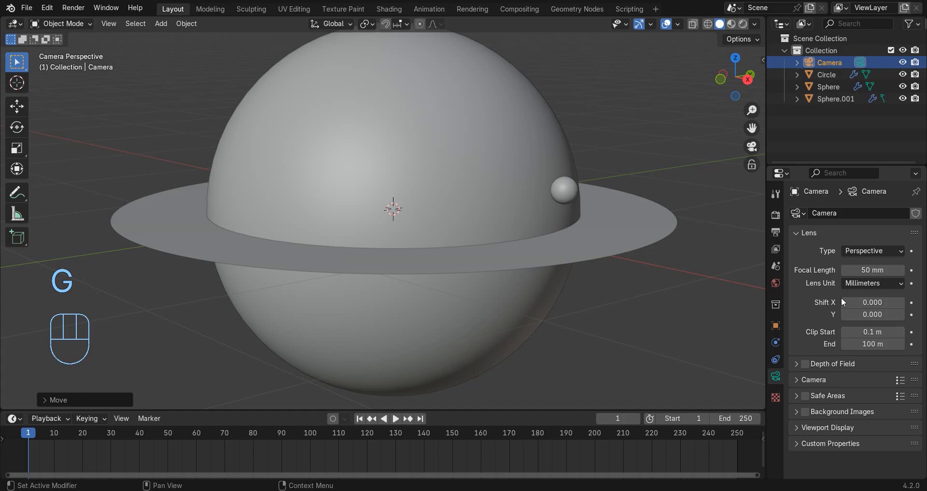
Tilt the camera by setting its Y rotation to -6°.
left_click(776, 325)
mouse_move(879, 290)
left_mouse_down()
mouse_move(864, 290)
mouse_move(875, 290)
left_mouse_up()
scroll(506, 219, "down", 3)
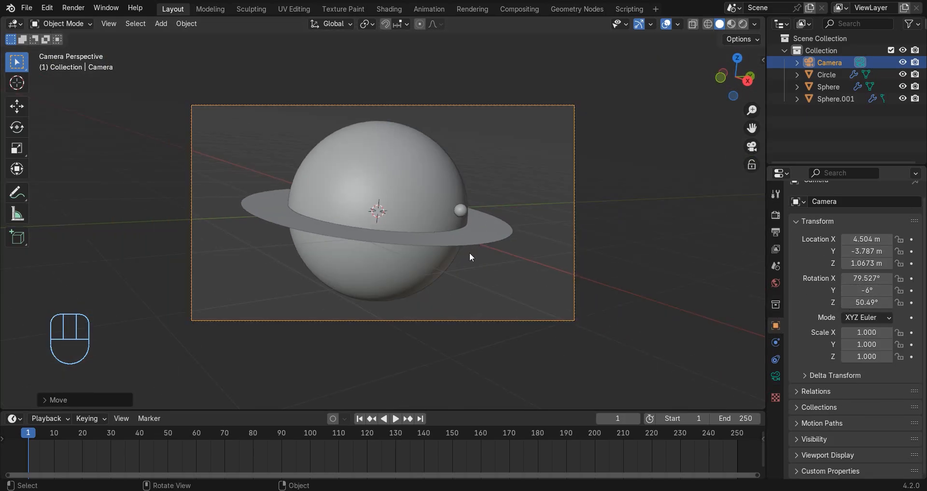
Recenter the black hole in the camera frame and move the camera slightly closer along its local Z axis.
key("g")
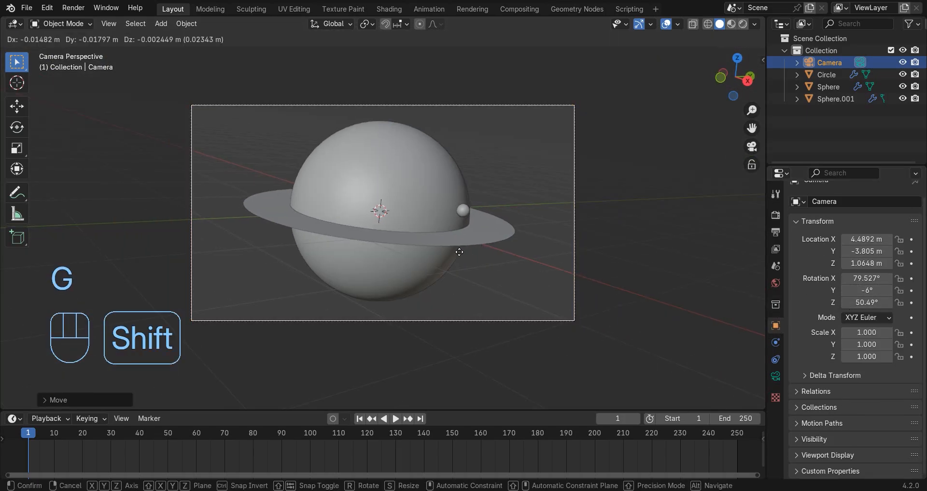
left_click(428, 258, "shift")
key("g")
key("z")
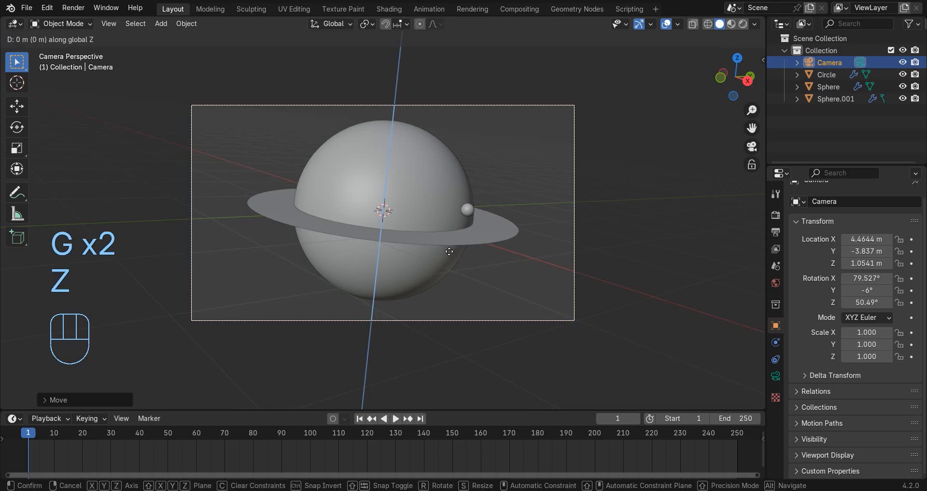
key("z")
left_click(508, 295, "shift")
scroll(503, 299, "up", 2)
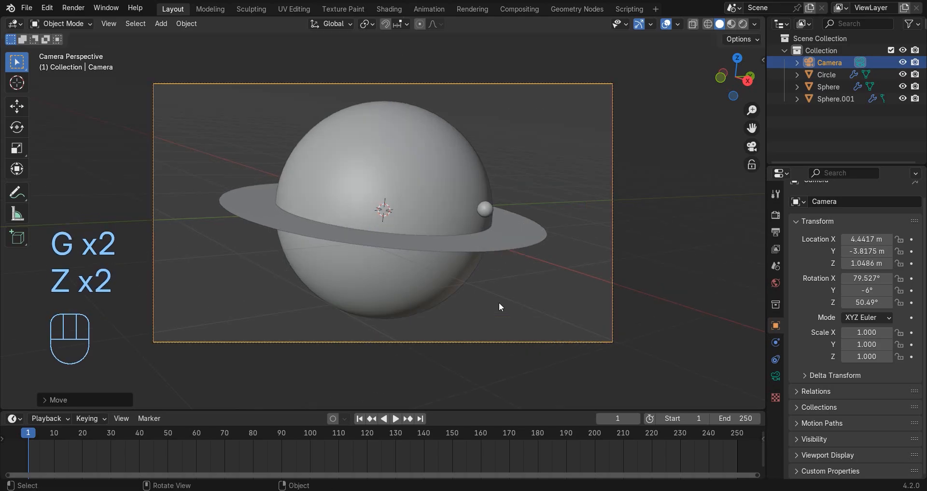
Preview the camera view in Rendered shading, and return the viewport to Solid shading.
key("z")
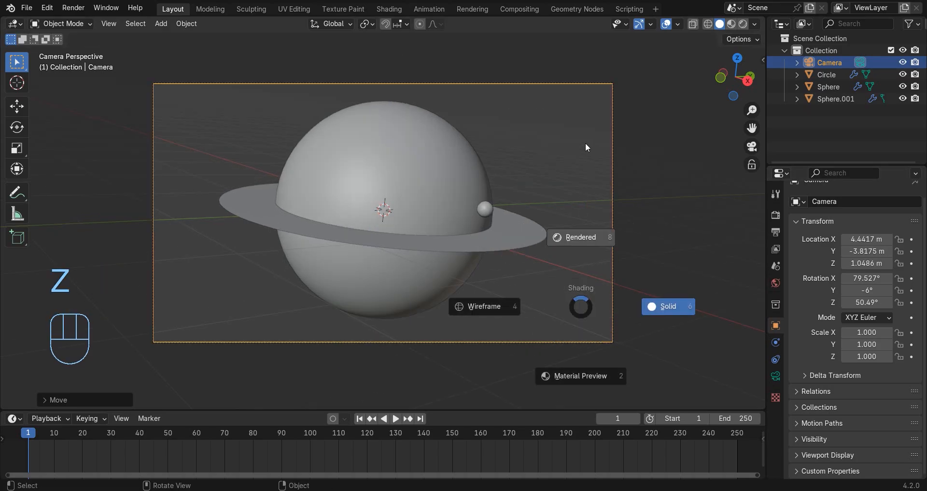
left_click(586, 143)
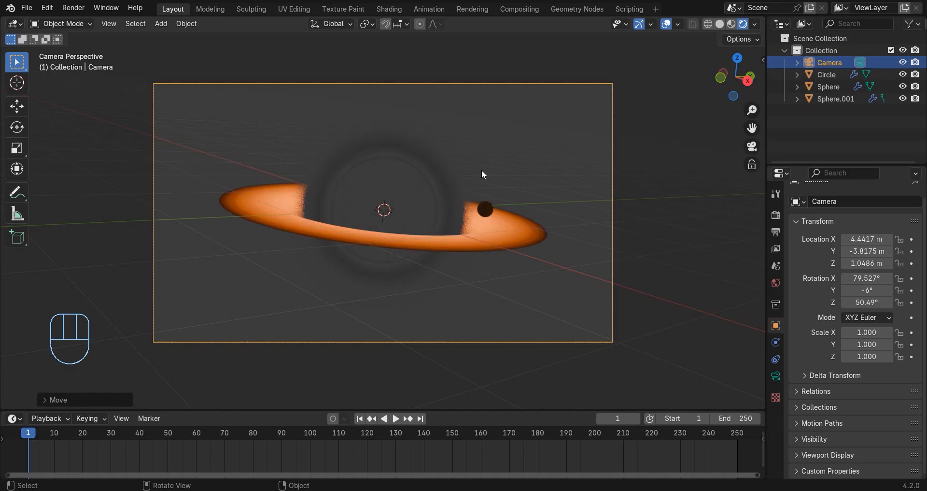
left_click(720, 23)
Select the large sphere and show the scene's render settings.
left_click(829, 86)
left_click(776, 214)
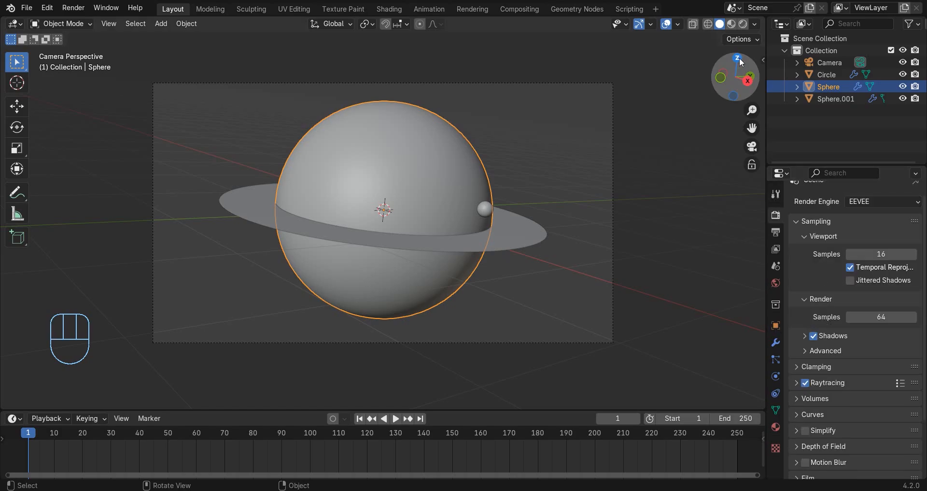
Preview the scene in Rendered shading, return to Solid, and replace the timeline with an enlarged Shader Editor.
left_click(743, 24)
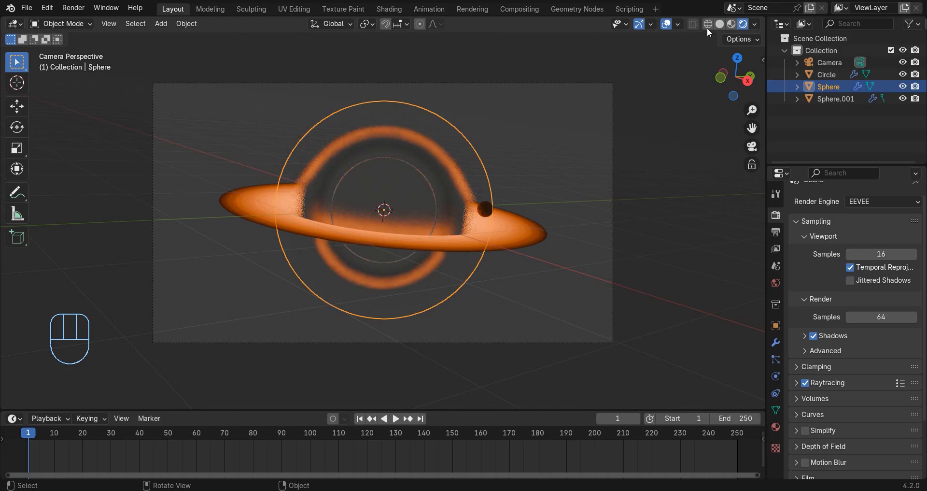
left_click(719, 23)
left_click(15, 417)
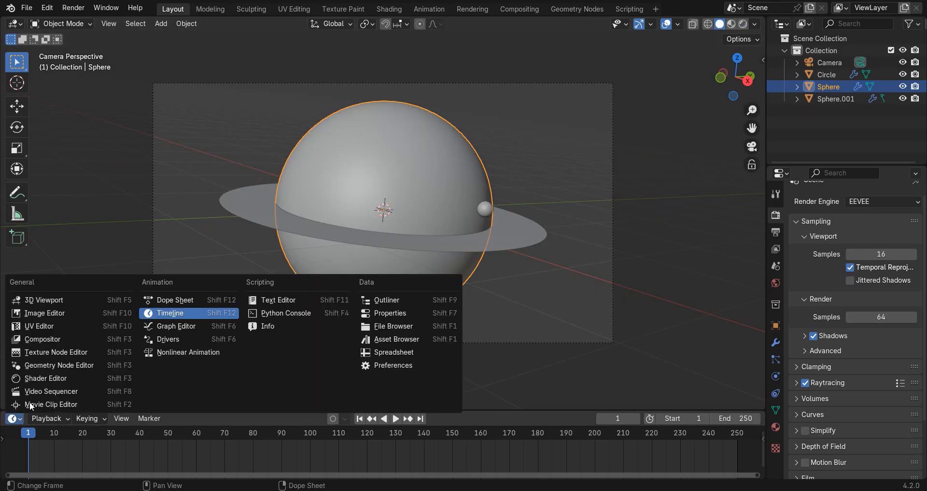
left_click(44, 382)
left_click_drag(202, 410, 256, 191)
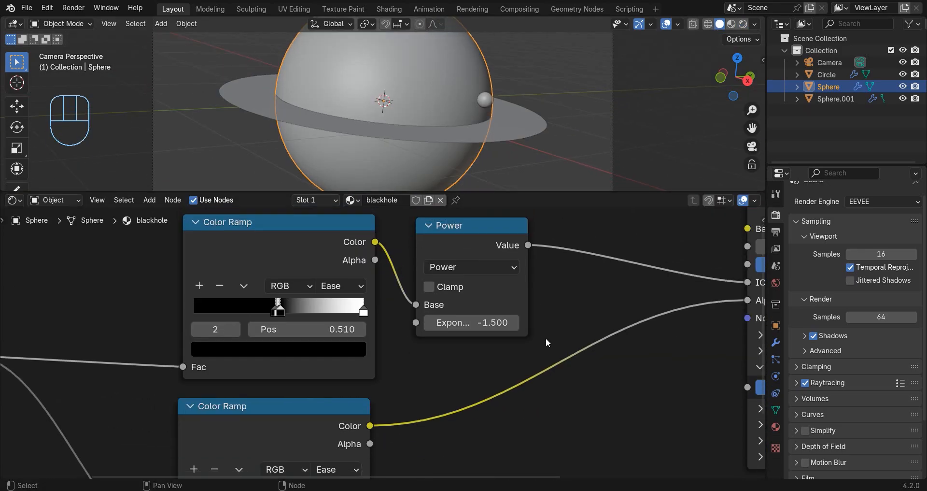
Move the Material Output node farther away from the Principled BSDF in the blackhole material.
scroll(570, 338, "down", 10)
middle_click_drag(584, 341, 193, 359)
scroll(360, 312, "up", 3)
left_click(360, 314)
key("g")
left_click(512, 329)
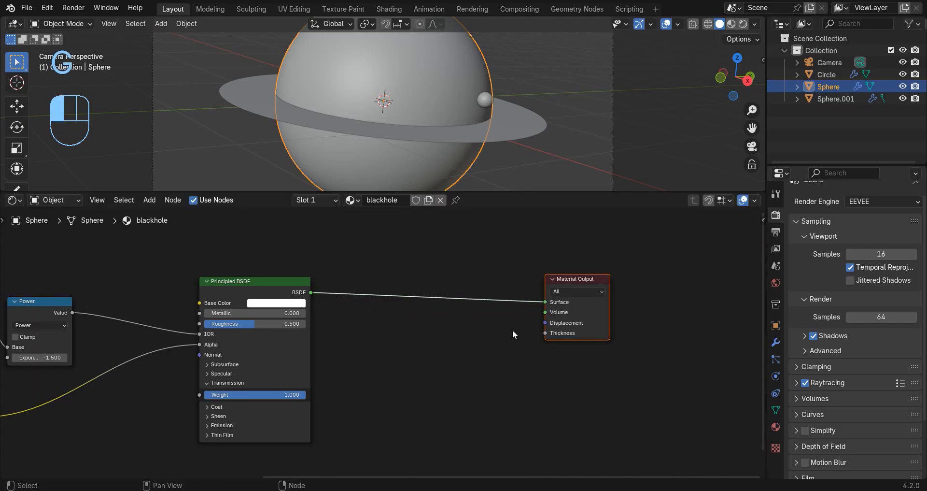
Add a Value node set to 0.001 and connect it to the Thickness input of the Material Output.
key("shift+a")
type("v")
key("Return")
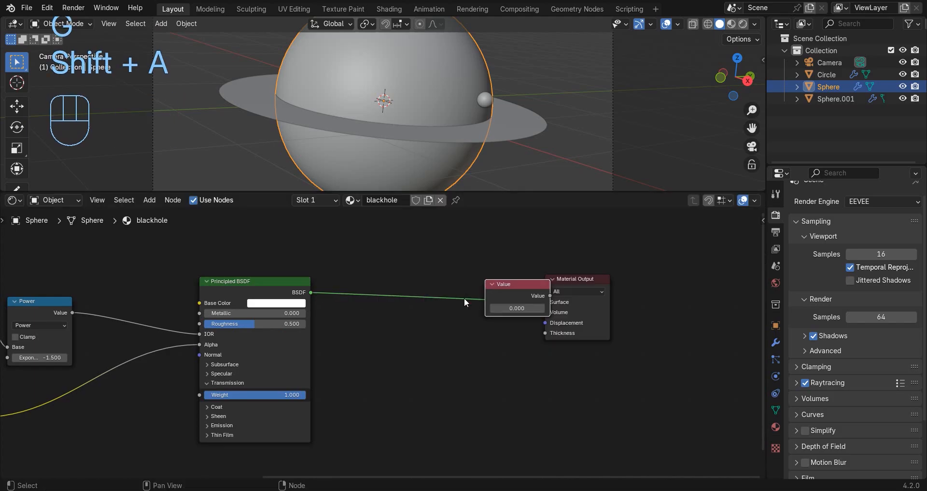
left_click(411, 350)
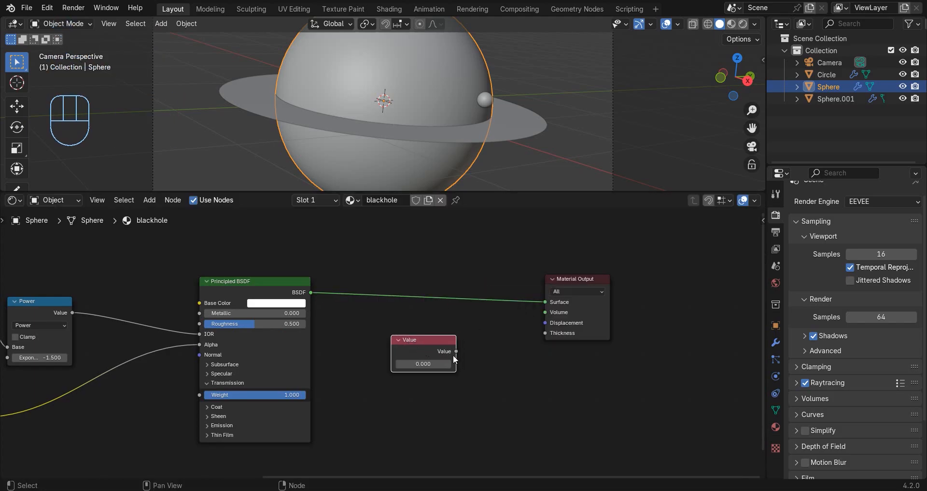
left_click_drag(456, 352, 543, 334)
scroll(457, 346, "up", 2)
left_click(447, 376)
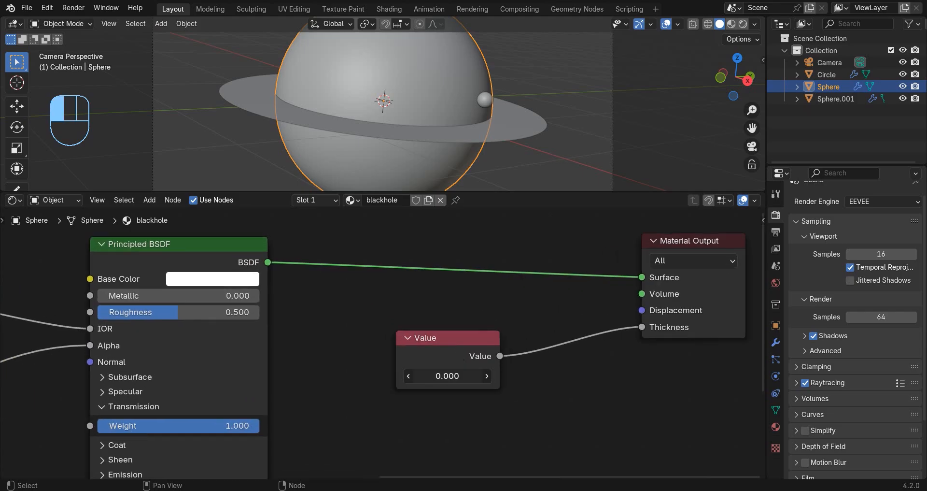
type(".001")
key("Return")
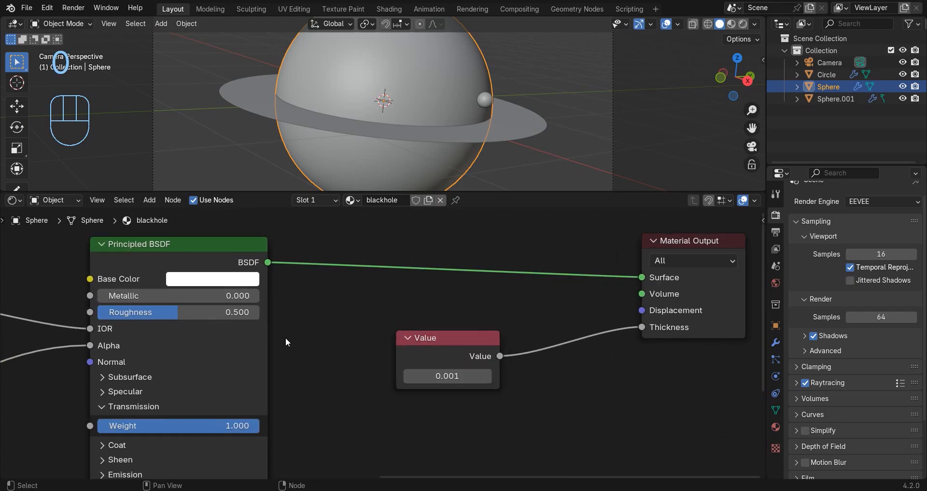
Show the viewport in Rendered shading and switch the Shader Editor to the World node tree.
scroll(527, 59, "down", 2)
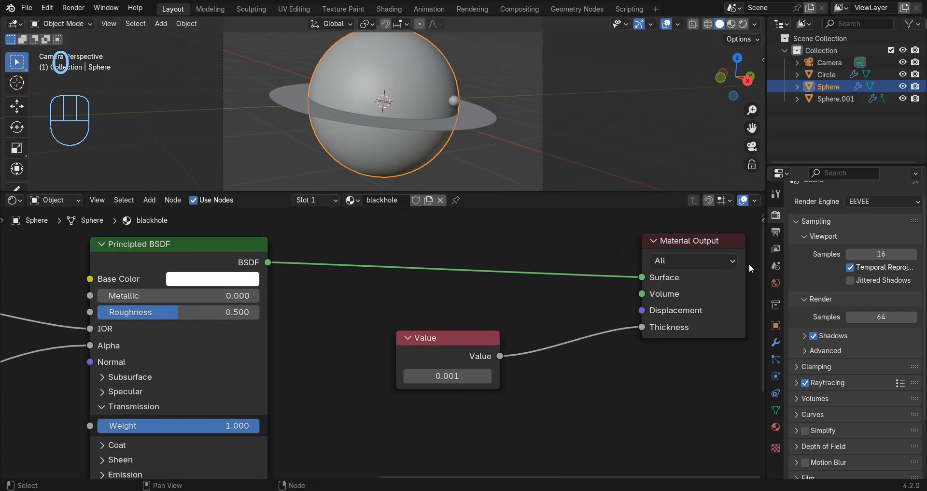
left_click(776, 284)
key("z")
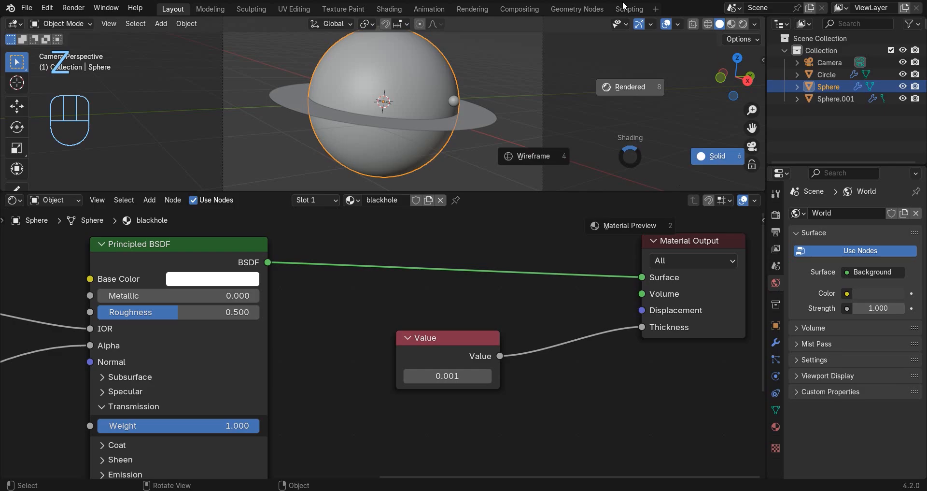
left_click(623, 6)
scroll(607, 114, "down", 2)
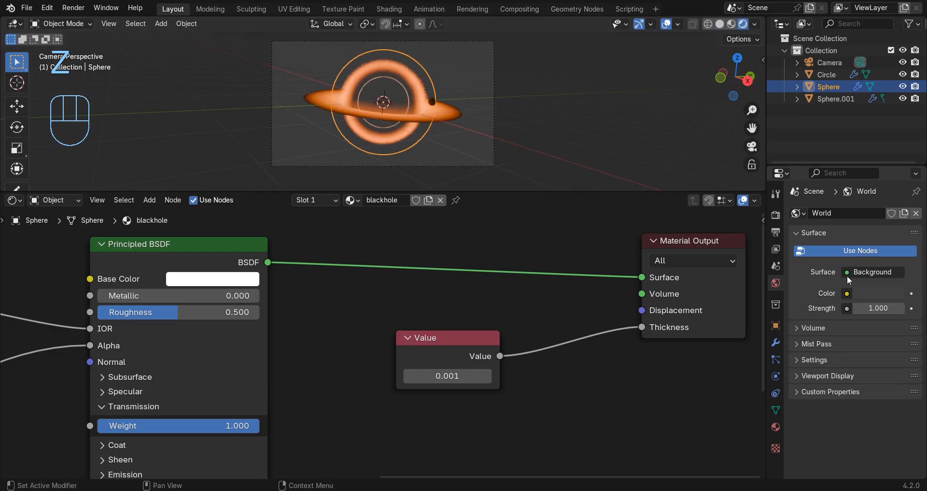
left_click(62, 201)
left_click(50, 243)
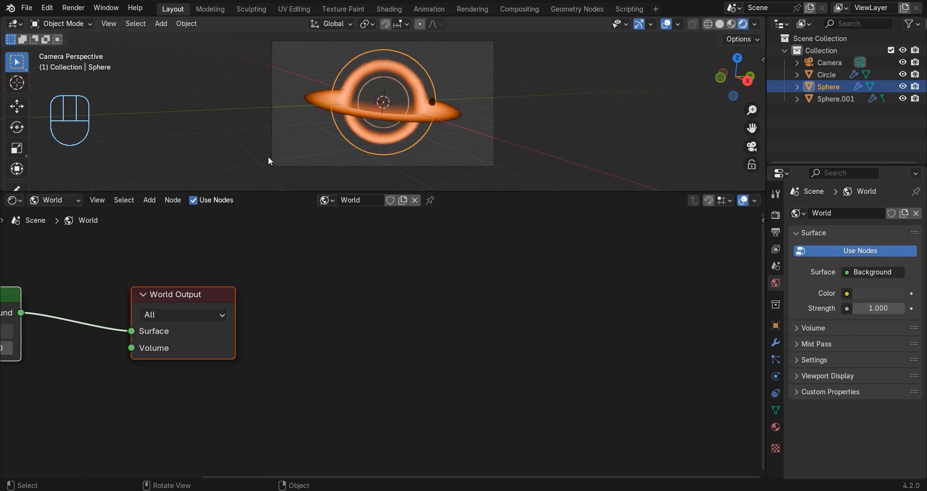
Set the world Background color to pure black with a Value of 0.
key("Home")
left_click(232, 325)
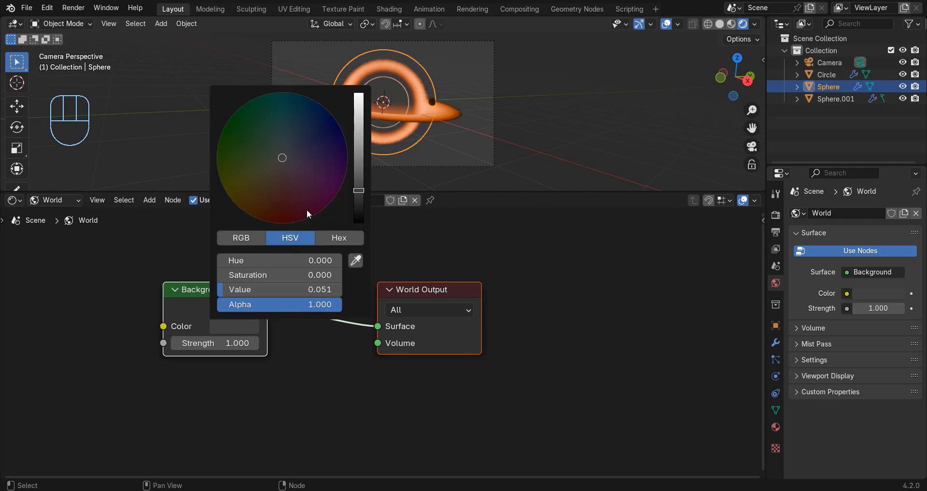
left_click_drag(359, 208, 353, 222)
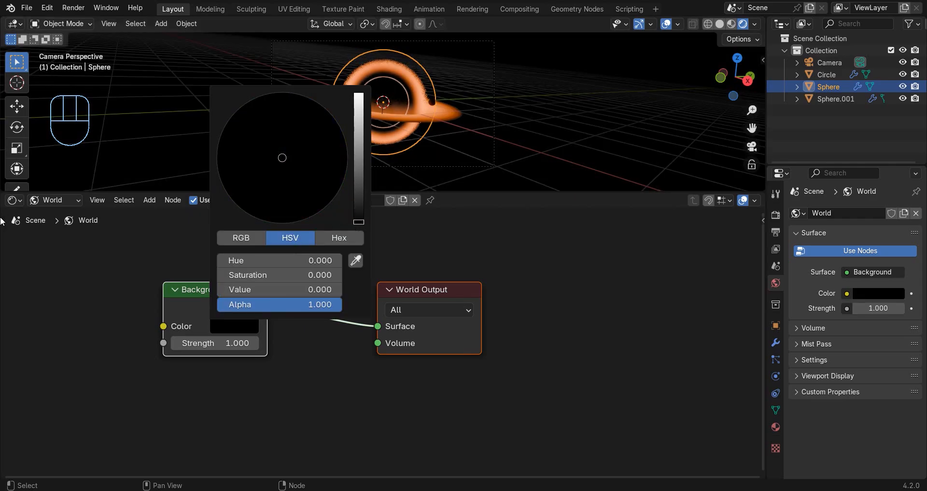
Return the viewport to Solid shading and shift the camera slightly along its local Z axis.
left_click(720, 23)
left_click(464, 41)
key("g")
key("z")
key("z")
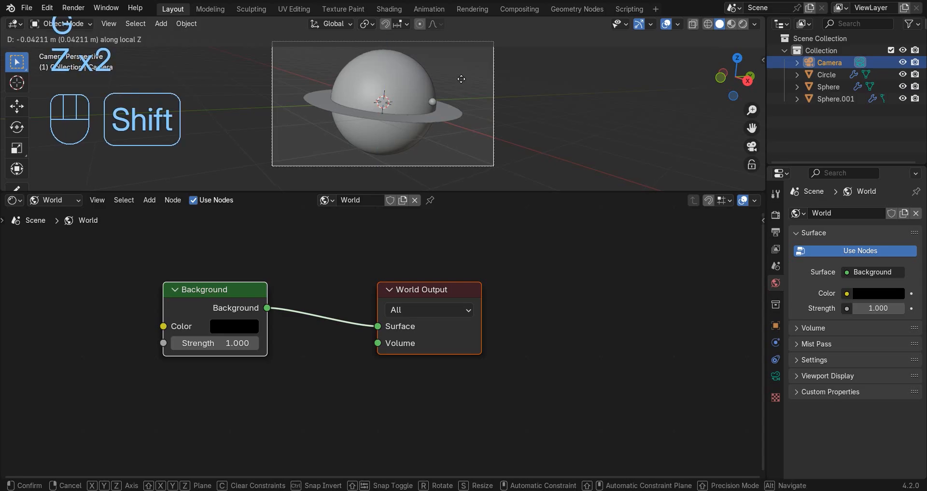
left_click(461, 78)
Set the camera's focal length to 44.7 mm and move the camera slightly closer along its local Z axis.
left_click(776, 376)
left_click_drag(873, 270, 847, 270, "shift")
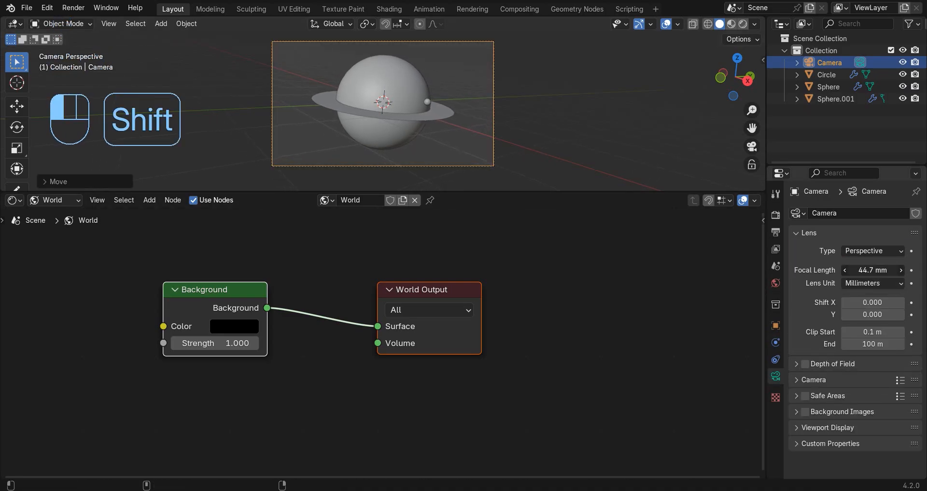
key("g")
key("z")
key("z")
left_click(443, 107)
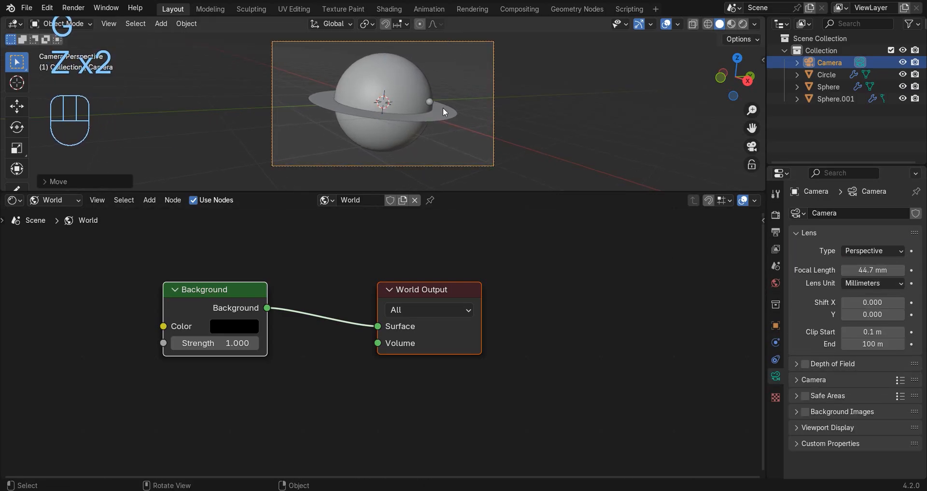
Add a Noise Texture node to the world shader before the Background node, with its scale set to 600.
scroll(371, 277, "down", 4)
middle_click_drag(258, 302, 422, 296)
left_click(395, 277)
key("shift+a")
left_click(396, 277)
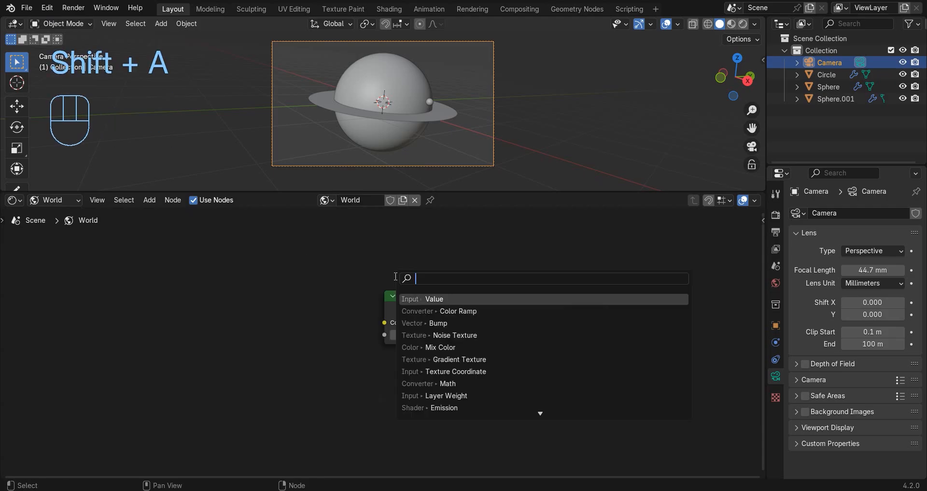
type("noi")
left_click(445, 299)
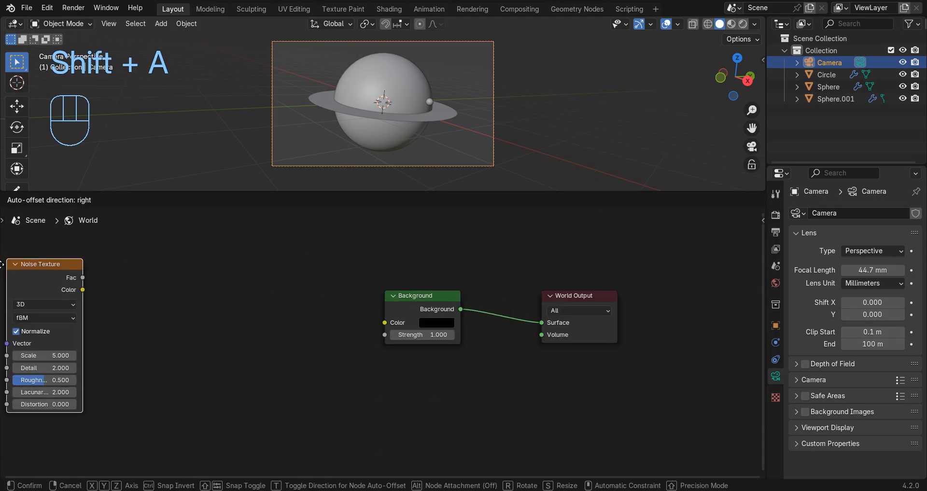
left_click(42, 334)
scroll(114, 369, "up", 1)
left_click(72, 361)
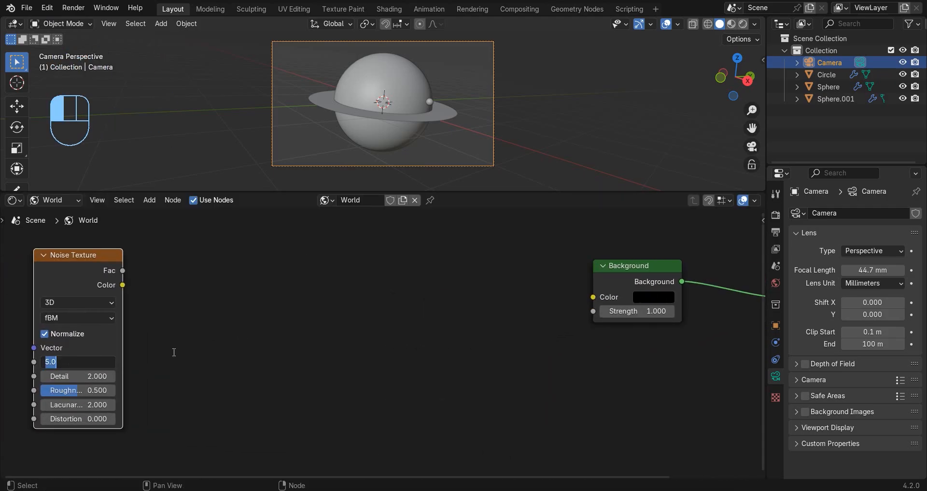
type("600")
key("Return")
Add a Color Ramp node and connect the Noise Texture's Fac output to its Fac input.
key("shift+a")
type("c")
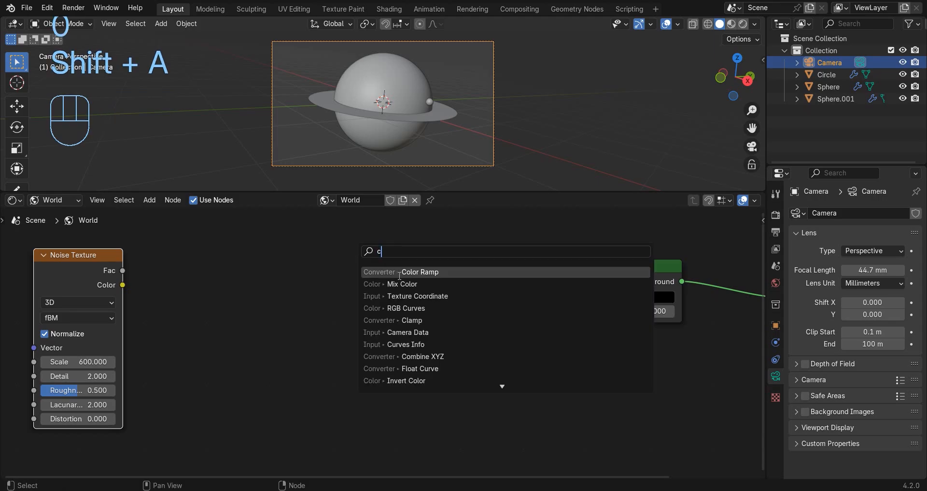
left_click(398, 272)
left_click(268, 232)
left_click_drag(123, 270, 289, 343)
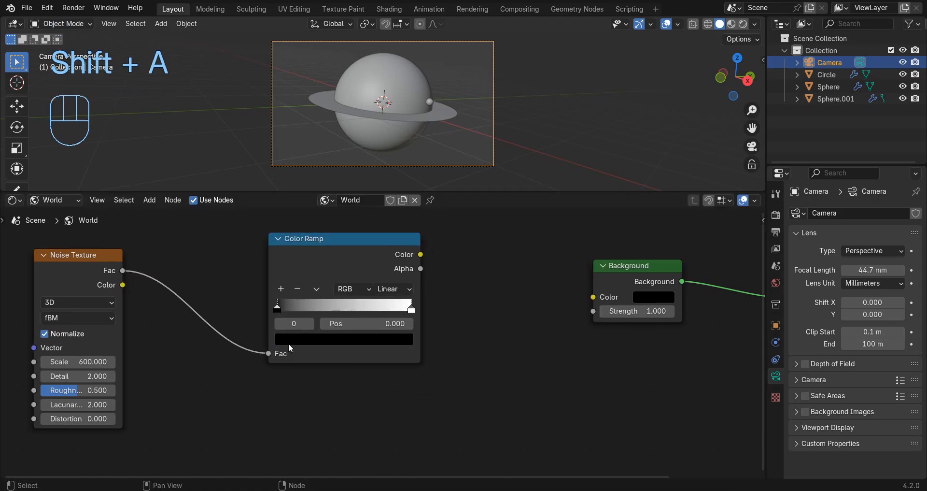
Set the Color Ramp's black stop to 0.7 and move the white stop to 0.738.
left_click(368, 323)
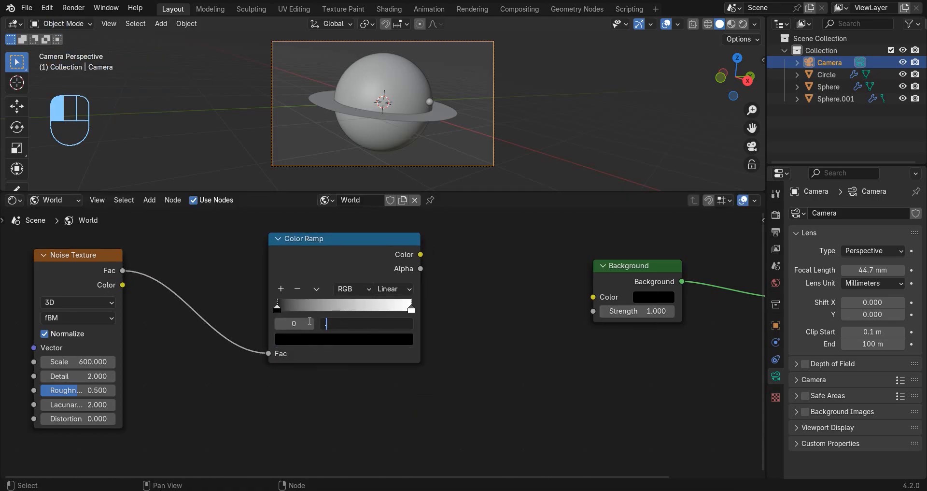
type("0.7")
key("Return")
left_click_drag(413, 304, 390, 311)
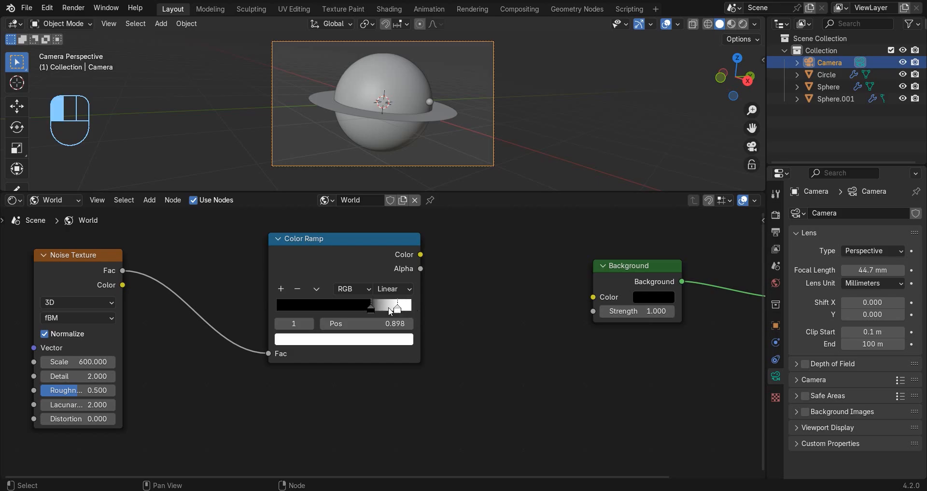
Connect the Color Ramp's color to the Background color and set the Background strength to 4.
left_click_drag(421, 254, 593, 296)
left_click(629, 312)
type("4")
key("Return")
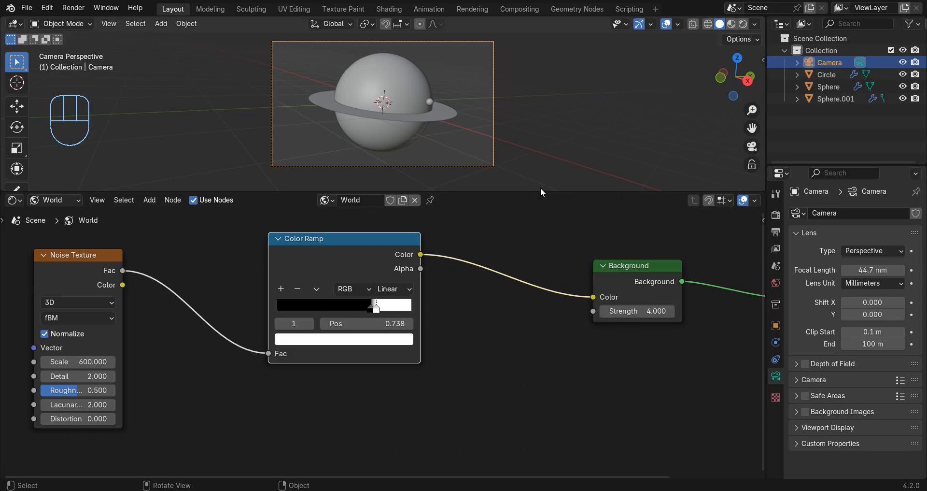
Thin out the stars by shifting both Color Ramp stops, the white one to 0.825, while checking them in Rendered shading.
key("z")
left_click(546, 42)
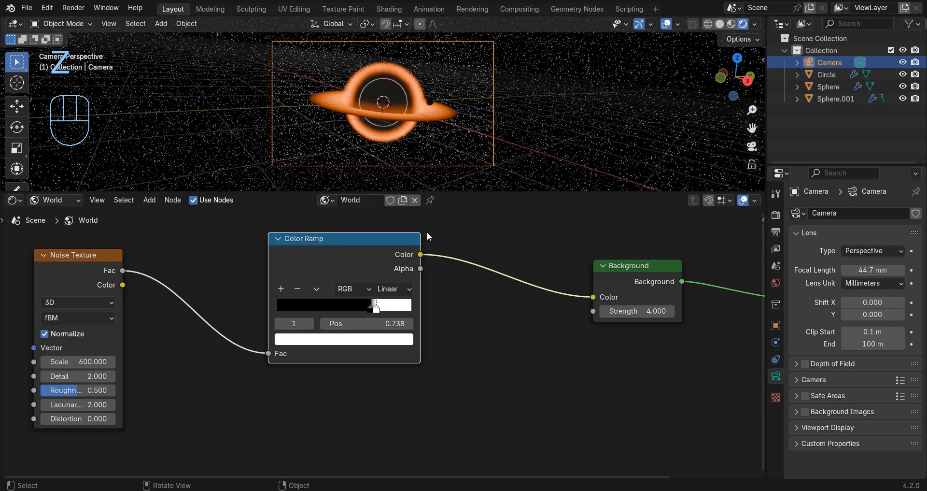
key("z")
key("z")
mouse_move(380, 309)
left_mouse_down()
mouse_move(392, 310)
mouse_move(381, 289)
left_mouse_up()
key("z")
scroll(529, 96, "up", 1)
key("z")
key("z")
scroll(382, 344, "up", 6)
key("z")
left_click_drag(400, 290, 394, 290)
scroll(497, 60, "down", 2)
key("z")
key("z")
scroll(427, 142, "down", 1)
key("z")
scroll(472, 137, "up", 4)
key("z")
scroll(403, 108, "down", 5)
scroll(528, 310, "down", 7)
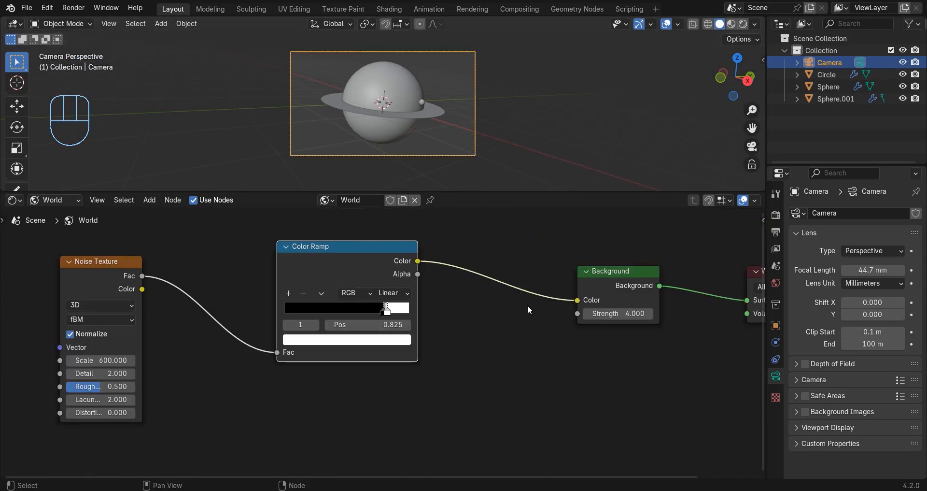
Switch the Shader Editor back to Object nodes and enlarge the 3D viewport.
scroll(528, 309, "down", 3)
left_click(50, 200)
left_click(46, 223)
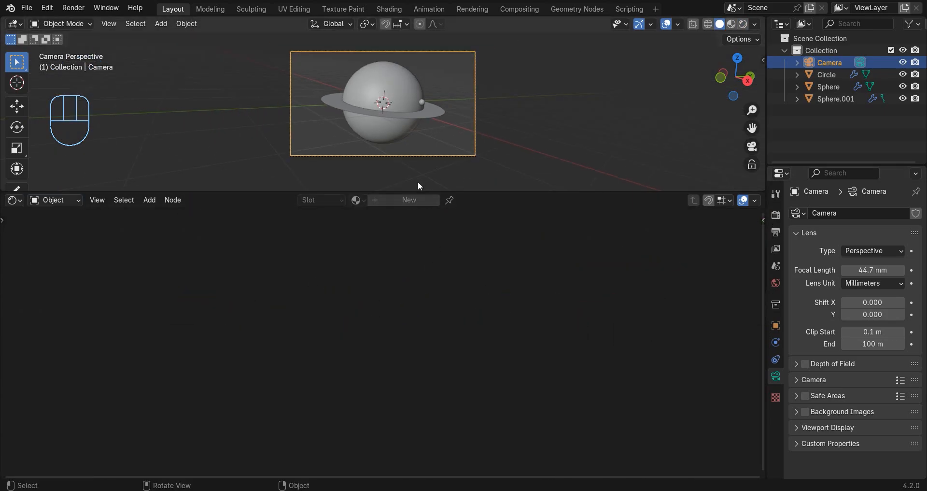
left_click_drag(398, 192, 399, 290)
scroll(437, 160, "up", 2)
Render the image of the black hole scene and examine the result up close.
left_click(73, 8)
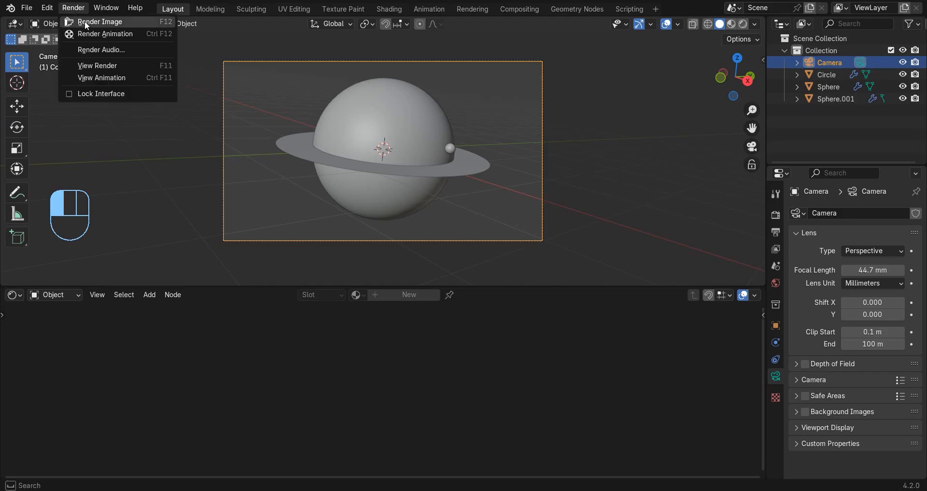
left_click(85, 21)
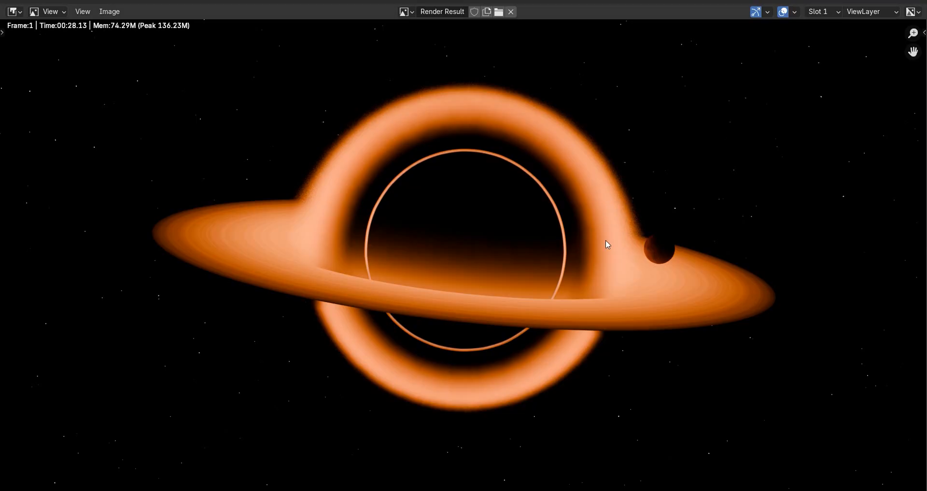
scroll(608, 244, "down", 4)
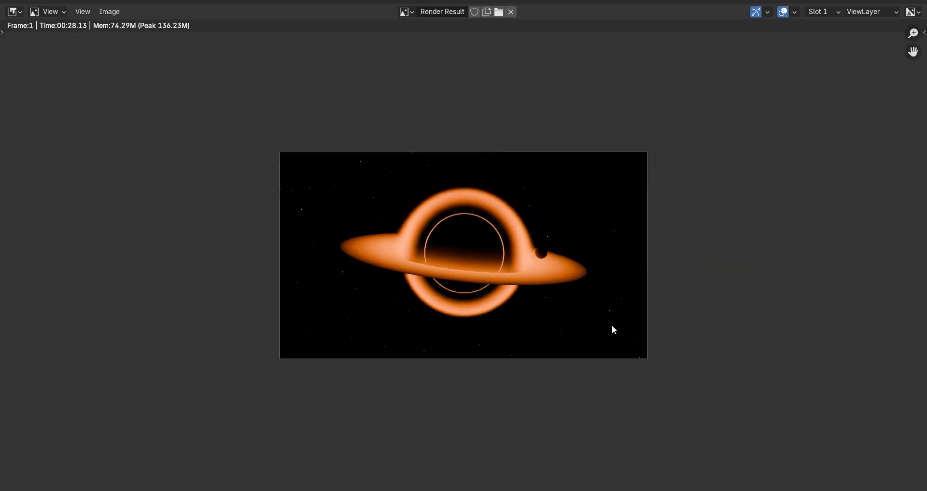
scroll(613, 327, "up", 2)
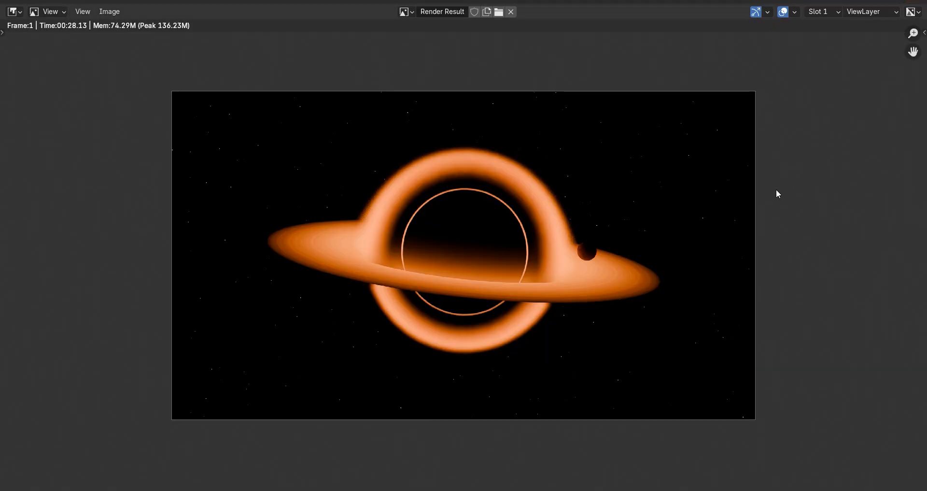
scroll(739, 242, "down", 2)
scroll(738, 242, "up", 3)
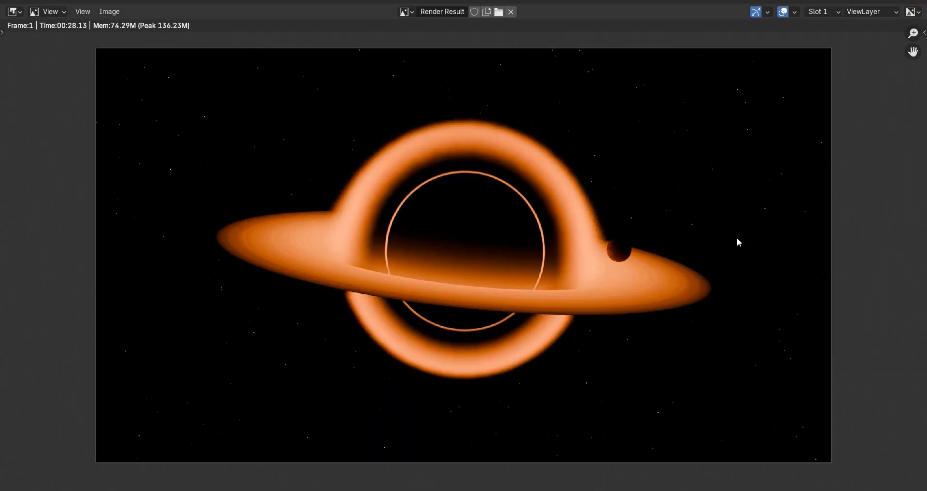
Close the render window, switch to the Compositing workspace and enable compositing nodes.
left_click(924, 3)
left_click(516, 11)
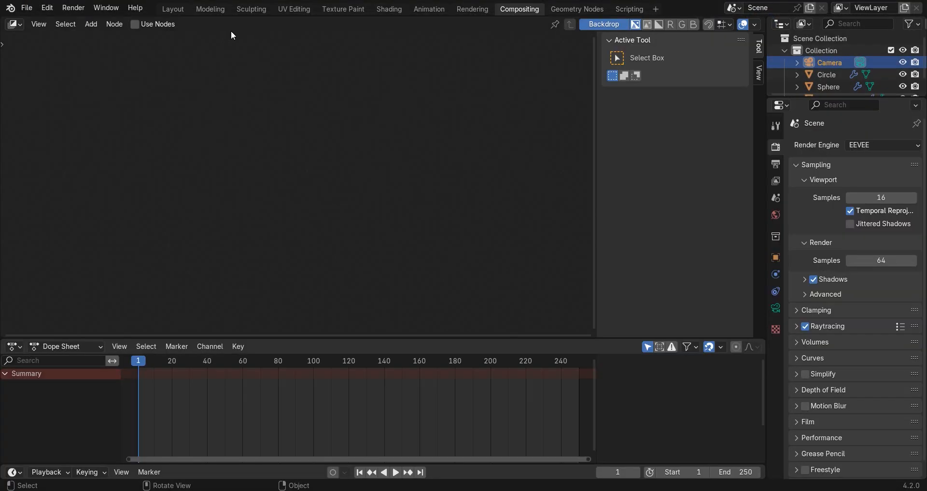
left_click(158, 25)
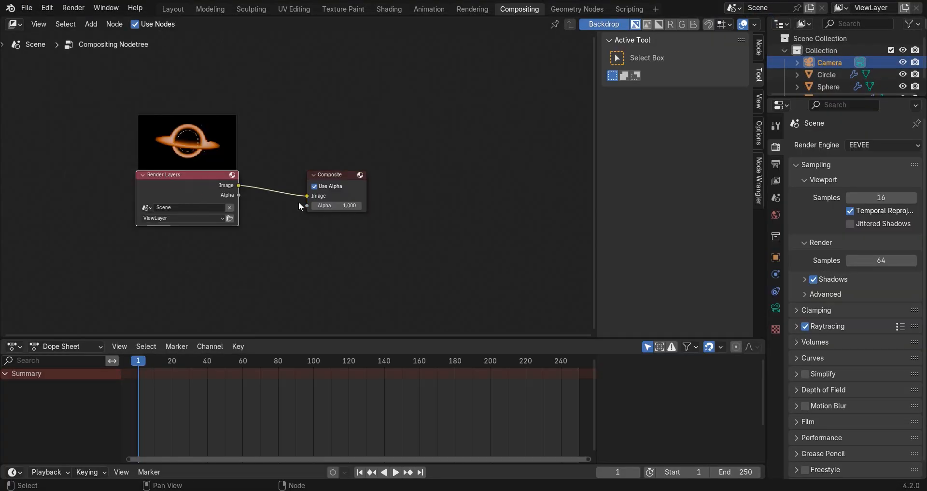
Add a Viewer node below the Composite node and link the Render Layers image output to it.
key("n")
key("shift+a")
type("vi")
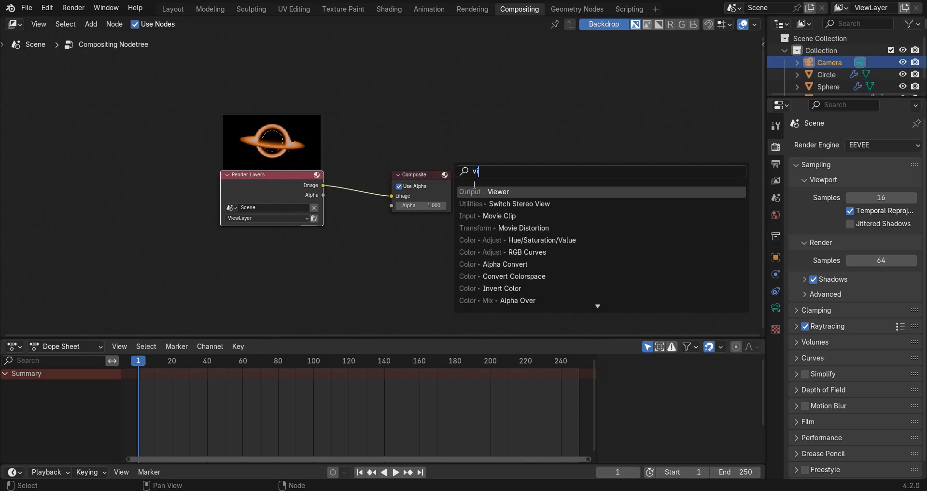
key("Return")
left_click(341, 206)
left_click_drag(323, 185, 386, 244)
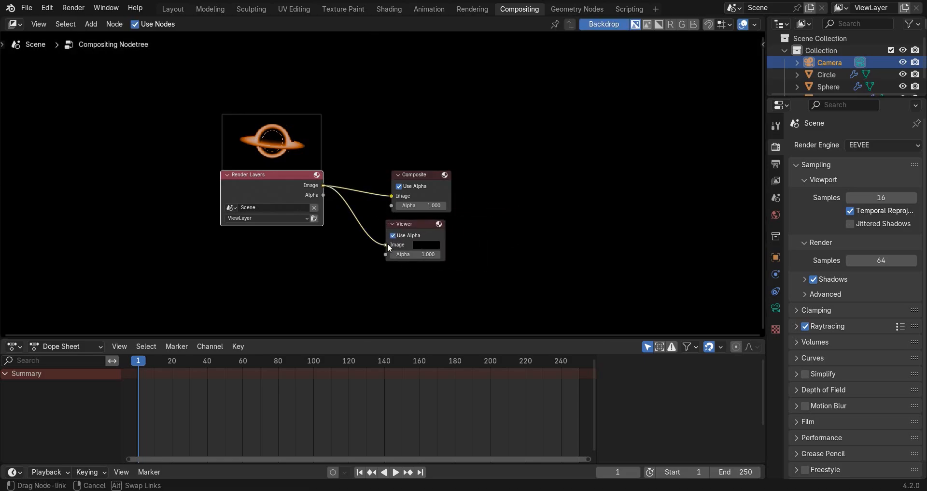
Route the Composite and Viewer links through one shared reroute point and move Render Layers farther away to make room.
left_click_drag(267, 184, 2, 185)
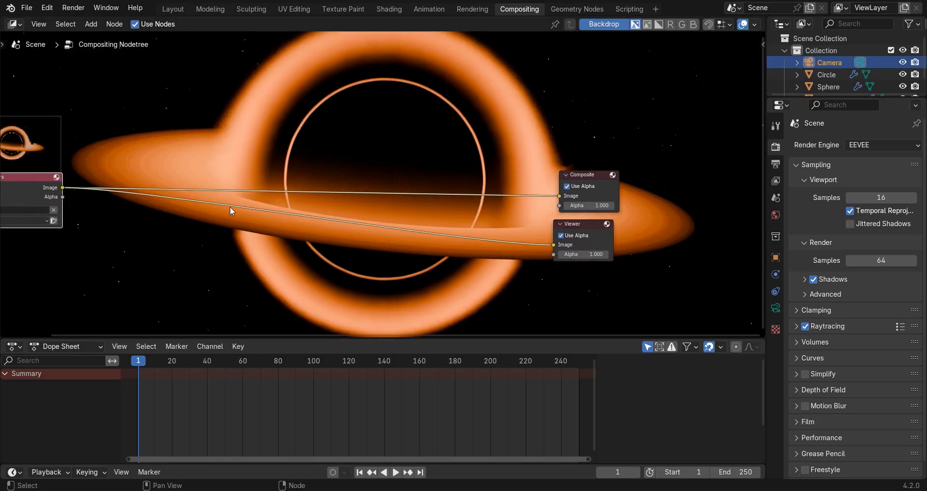
right_click_drag(455, 213, 455, 213, "shift")
left_click_drag(457, 194, 560, 247)
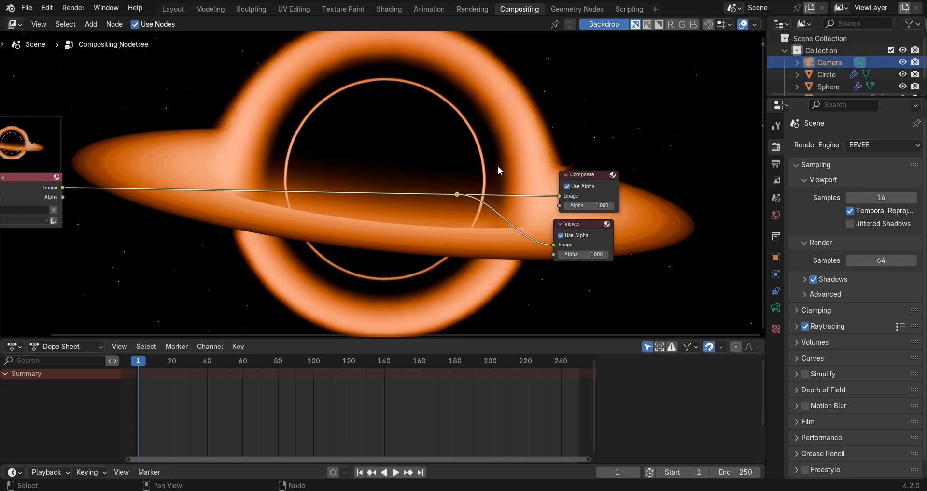
scroll(207, 204, "down", 2)
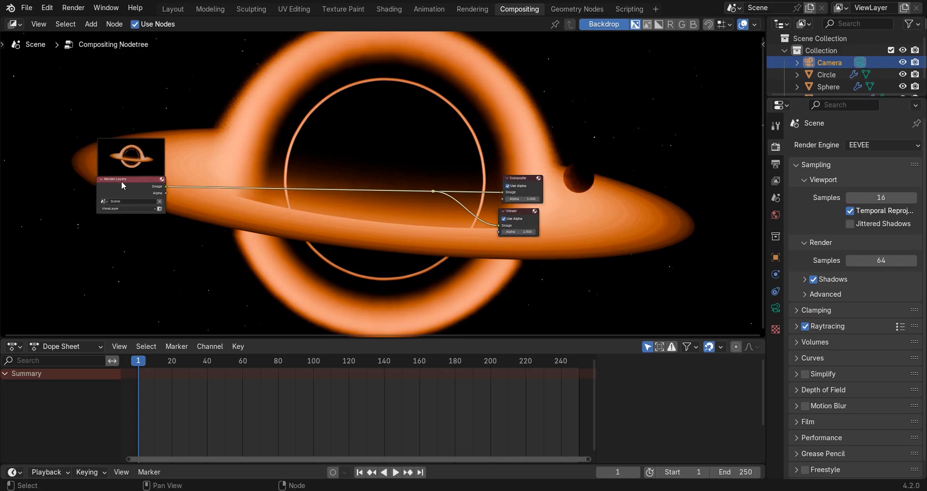
left_click_drag(121, 182, 14, 179)
middle_click_drag(324, 222, 372, 222)
scroll(371, 223, "up", 2)
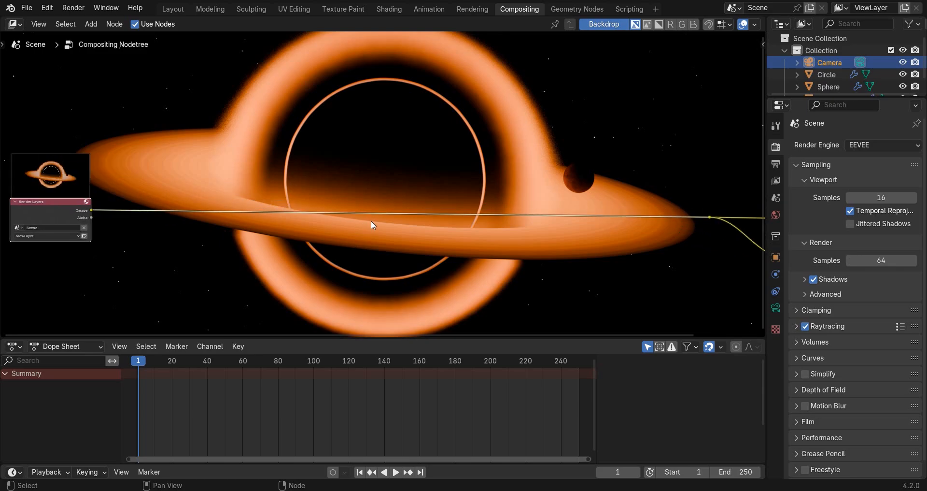
Insert a Glare node on the link right after Render Layers and set its type to Fog Glow.
key("shift+a")
left_click(376, 156)
type("gl")
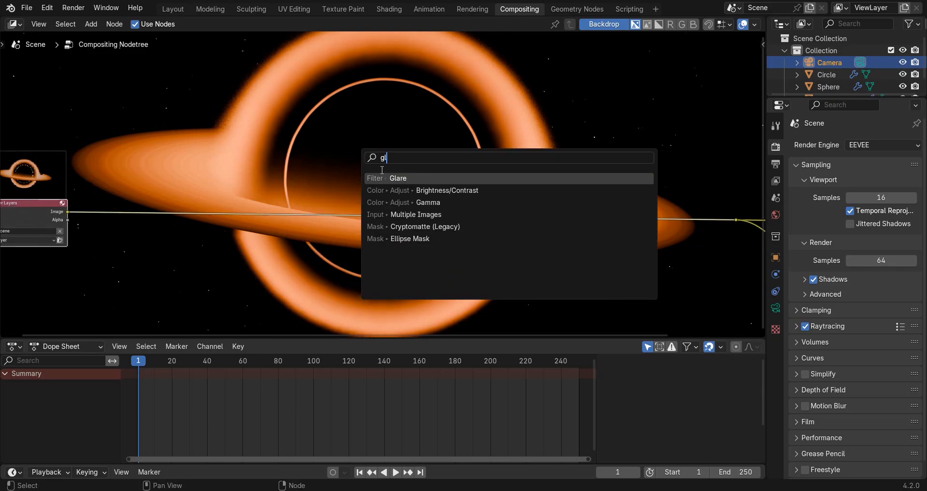
type("a")
key("Return")
left_click(146, 196)
middle_click_drag(174, 204, 221, 192)
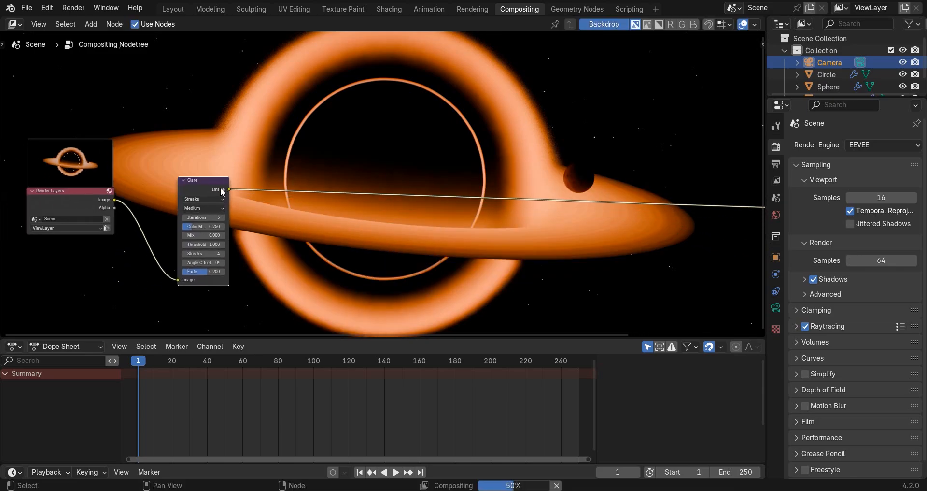
scroll(222, 192, "up", 2)
left_click(132, 206)
left_click(111, 265)
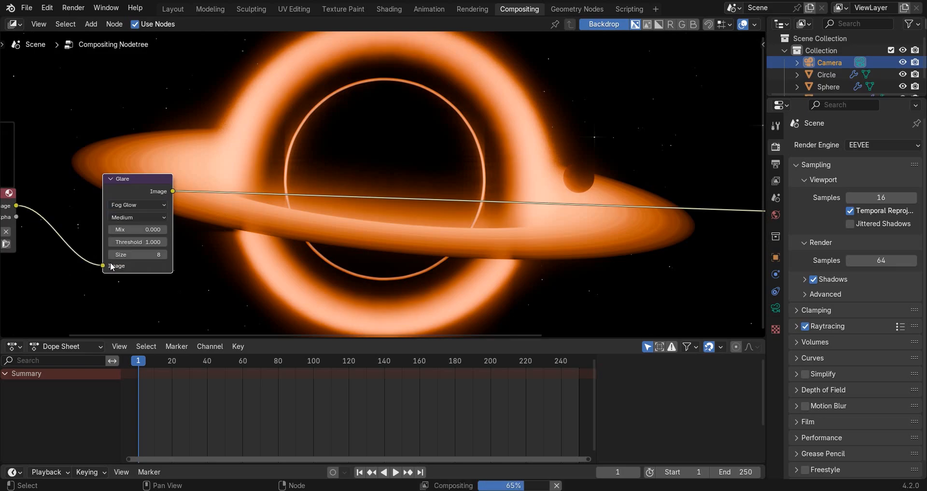
Shrink the backdrop preview and set the Fog Glow's size to 6 and threshold to 0.700.
scroll(291, 122, "down", 1)
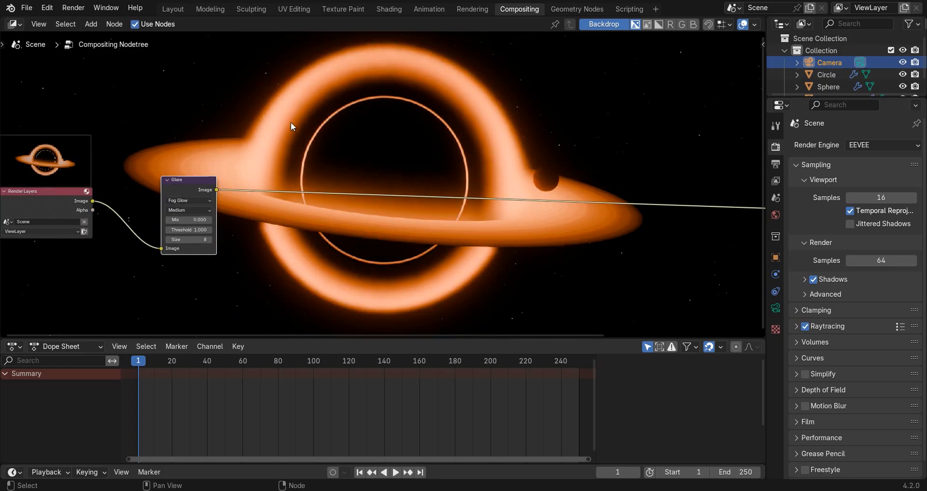
key("alt+v")
scroll(216, 210, "up", 1)
left_click(132, 248)
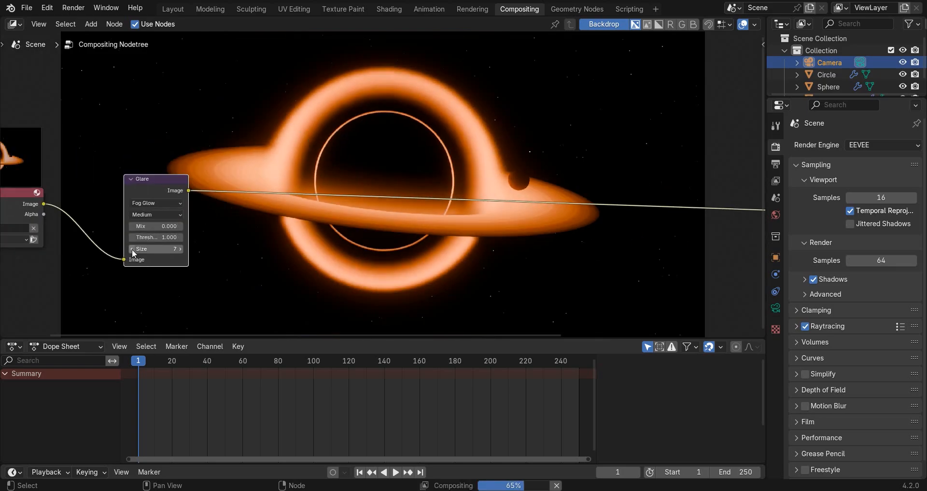
left_click(132, 248)
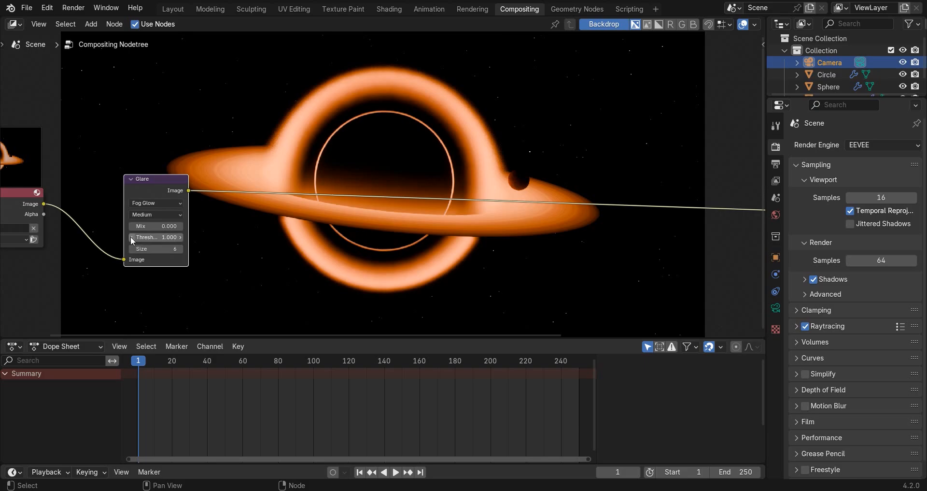
left_click(132, 237)
left_click(132, 237)
left_click(131, 237)
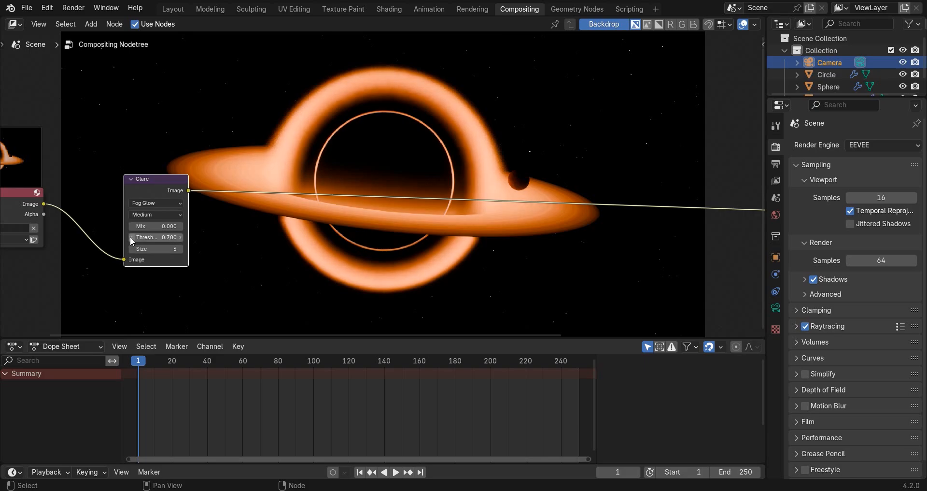
Insert a second Glare node after the Fog Glow one and set its type to Bloom.
key("shift+a")
type("glare")
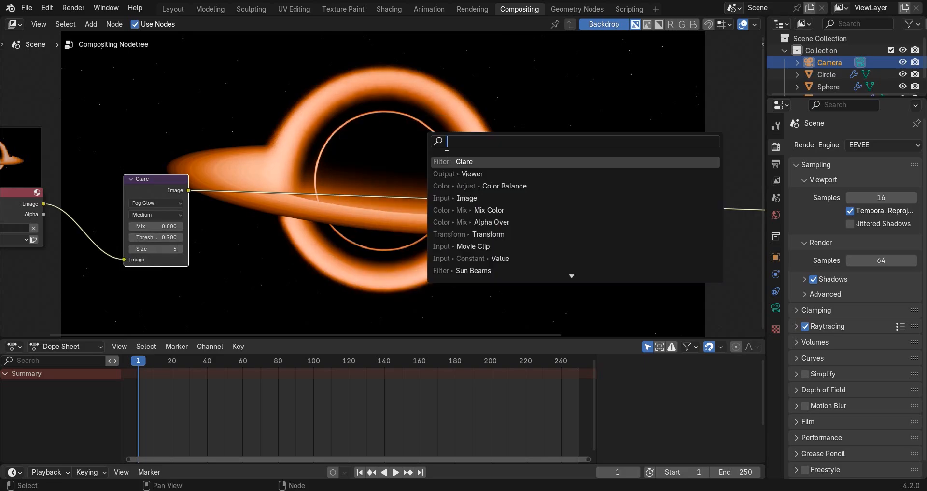
key("Return")
left_click(338, 159)
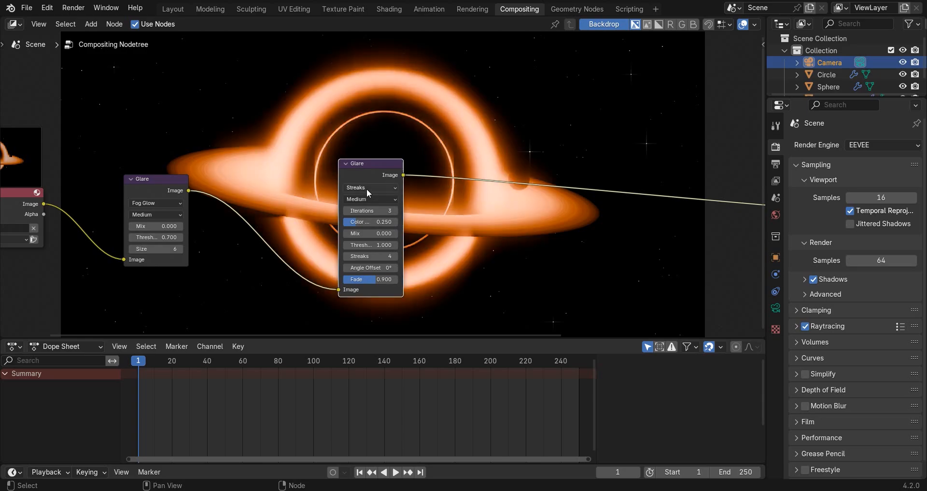
left_click(366, 188)
left_click(360, 211)
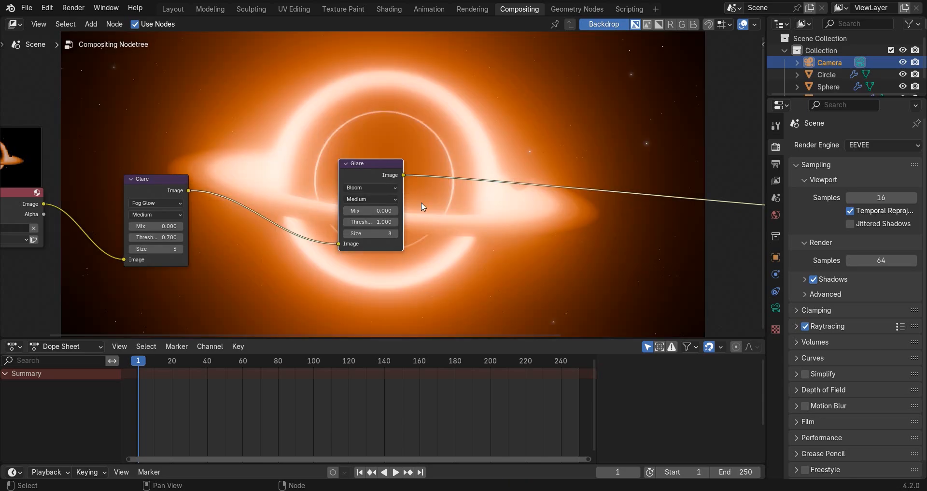
Set the Bloom node's threshold to 2.000 and its size to 6.
scroll(420, 203, "up", 2)
left_click(337, 246)
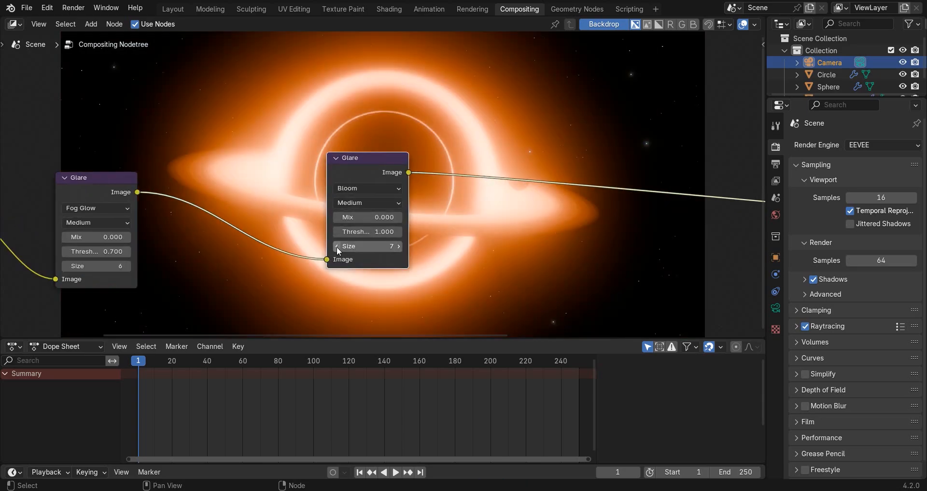
left_click(396, 235)
left_click(395, 235)
left_click(396, 234)
scroll(395, 234, "down", 2)
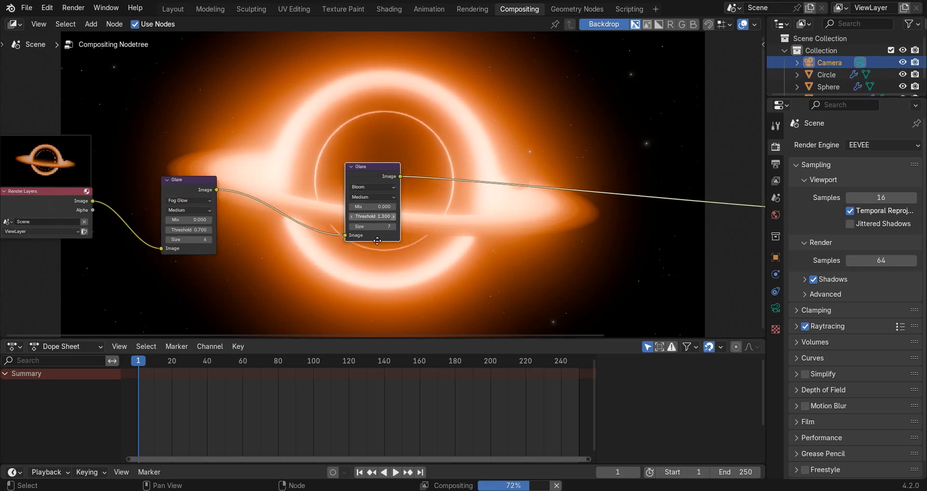
middle_click_drag(396, 234, 319, 262)
left_click(316, 240)
left_click(316, 241)
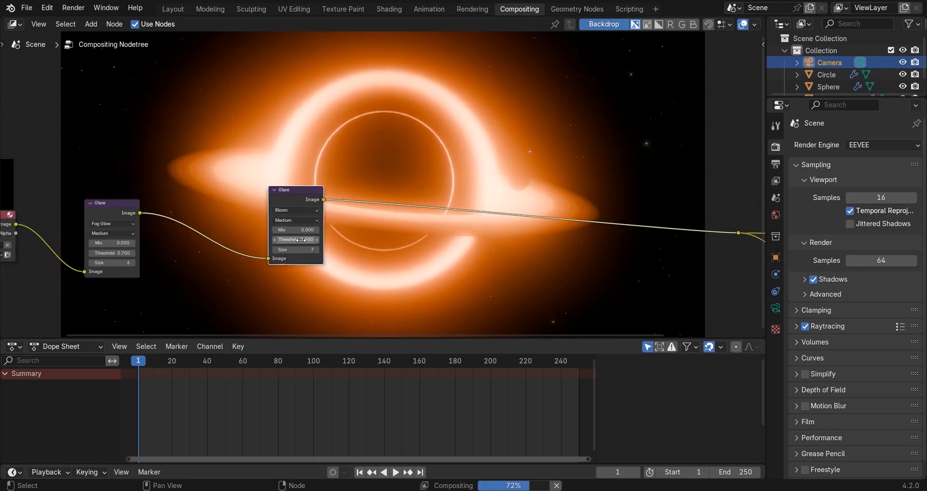
left_click(305, 240)
type("2")
key("Return")
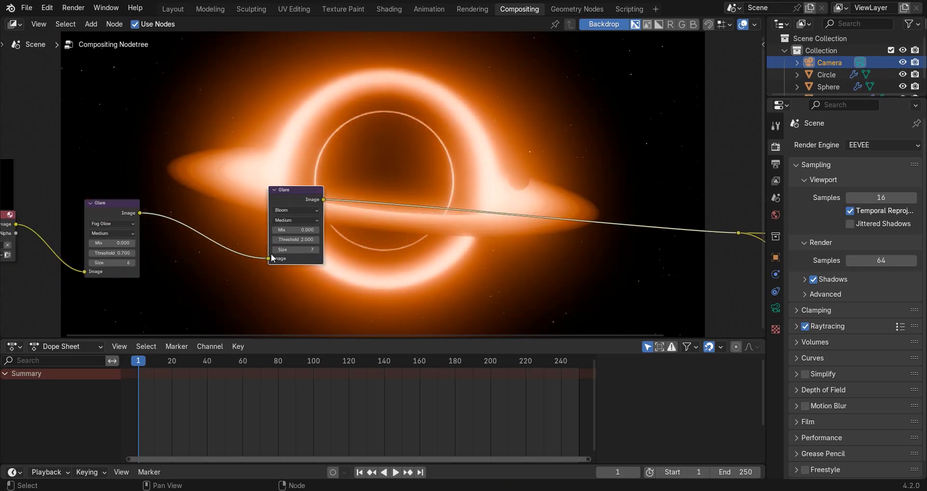
left_click(276, 249)
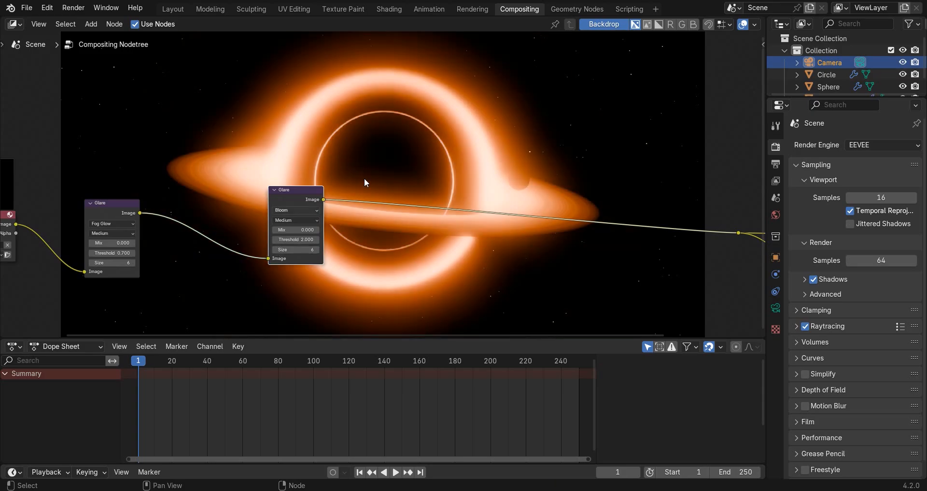
Shrink the backdrop further and insert a third Glare node of type Streaks after the Bloom node.
scroll(379, 179, "down", 5)
key("v")
key("v")
middle_click_drag(423, 172, 408, 165)
scroll(413, 144, "up", 2)
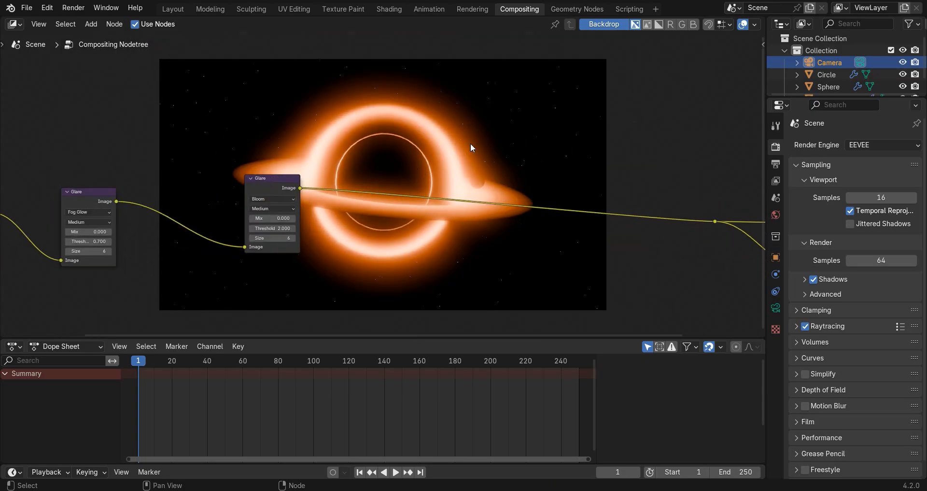
key("shift+a")
type("gl")
key("Return")
left_click(426, 185)
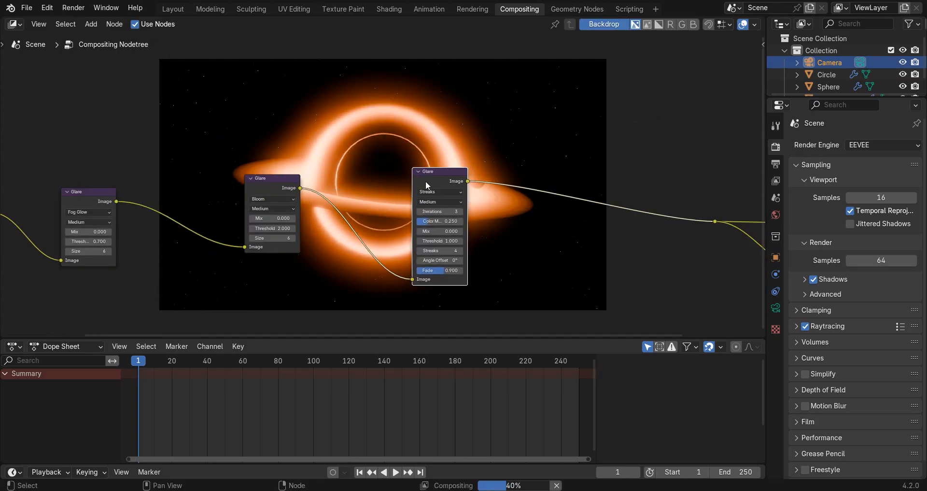
Set the Streaks node to 8 streaks with a fade of 0.800.
left_click(460, 251)
left_click(460, 250)
left_click(460, 250)
left_click(460, 250)
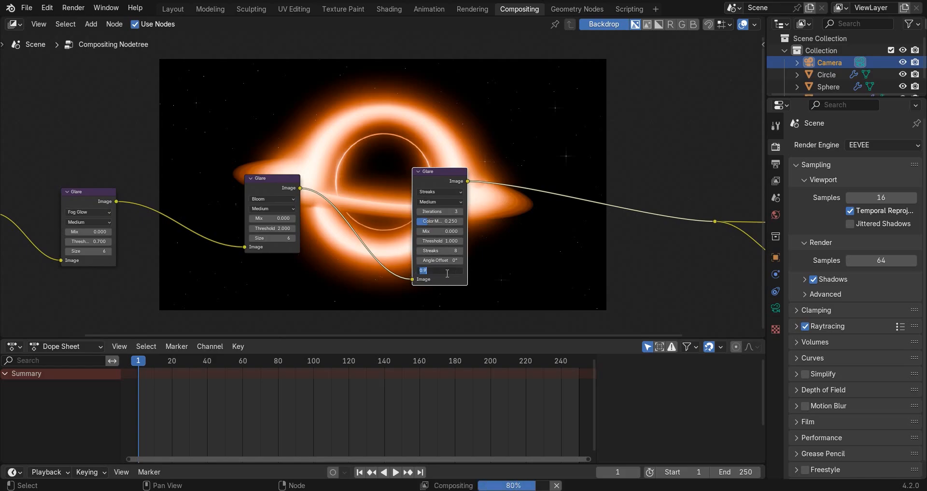
key("BackSpace")
key("Return")
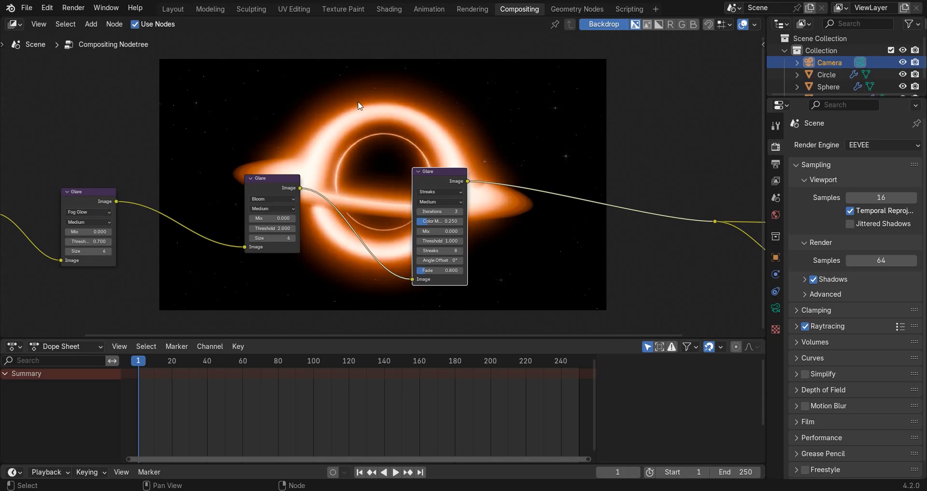
Insert a Color Balance node between the Streaks Glare node and the reroute point.
middle_click_drag(359, 103, 299, 185)
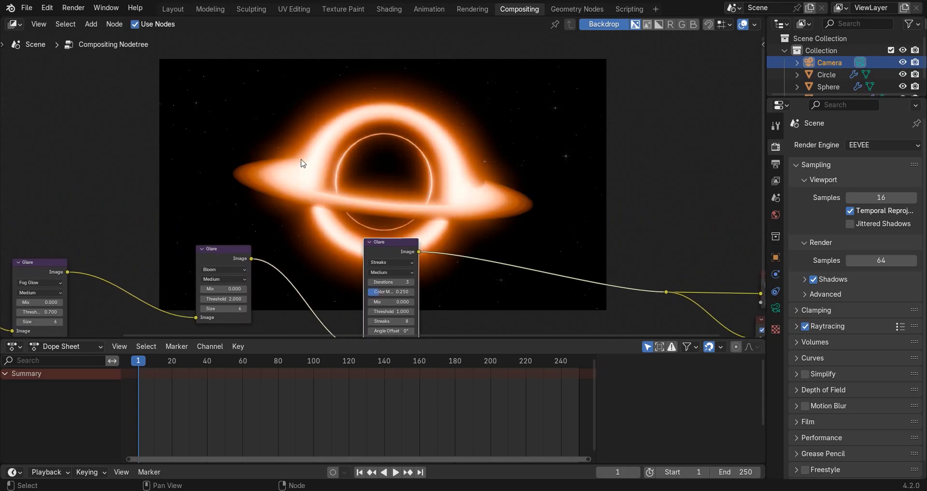
middle_click_drag(463, 205, 370, 160)
key("shift+a")
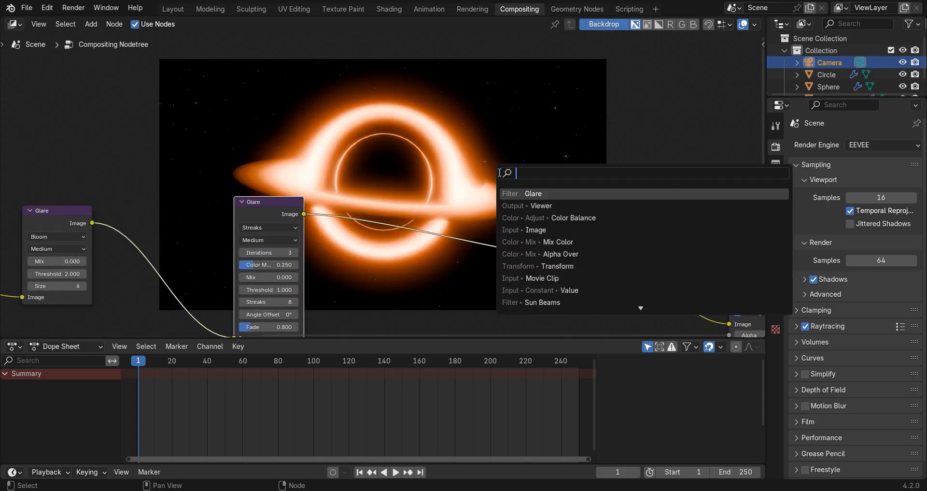
type("col")
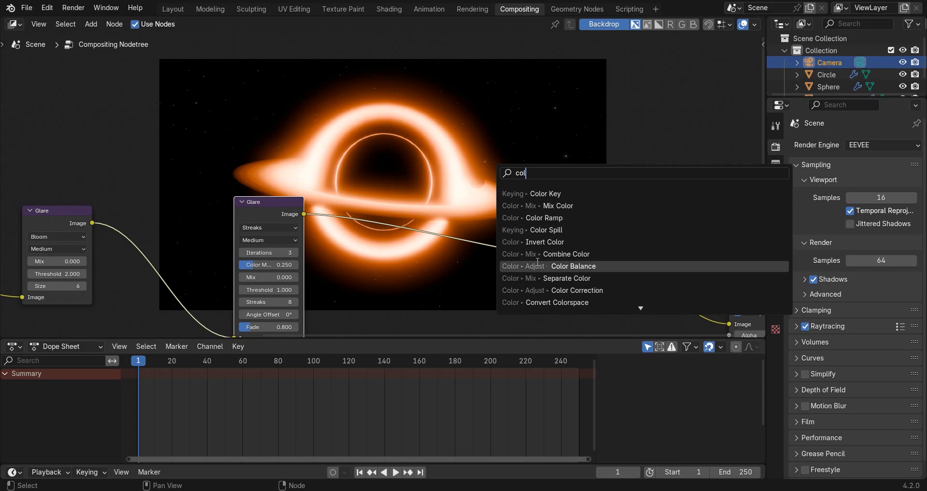
left_click(538, 263)
left_click(351, 203)
Tint the Color Balance node's Gamma slightly towards pale cyan.
scroll(447, 218, "up", 3)
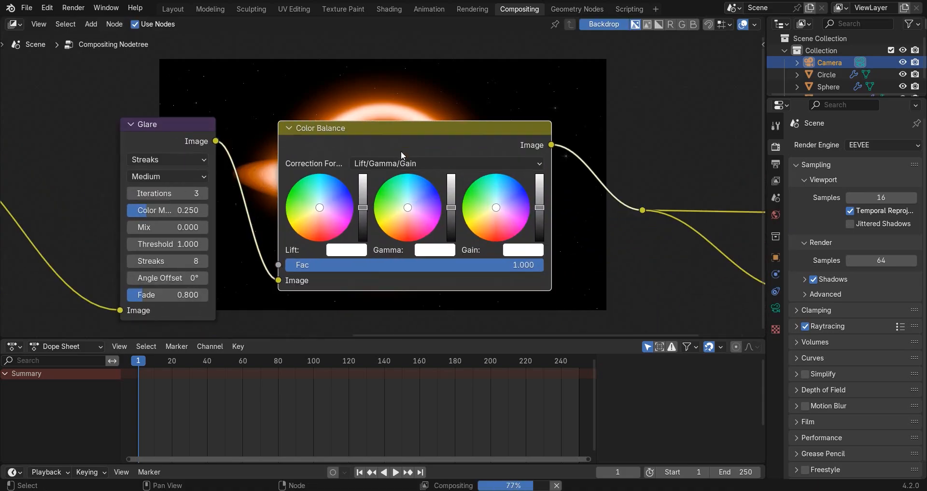
left_click(429, 203)
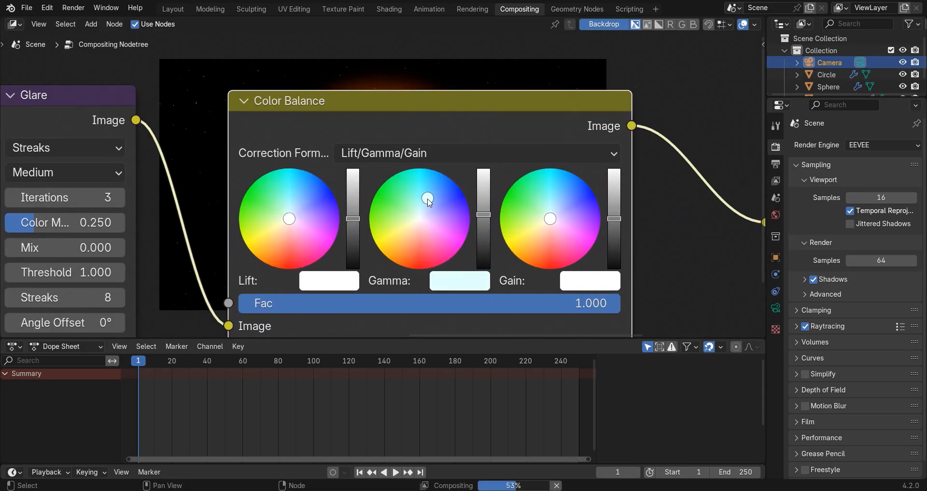
scroll(371, 264, "down", 3)
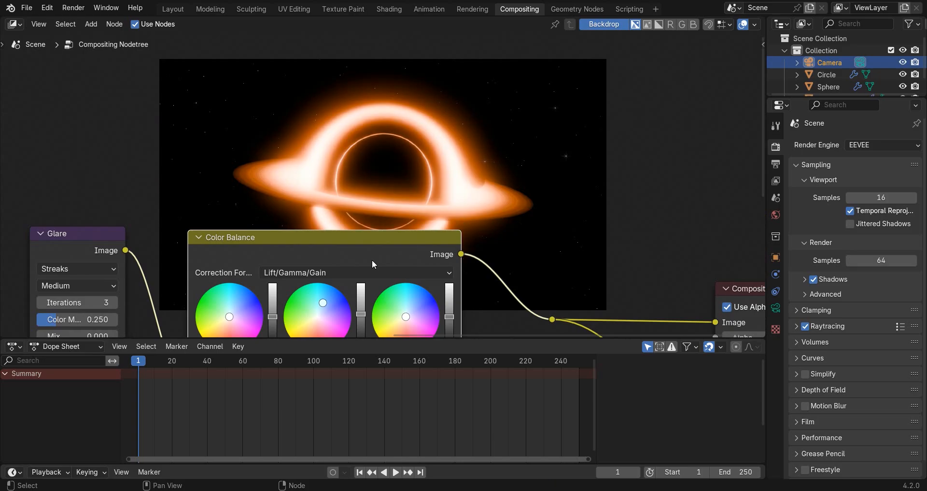
Tint the Color Balance node's Gain slightly towards pale yellow and check the result in the backdrop.
scroll(372, 263, "up", 3)
left_click(392, 250)
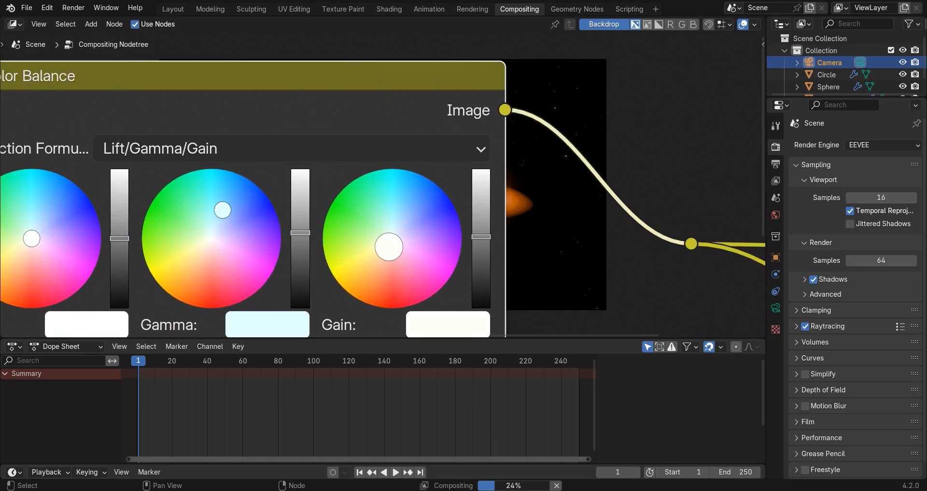
scroll(404, 238, "down", 2)
middle_click_drag(404, 238, 403, 211)
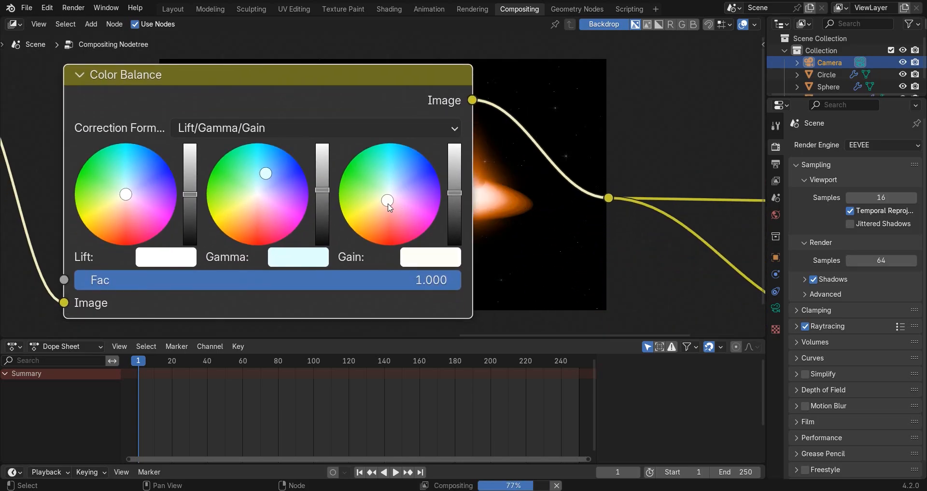
left_click(387, 204)
left_click(384, 204)
left_click(383, 207)
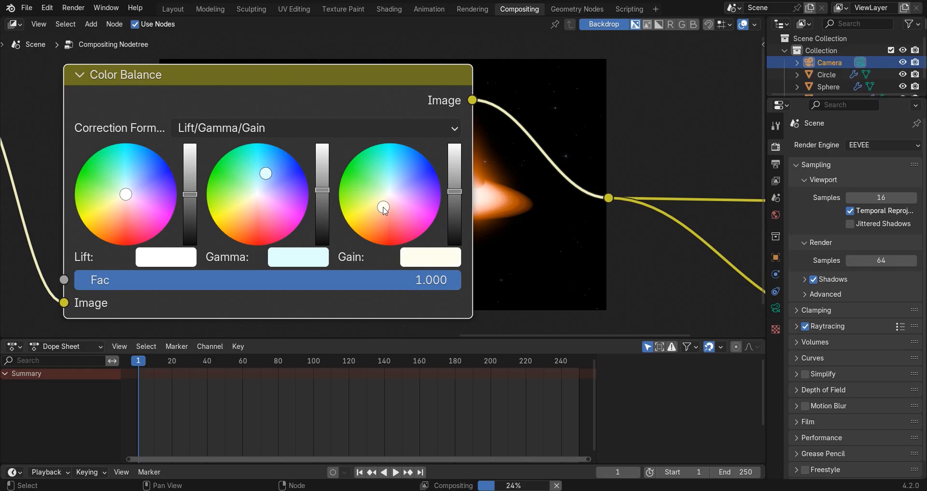
scroll(383, 187, "down", 2)
middle_click_drag(404, 199, 399, 228)
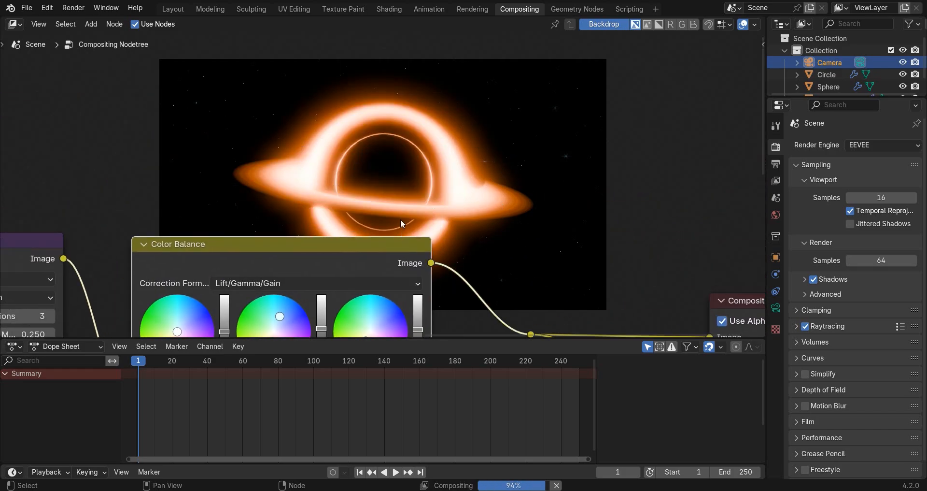
Show the Viewer Node image in the Rendering workspace and examine the composited black hole overall and up close.
left_click(472, 9)
left_click(326, 24)
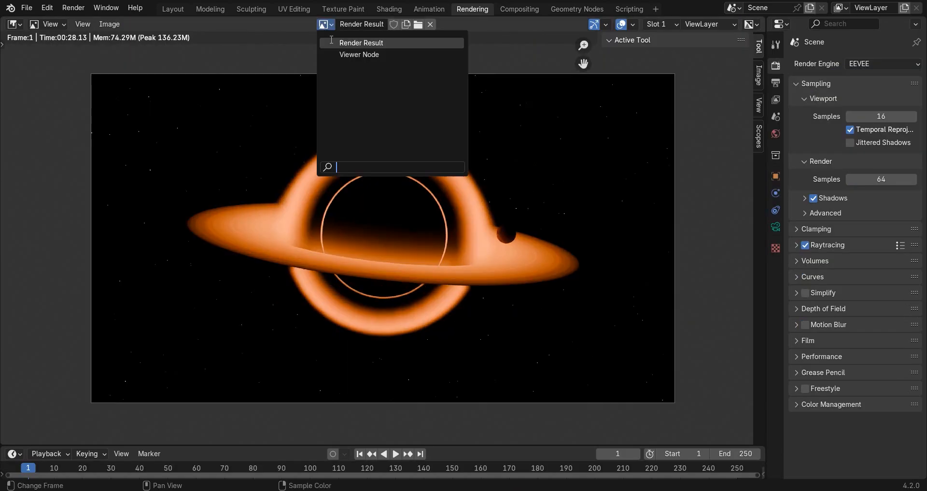
left_click(359, 54)
scroll(454, 143, "down", 3)
scroll(311, 317, "up", 5)
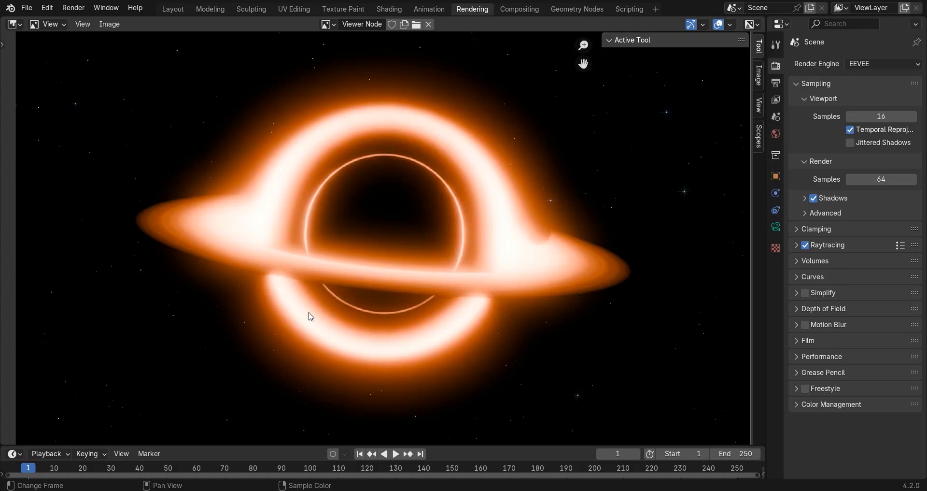
scroll(408, 228, "down", 2)
scroll(526, 235, "up", 2)
In the Layout workspace, move the small planet sphere inward from the large sphere's edge and scale it down slightly.
left_click(172, 9)
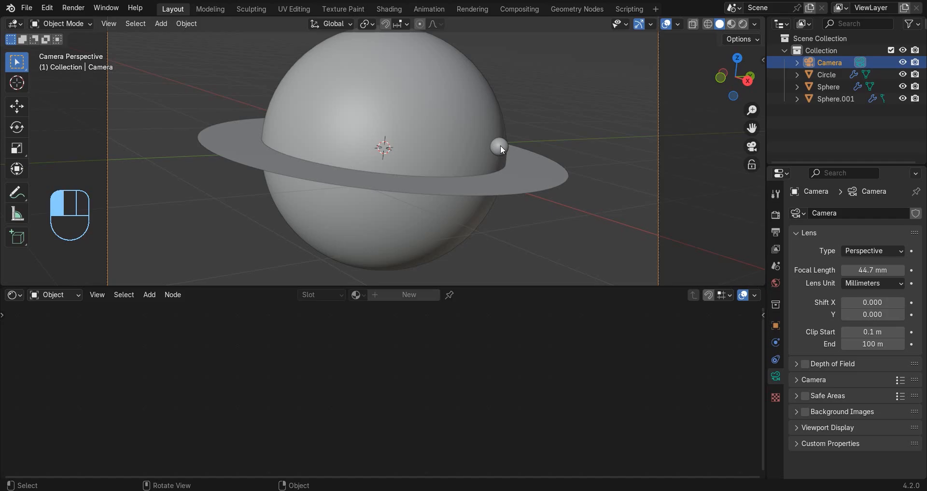
left_click(501, 145)
key("g")
left_click(479, 184)
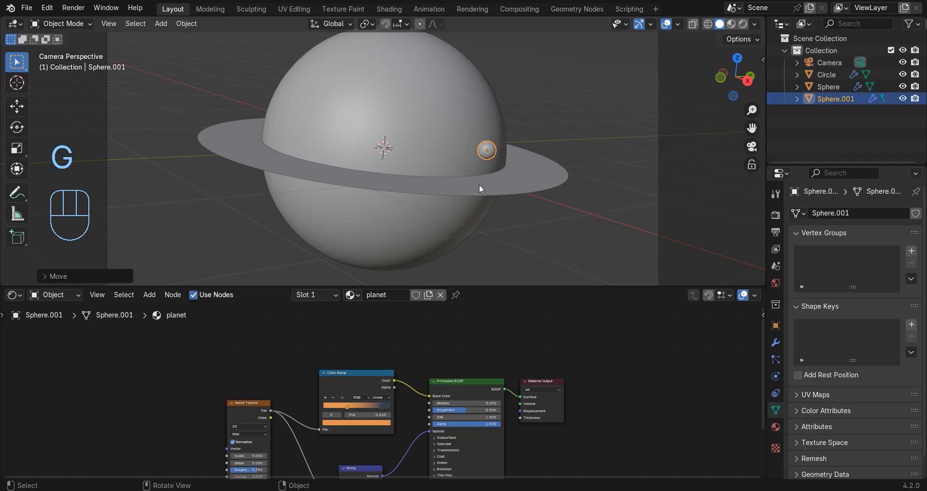
key("g")
left_click(482, 178)
key("g")
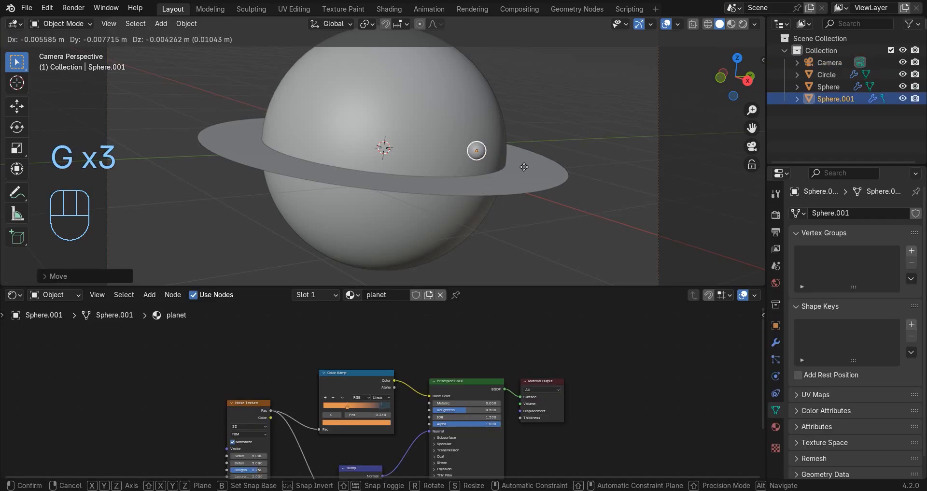
left_click(535, 153)
key("s")
left_click(541, 141)
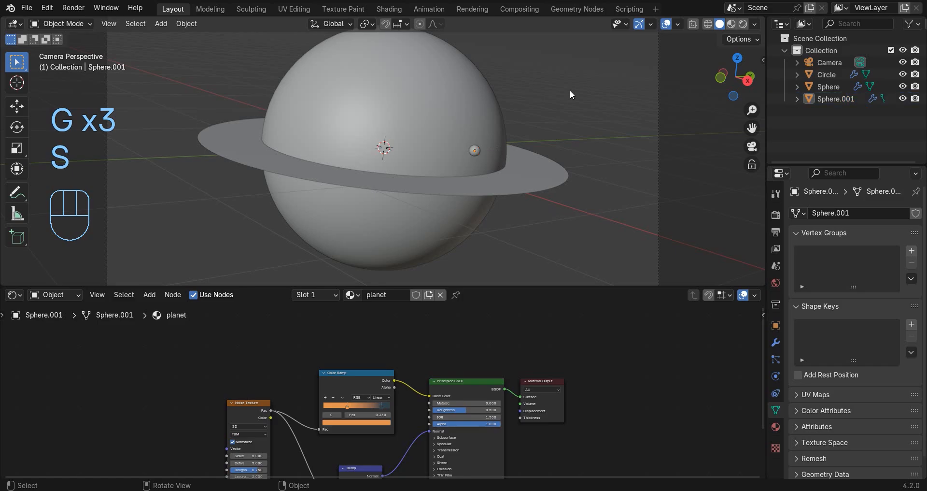
Preview the planet's new placement in rendered shading without overlays, then return to solid shading with overlays shown.
scroll(570, 90, "down", 3)
key("z")
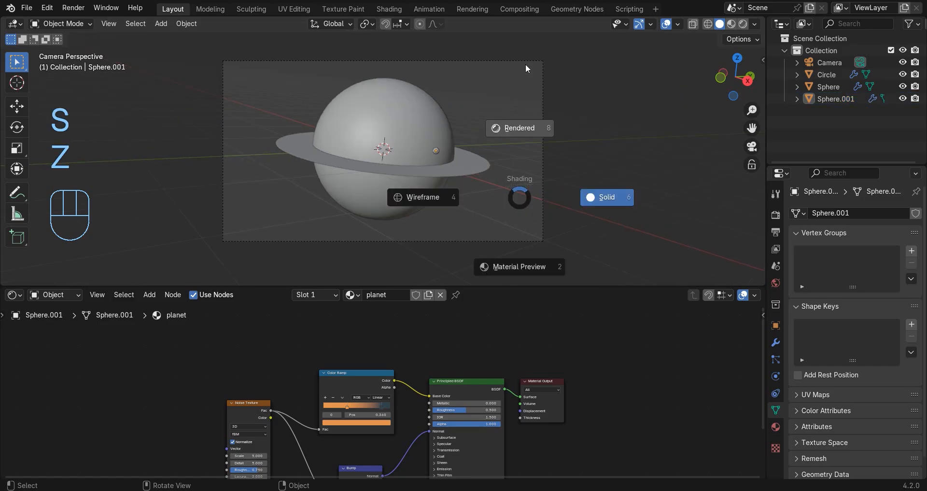
left_click(525, 64)
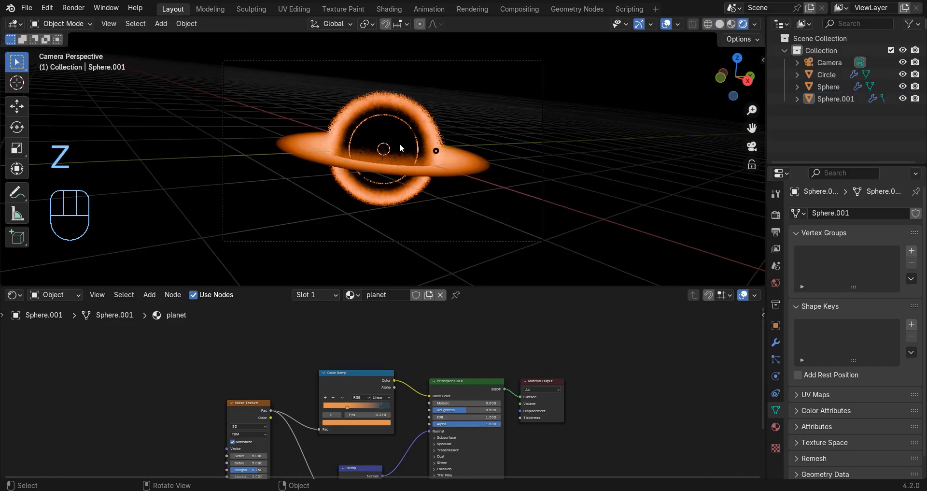
left_click(666, 25)
key("z")
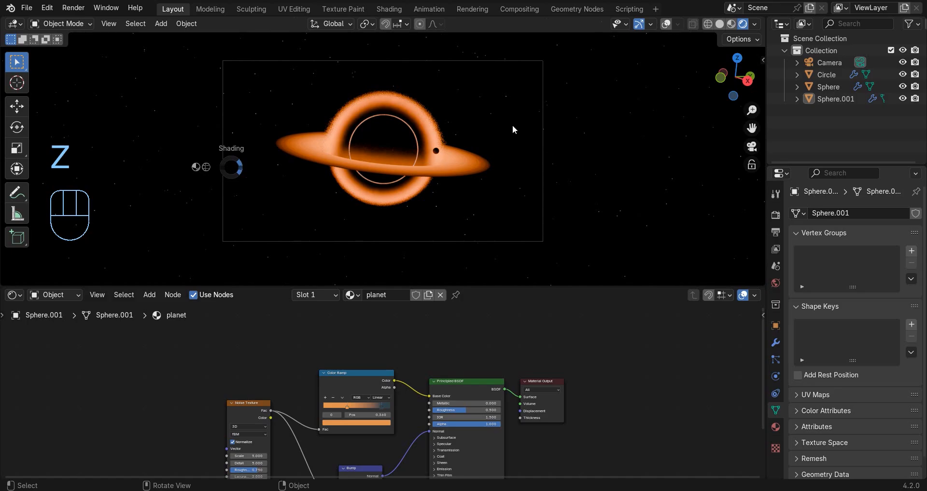
left_click(513, 125)
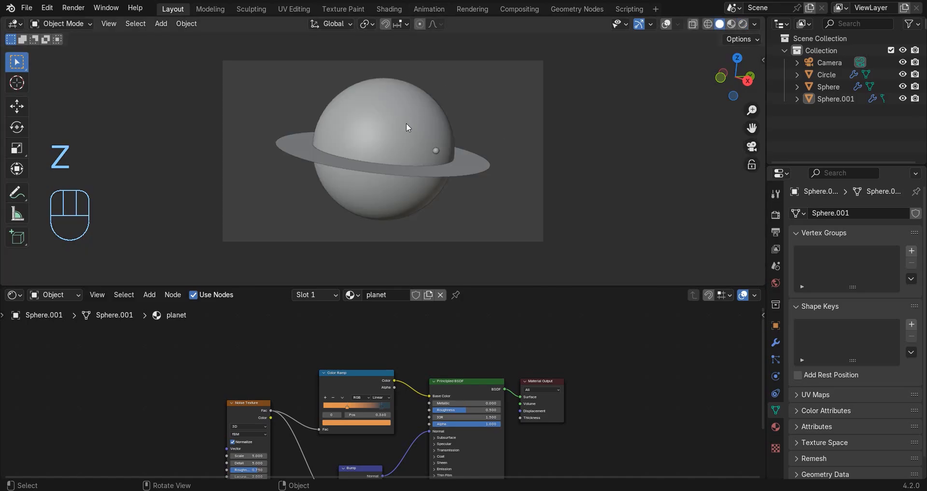
left_click(665, 24)
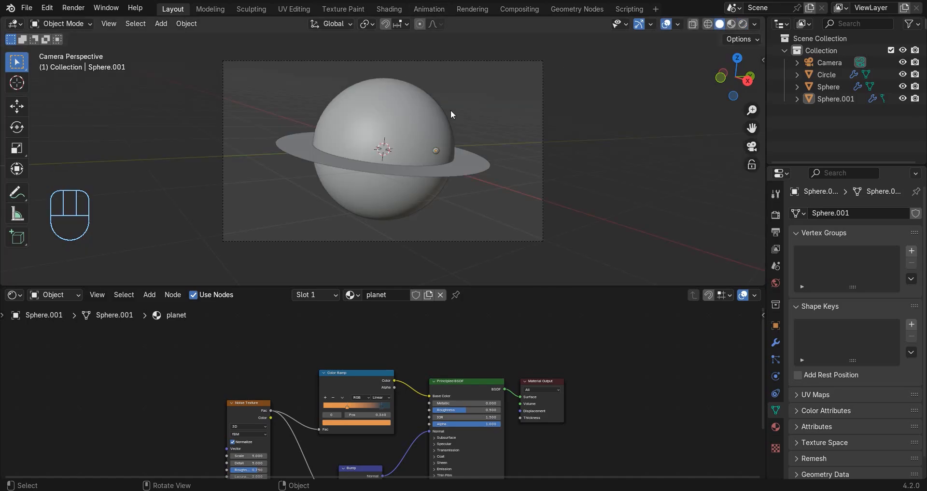
Add a Sun light, place it above the large sphere and rotate it so it shines diagonally across the scene.
key("shift+a")
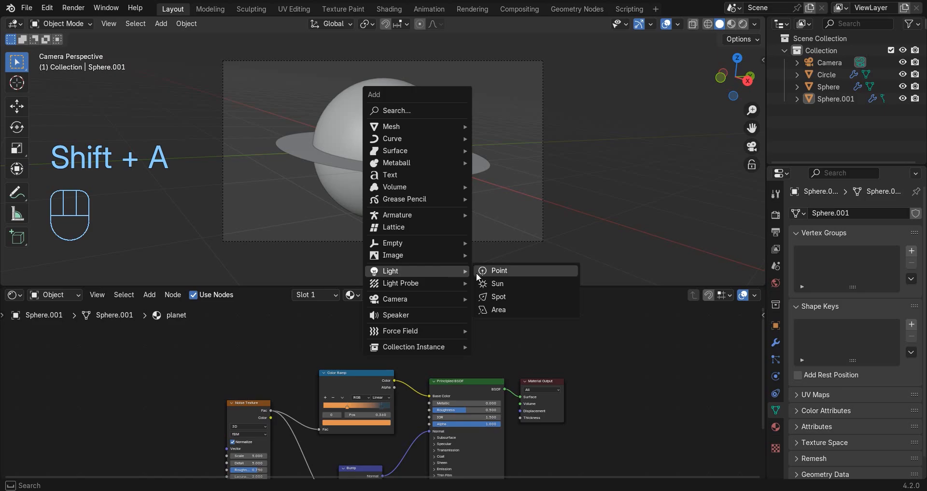
left_click(486, 283)
key("g")
key("r")
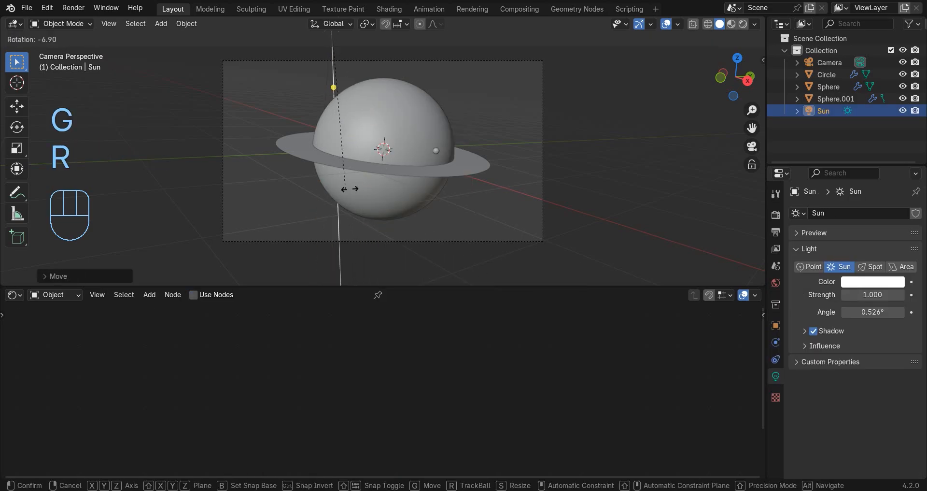
left_click(459, 143)
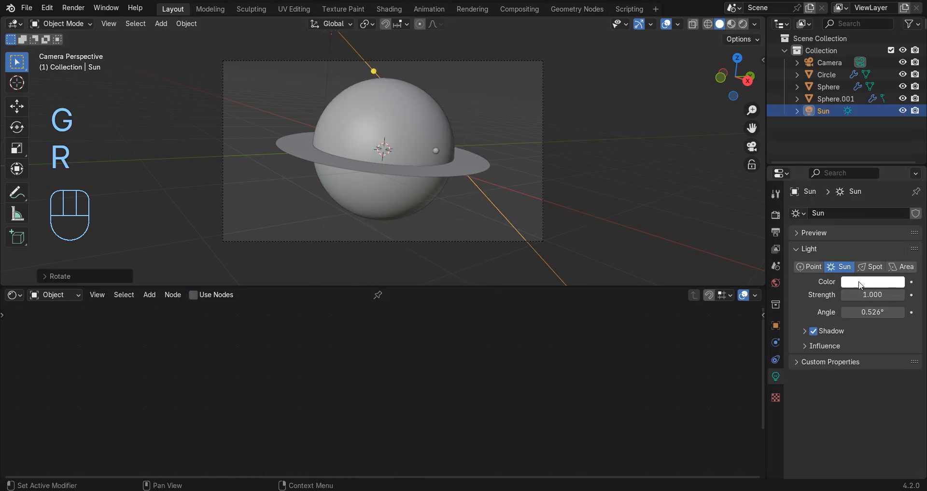
Set the sun's color to light orange with hue 0.072 and saturation 0.773, and switch the viewport to rendered shading.
left_click(861, 285)
left_click(818, 179)
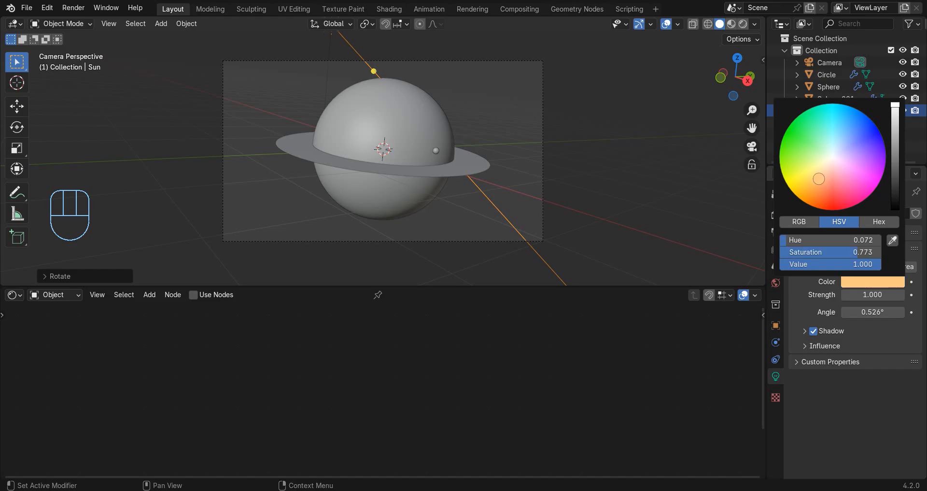
key("z")
left_click(448, 129)
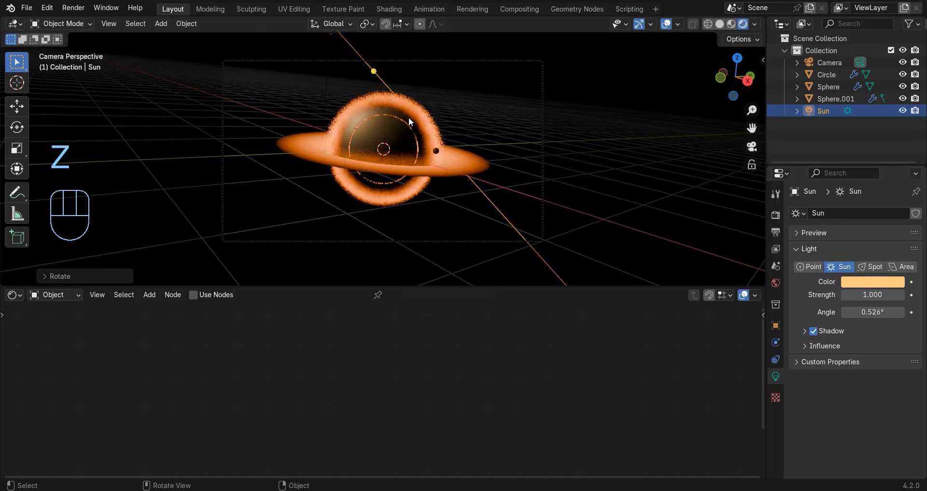
Set the sun light's Glossy influence to 0.00.
left_click(816, 346)
left_click(871, 377)
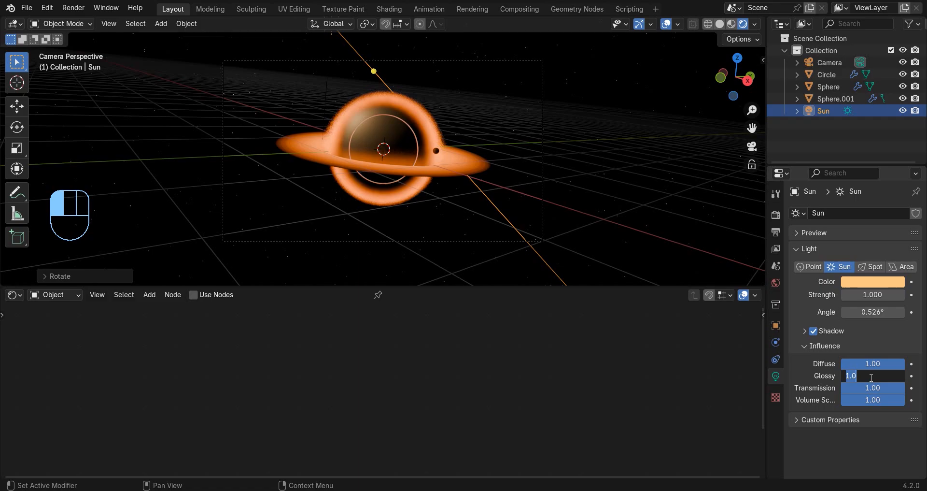
left_click(506, 396)
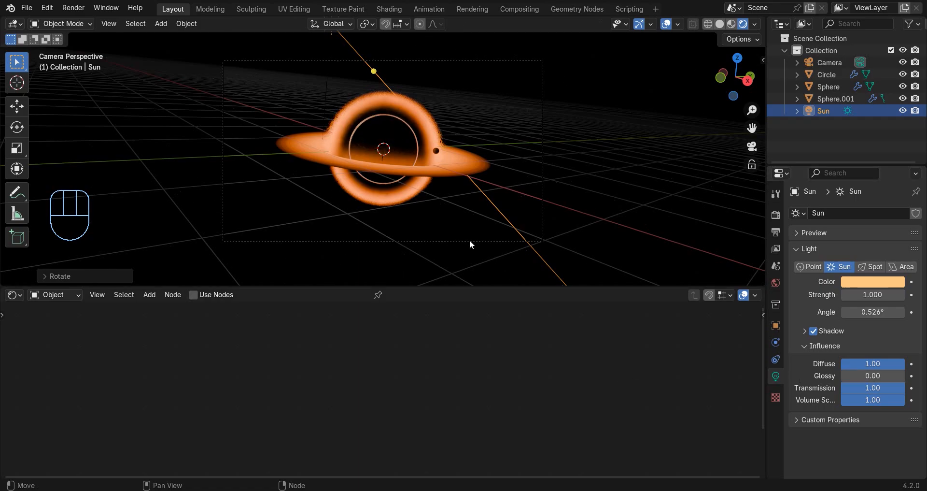
Check the lit scene without overlays, framed to the camera view, and return to solid shading.
left_click(666, 24)
key("Home")
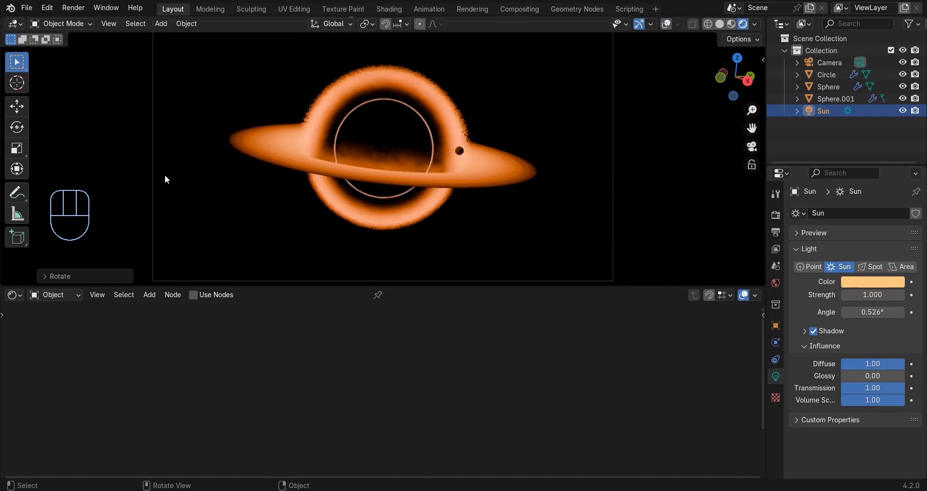
key("z")
left_click(550, 126)
Select the disc around the large sphere and bring its full material node tree into view.
left_click(505, 154)
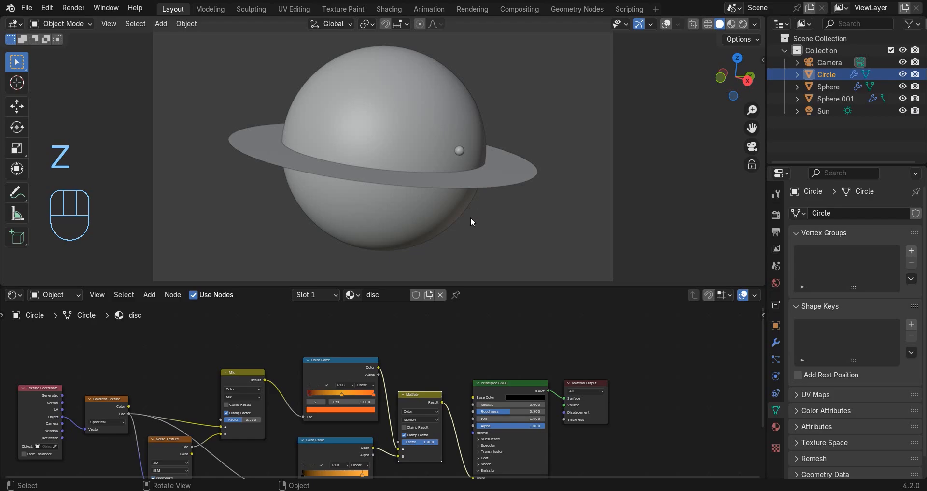
mouse_move(320, 326)
middle_mouse_down()
mouse_move(386, 327)
mouse_move(400, 288)
middle_mouse_up()
scroll(405, 433, "up", 2)
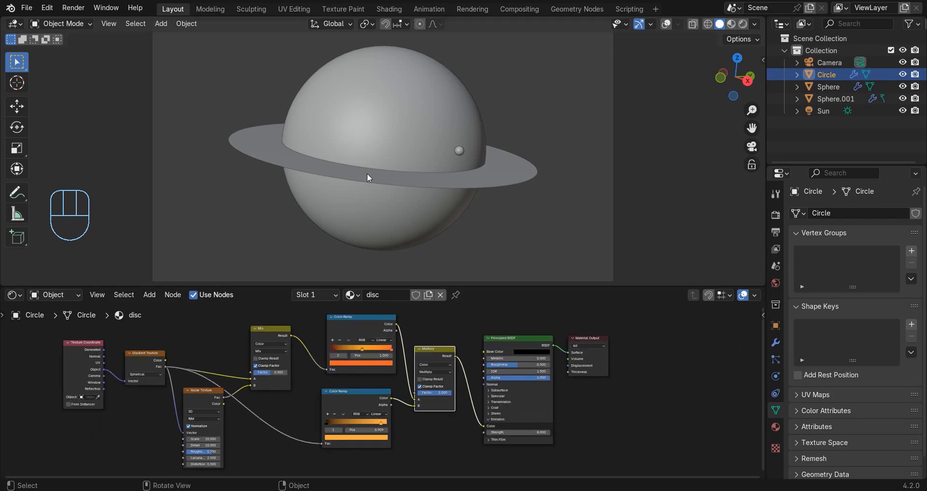
Render the final image of the black hole scene.
key("z")
left_click(69, 10)
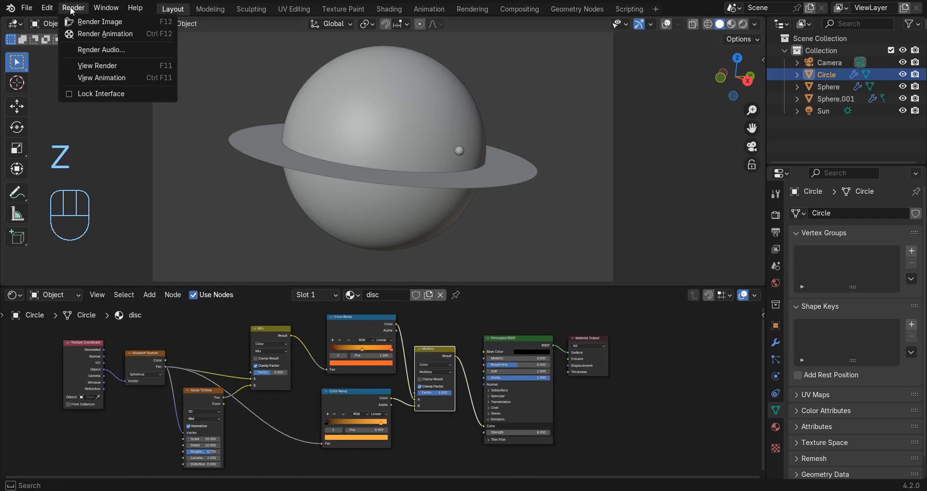
left_click(84, 22)
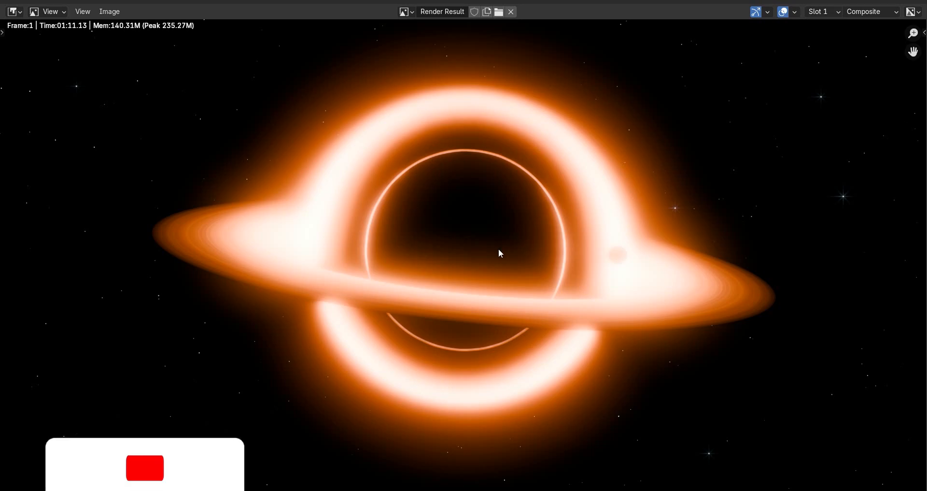
Examine the finished render as a whole and closer in, including the disc's glow and the small planet.
scroll(638, 181, "down", 2)
scroll(703, 314, "down", 2)
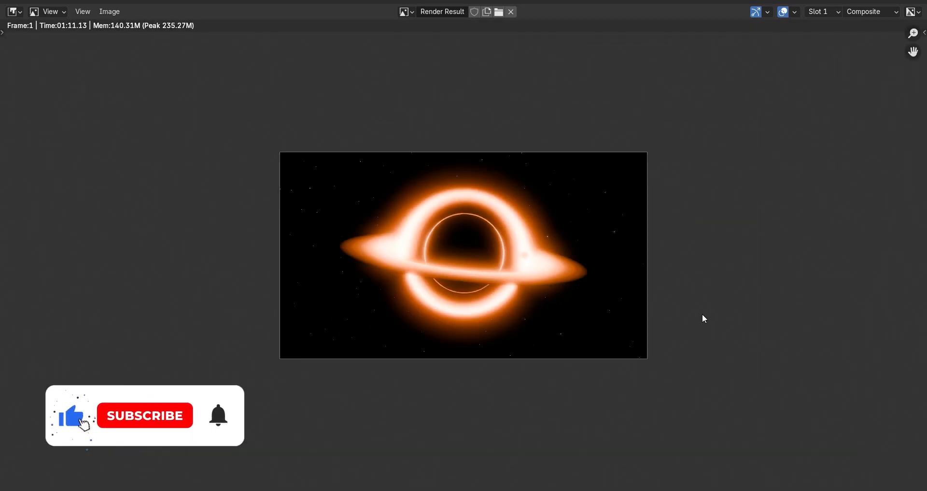
scroll(582, 291, "up", 3)
scroll(451, 230, "down", 2)
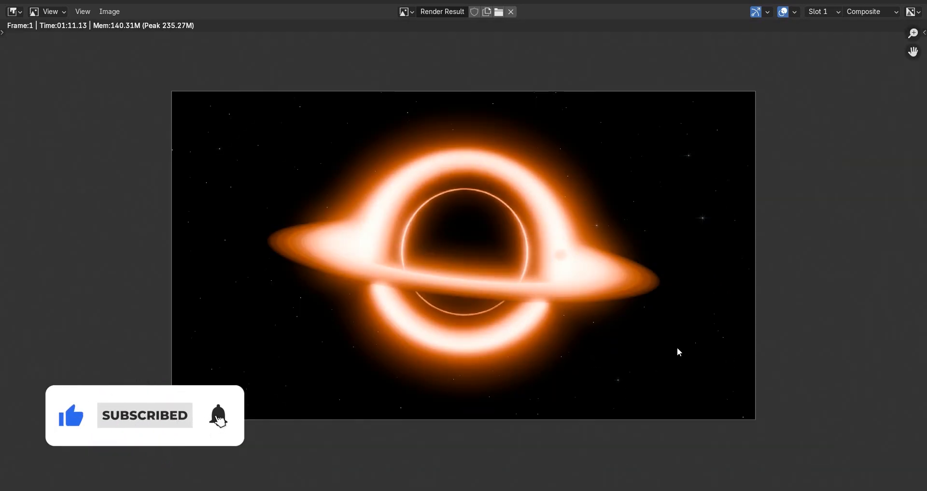
scroll(472, 326, "down", 2)
scroll(473, 273, "up", 4)
scroll(352, 224, "down", 2)
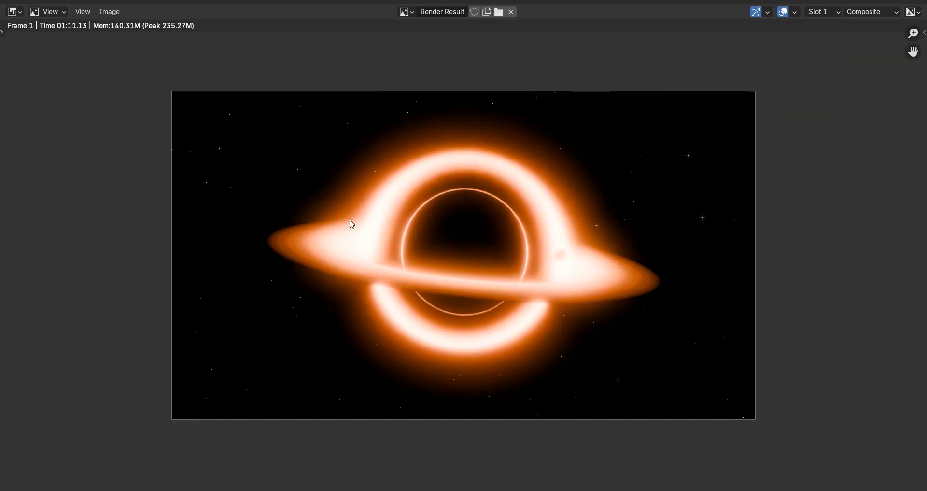
scroll(633, 275, "up", 3)
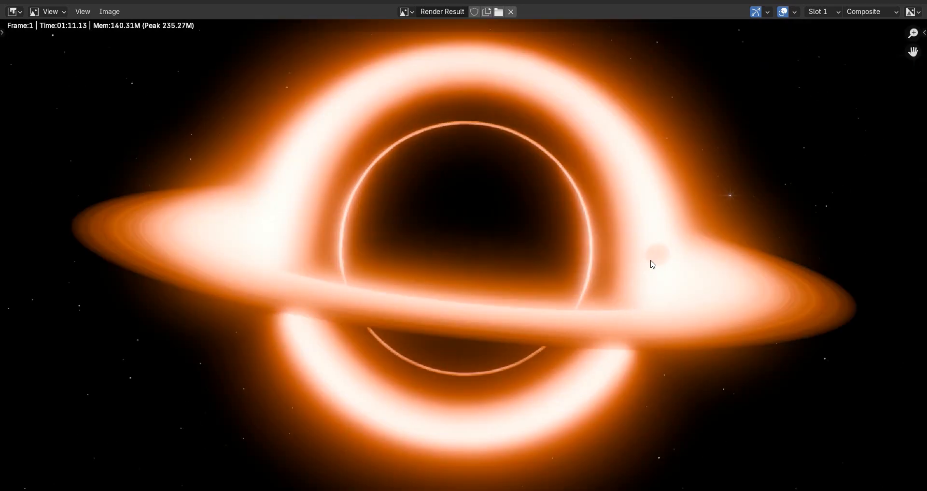
scroll(590, 300, "down", 2)
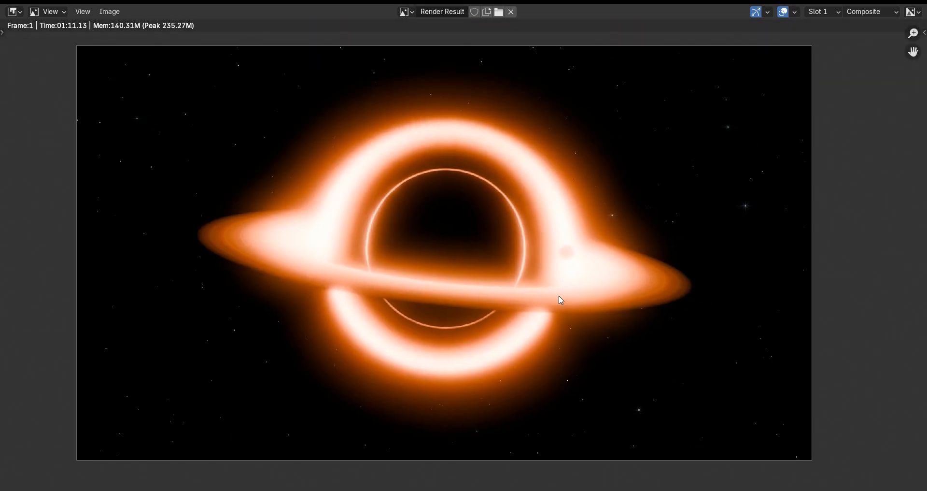
scroll(561, 300, "down", 2)
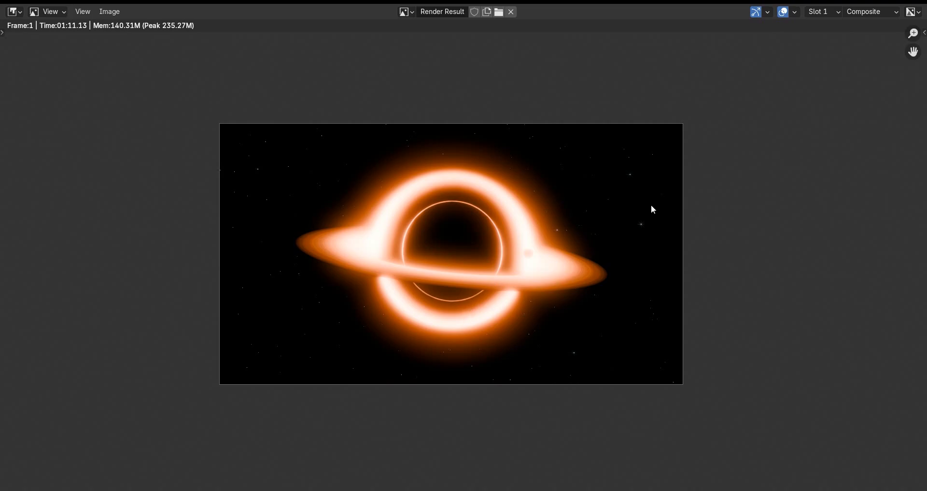
Inspect the render around the planet and the star streaks beside the disc, then view the whole image again.
scroll(694, 234, "up", 4)
middle_click_drag(620, 313, 417, 264)
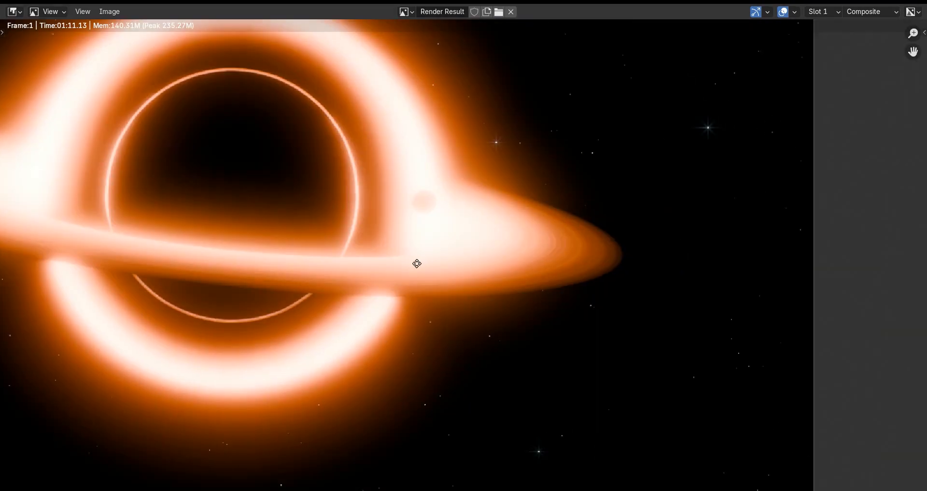
scroll(624, 196, "up", 4)
middle_click_drag(624, 196, 423, 291)
scroll(487, 181, "down", 5)
middle_click_drag(471, 213, 478, 214)
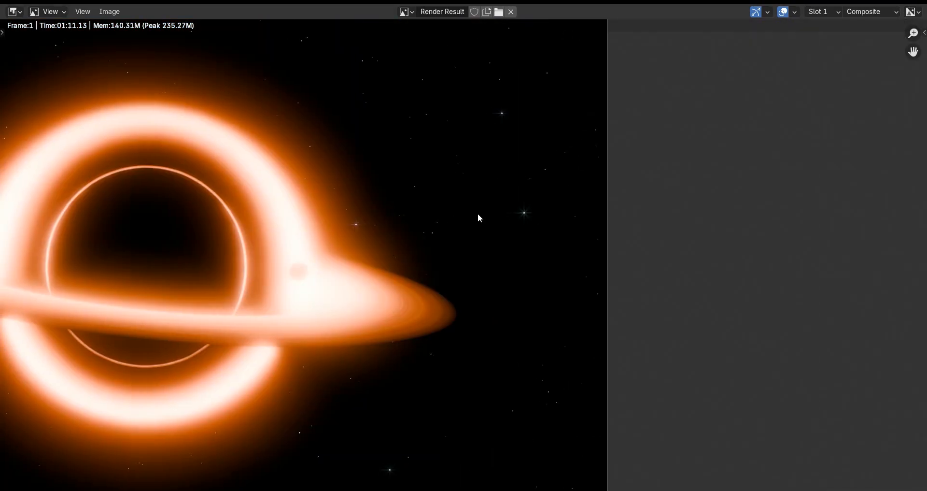
scroll(460, 191, "down", 4)
scroll(465, 190, "up", 3)
scroll(372, 232, "down", 2)
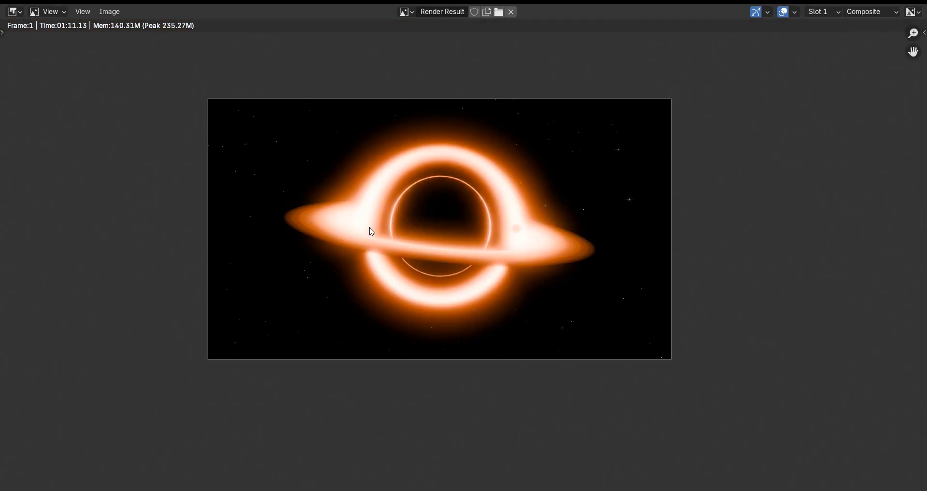